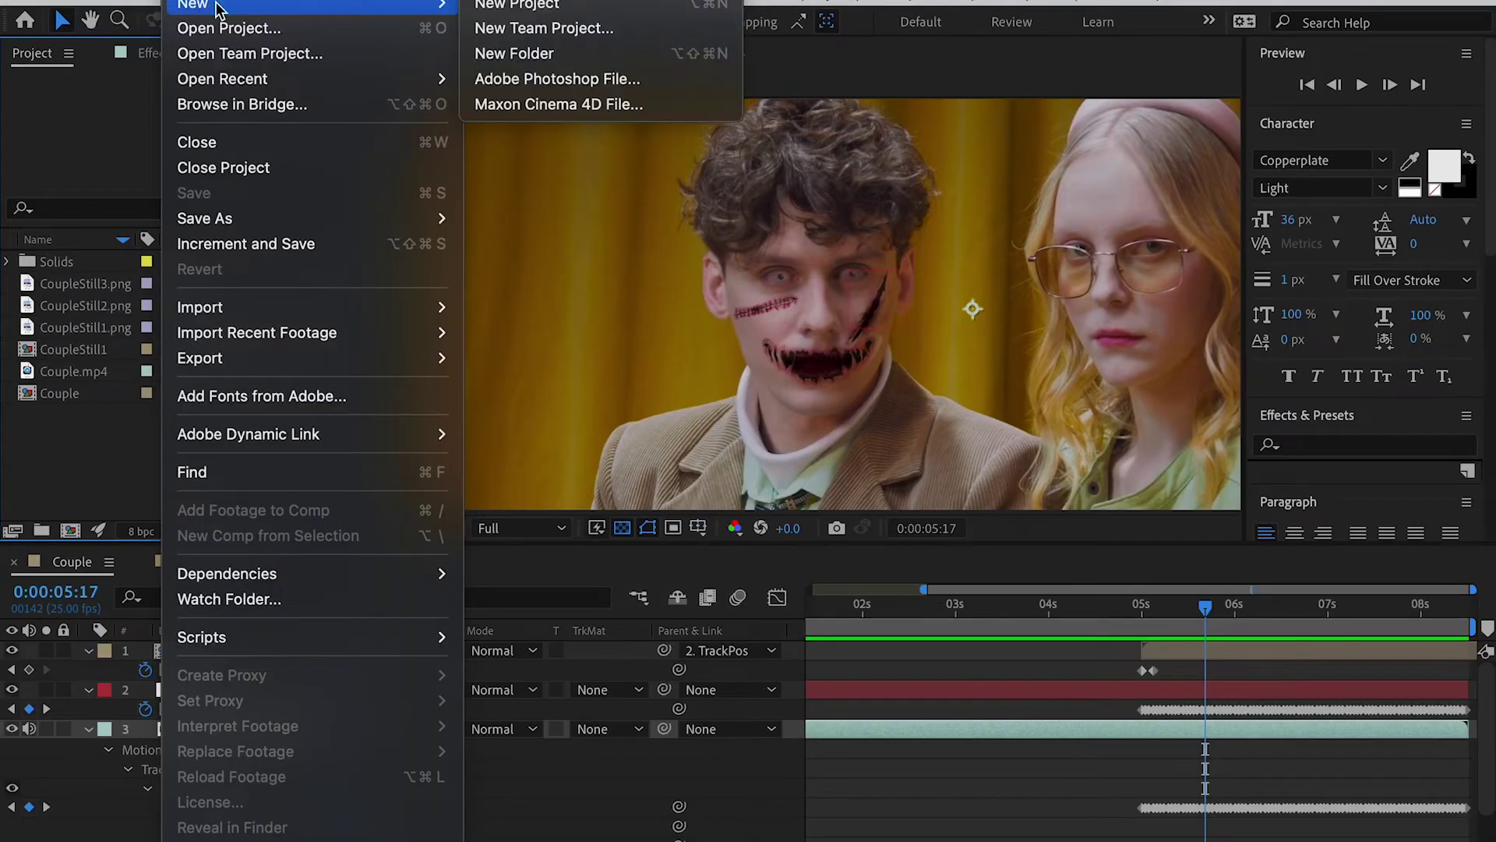
Step: In a new project, import Couple.mp4 and make a composition from the footage
{"action": "left_click", "coordinate": [544, 8]}
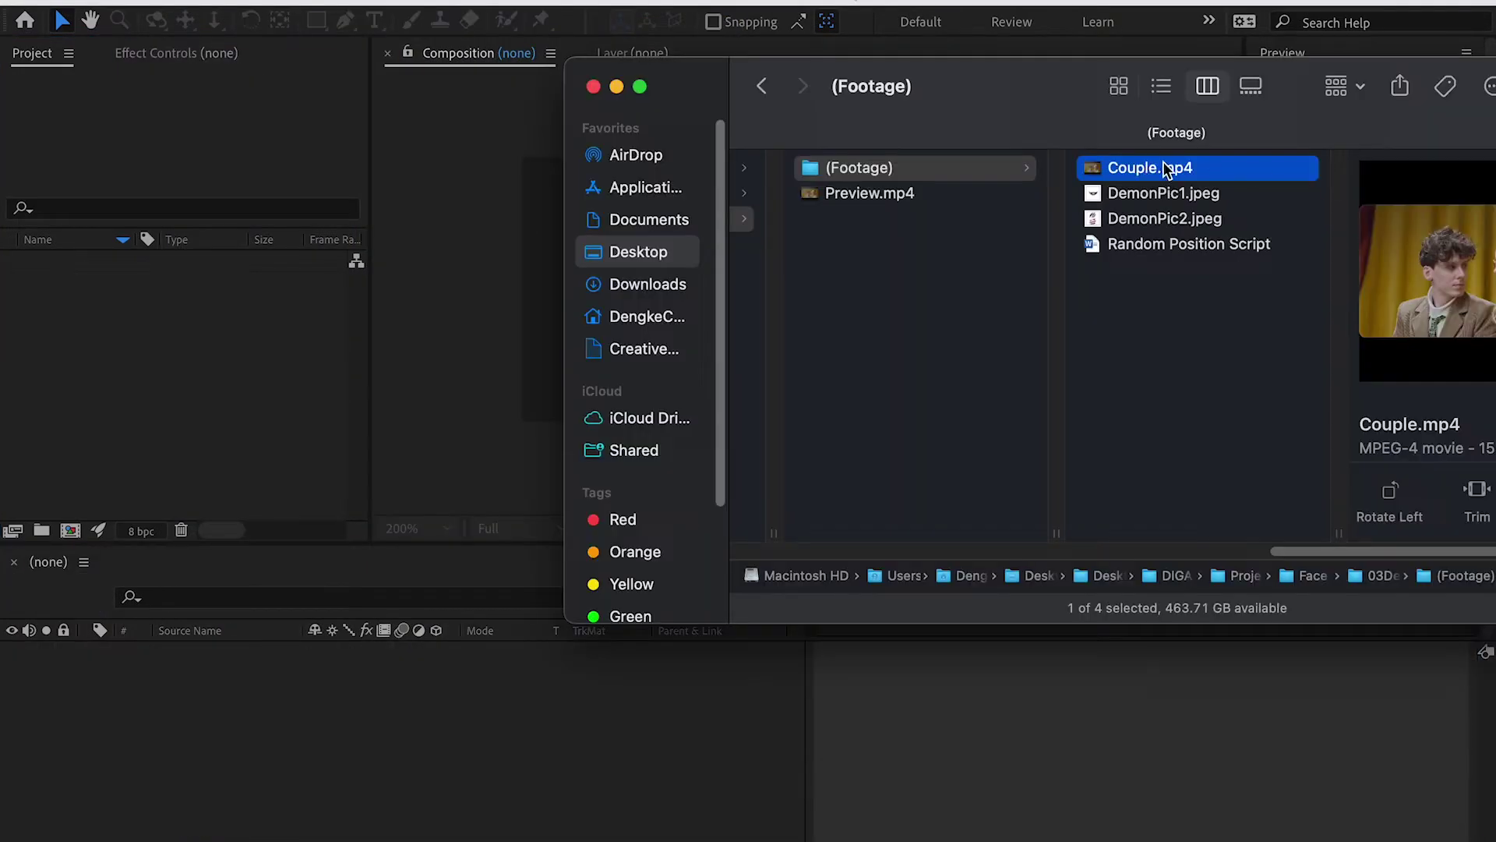
{"action": "left_click_drag", "start_coordinate": [1122, 161], "coordinate": [204, 343]}
{"action": "left_click_drag", "start_coordinate": [47, 262], "coordinate": [68, 529]}
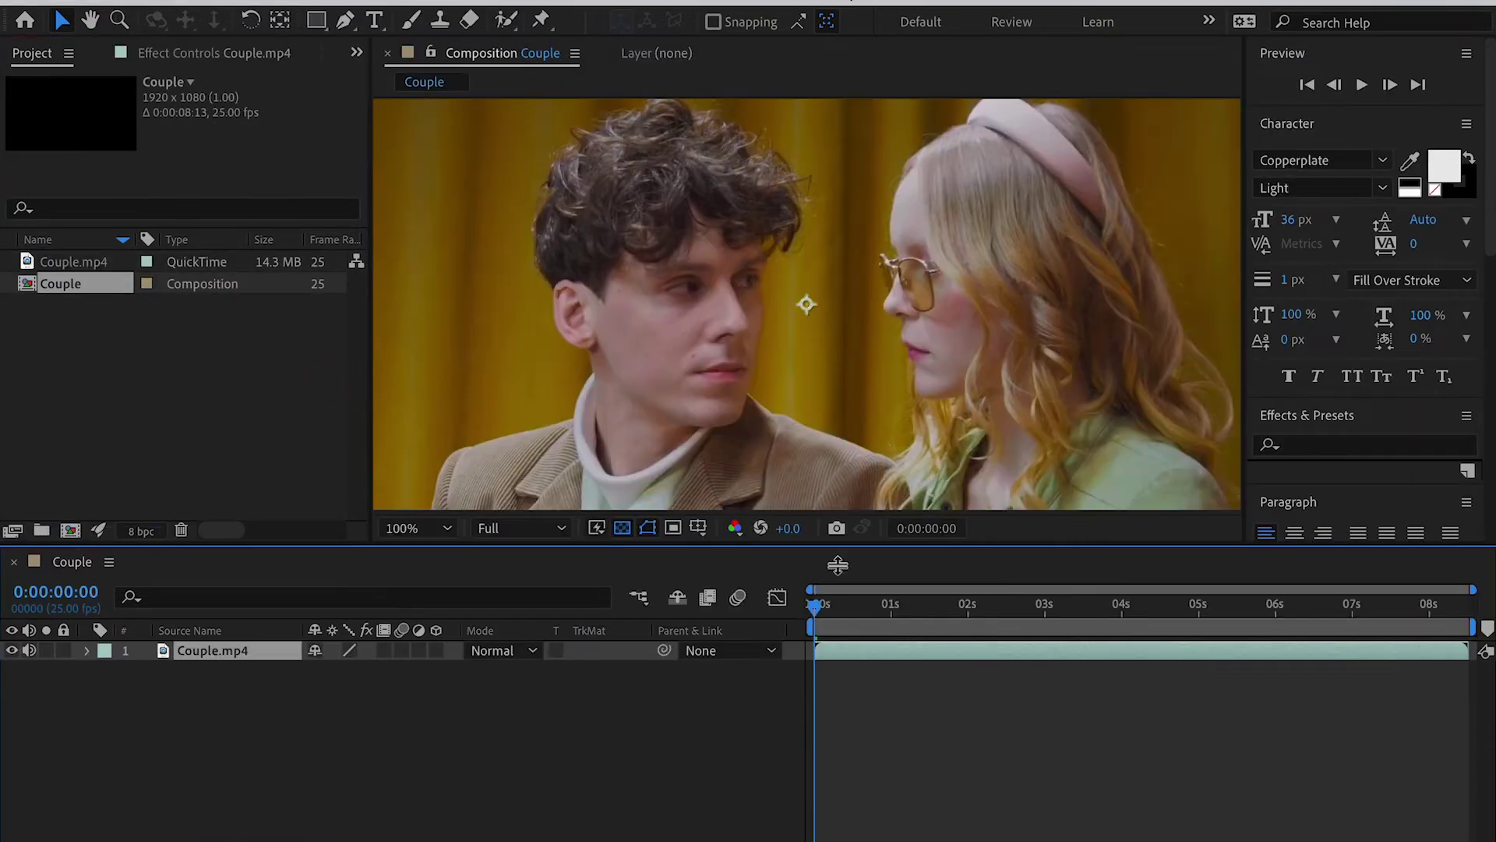
Step: Render the composition's frame at 0:00:05:00 as Couple (0-00-05-00).psd with the Photoshop Sequence format and RGB + Alpha channels
{"action": "left_click_drag", "start_coordinate": [844, 610], "coordinate": [1203, 629]}
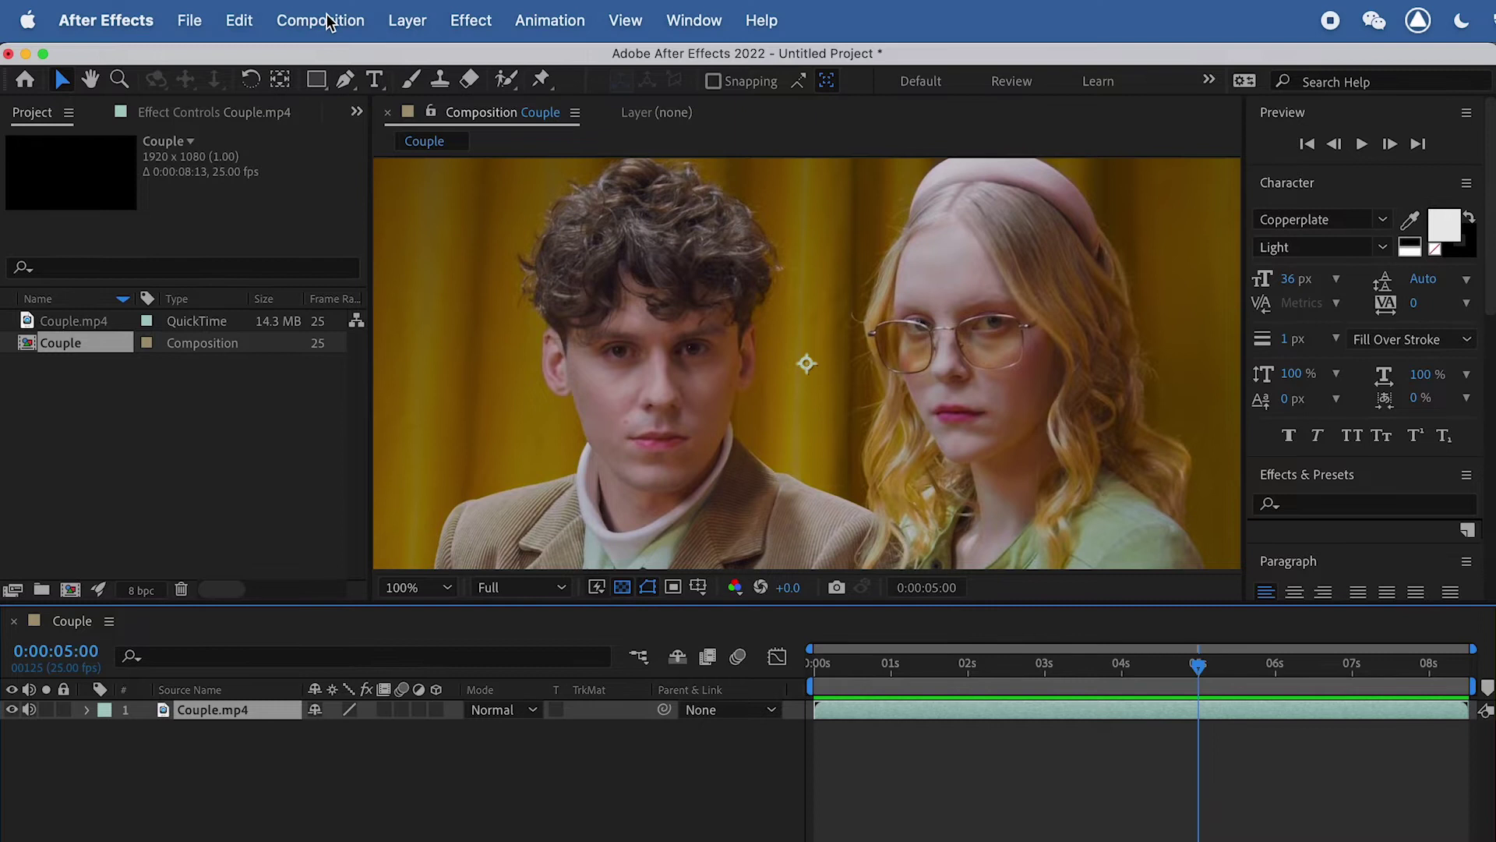
{"action": "left_click", "coordinate": [322, 21]}
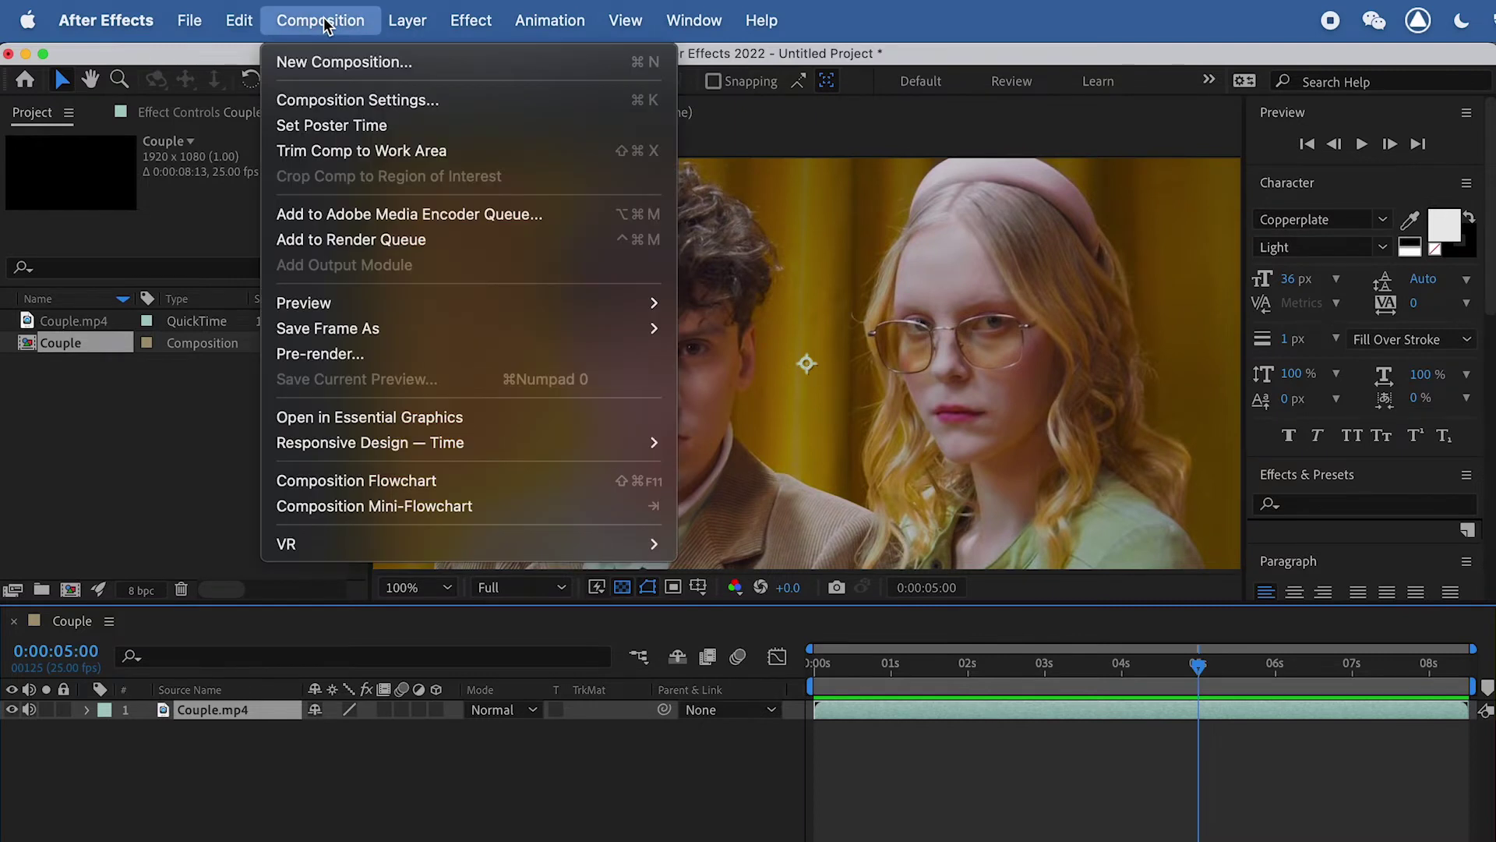
{"action": "mouse_move", "coordinate": [355, 332]}
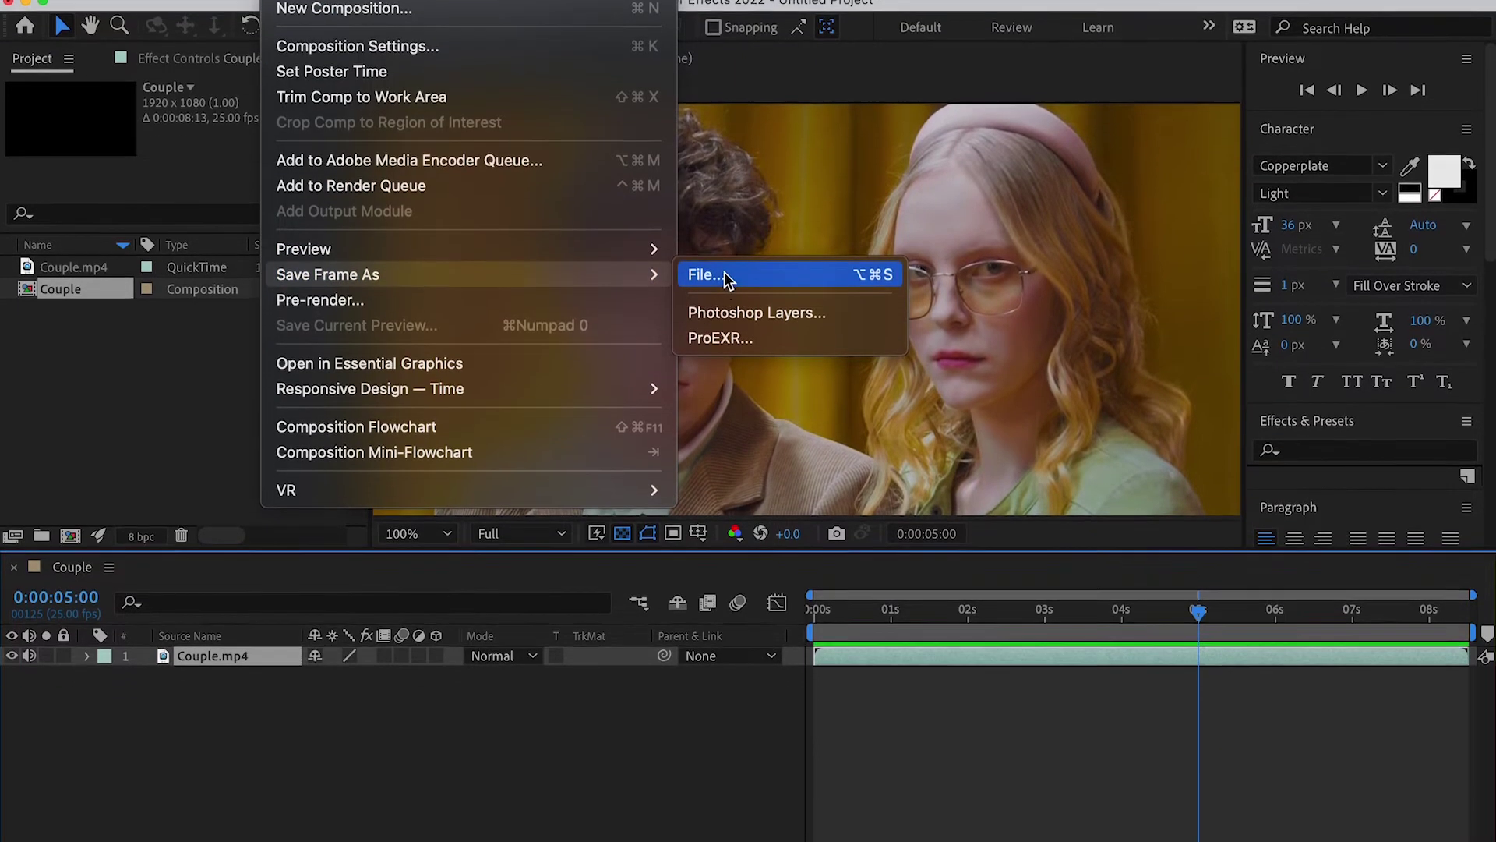
{"action": "left_click", "coordinate": [717, 329]}
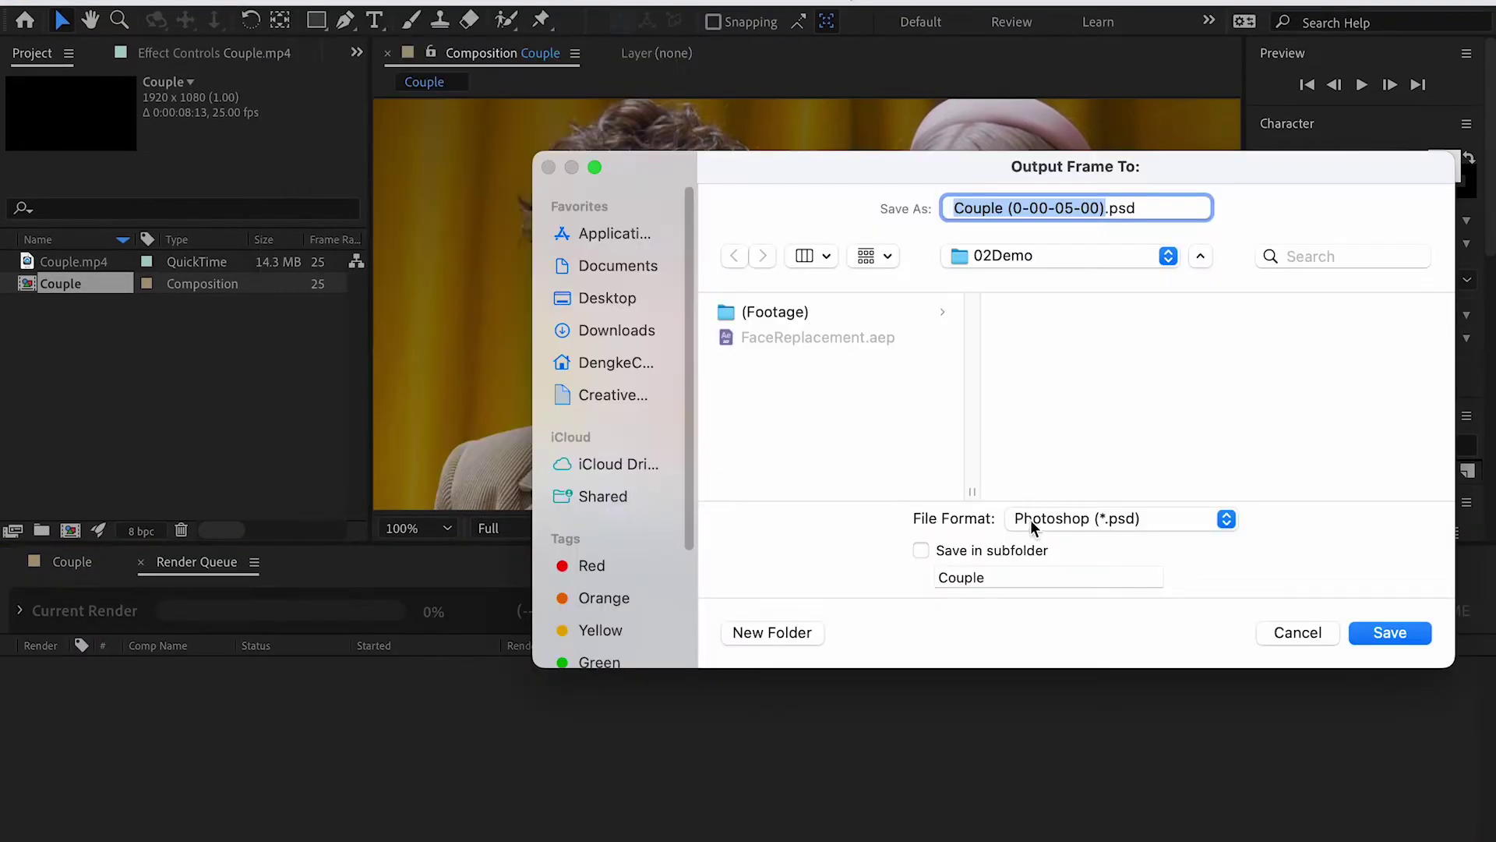
{"action": "left_click", "coordinate": [1381, 634]}
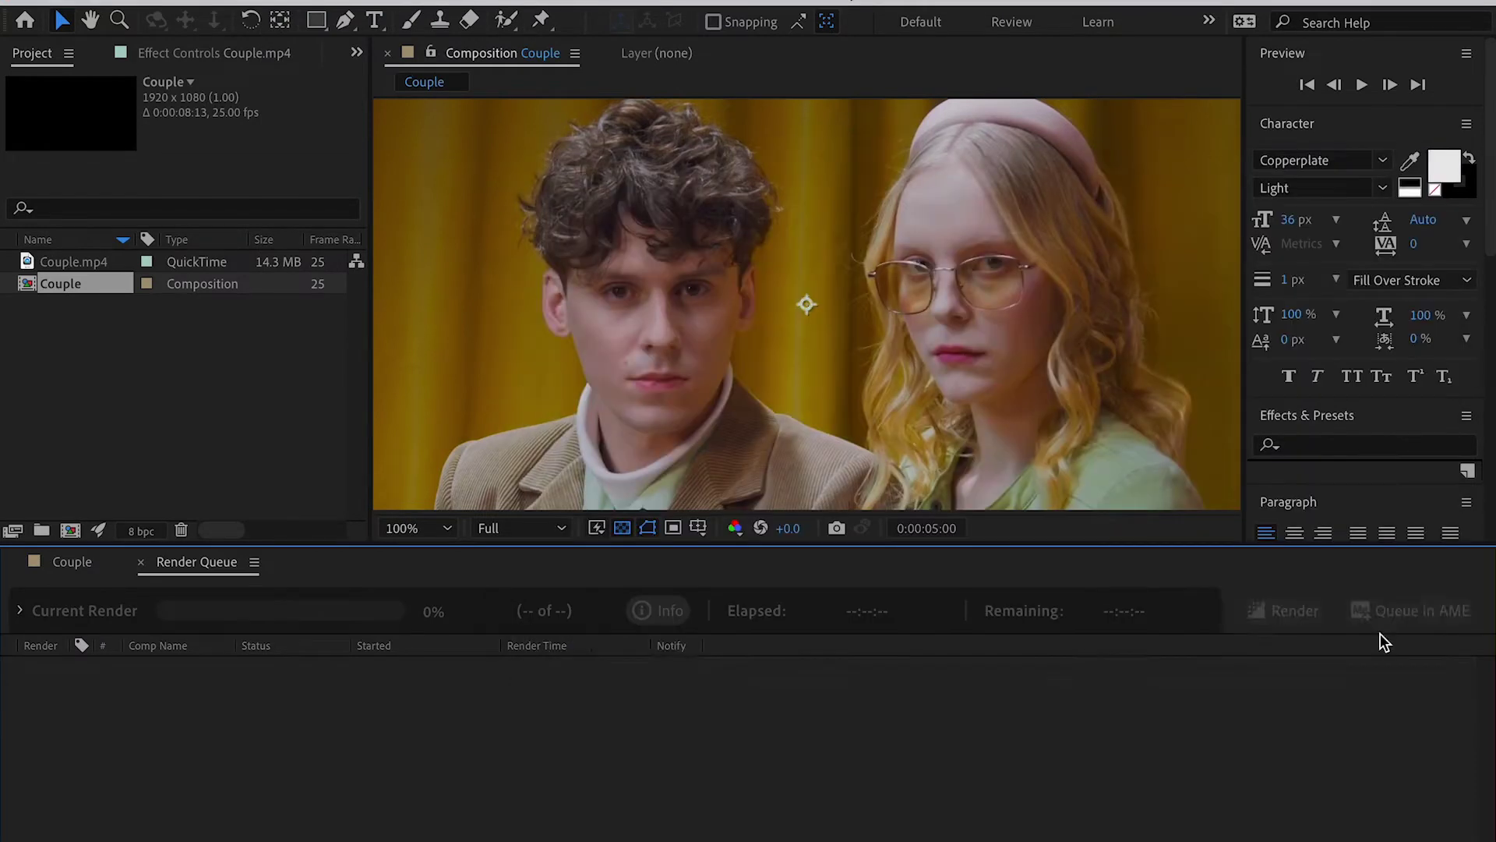
{"action": "left_click", "coordinate": [195, 703]}
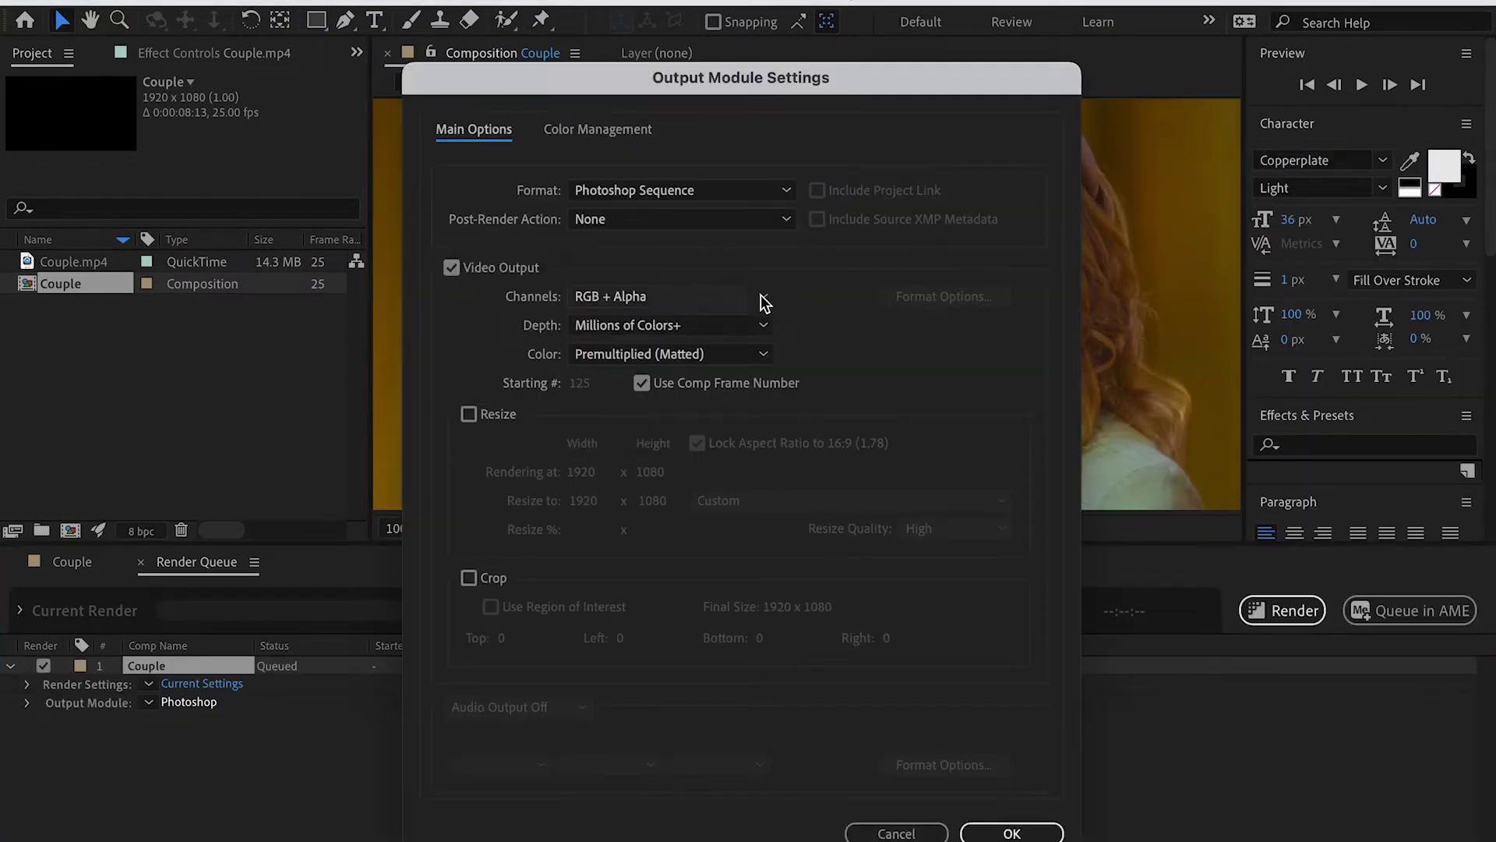
{"action": "left_click", "coordinate": [1012, 832]}
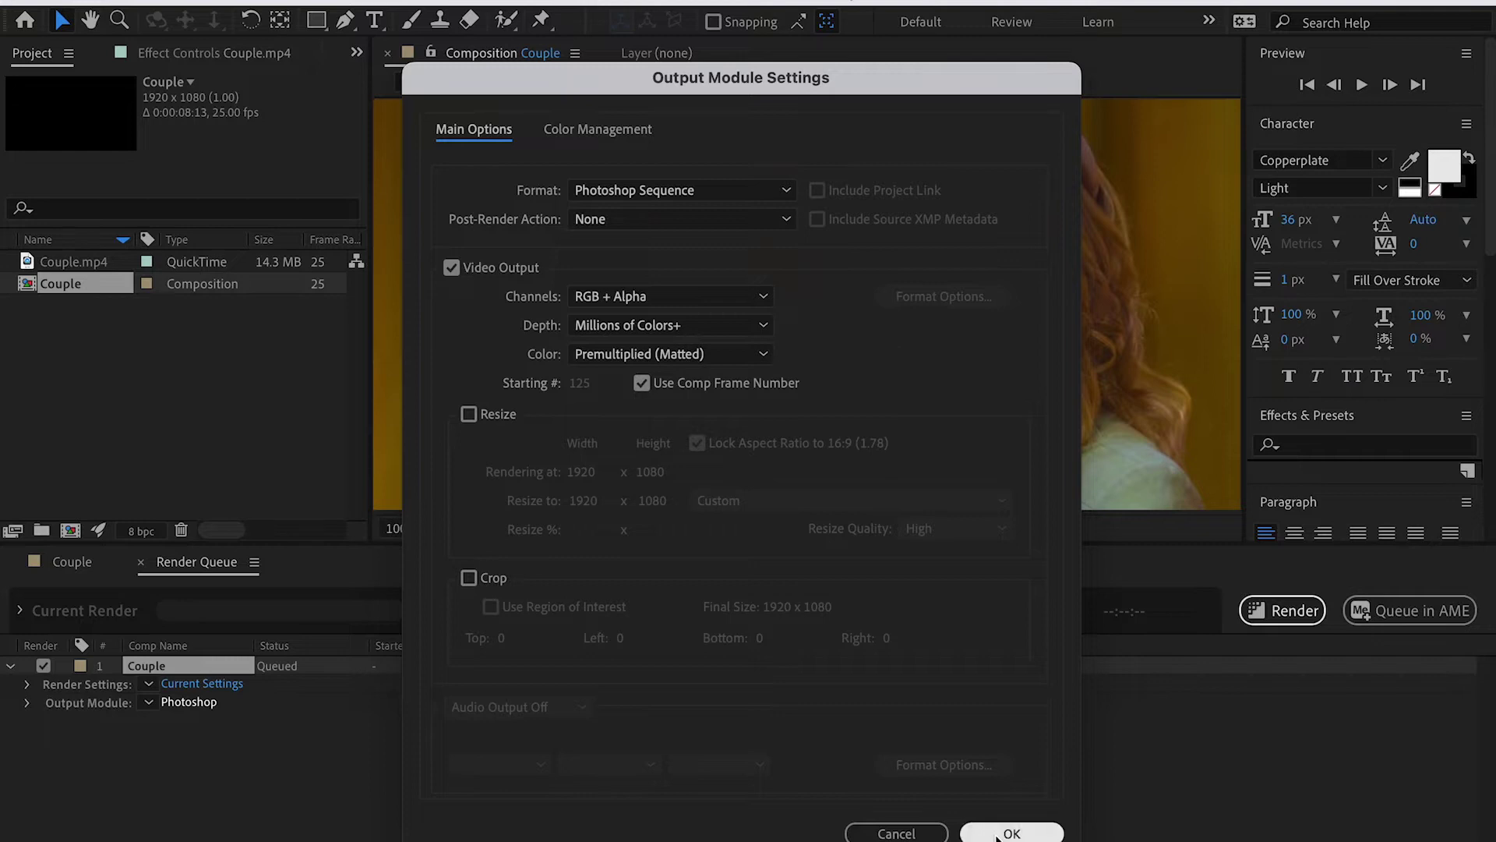
{"action": "left_click", "coordinate": [1293, 611]}
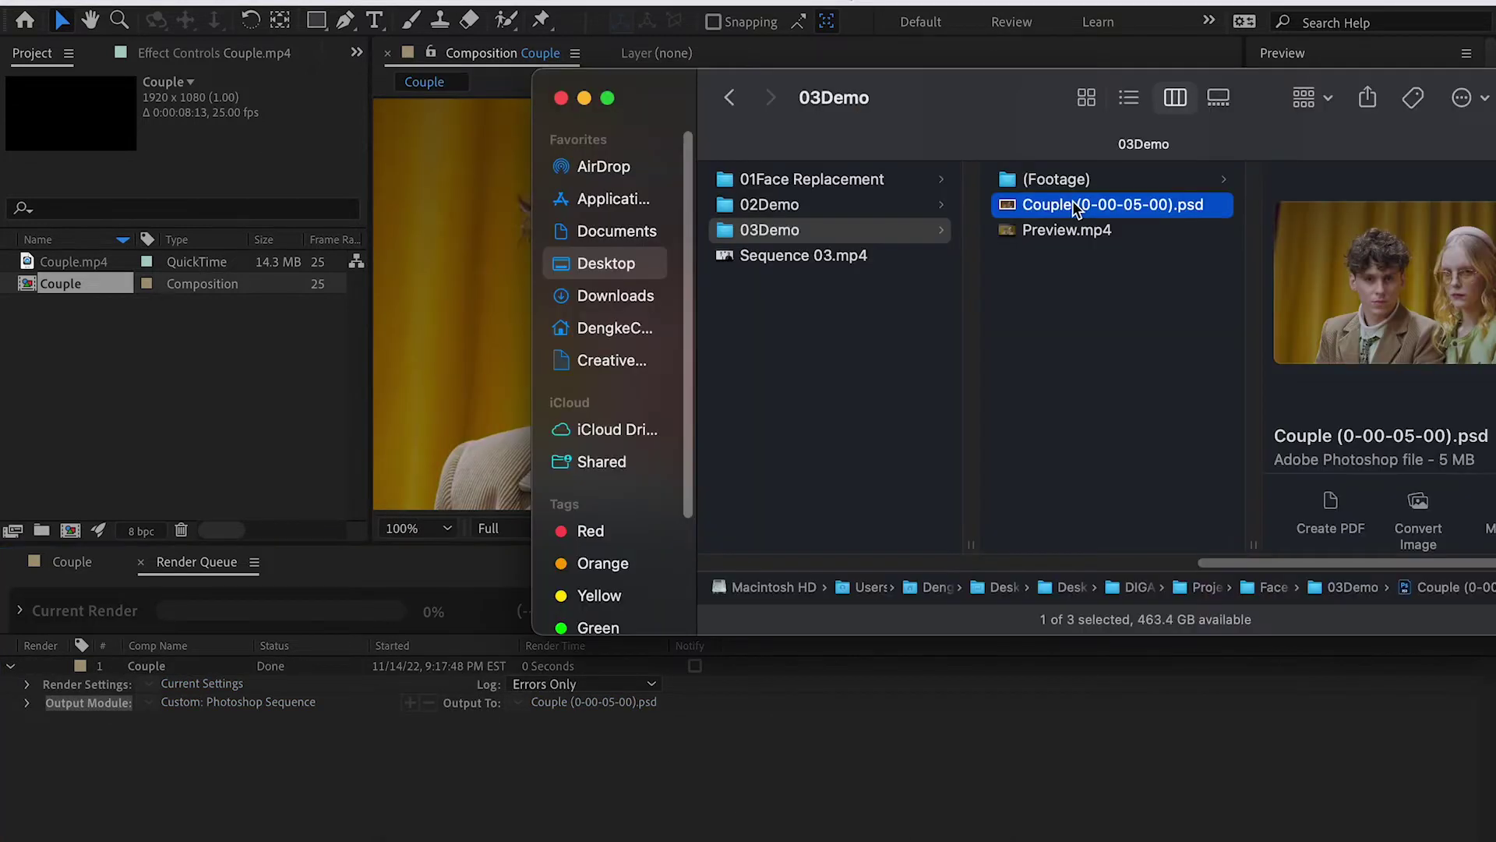
Step: Open Couple (0-00-05-00).psd in Photoshop and copy a rectangle of about 486 × 617 px around the man's head to a new layer
{"action": "double_click", "coordinate": [1075, 204]}
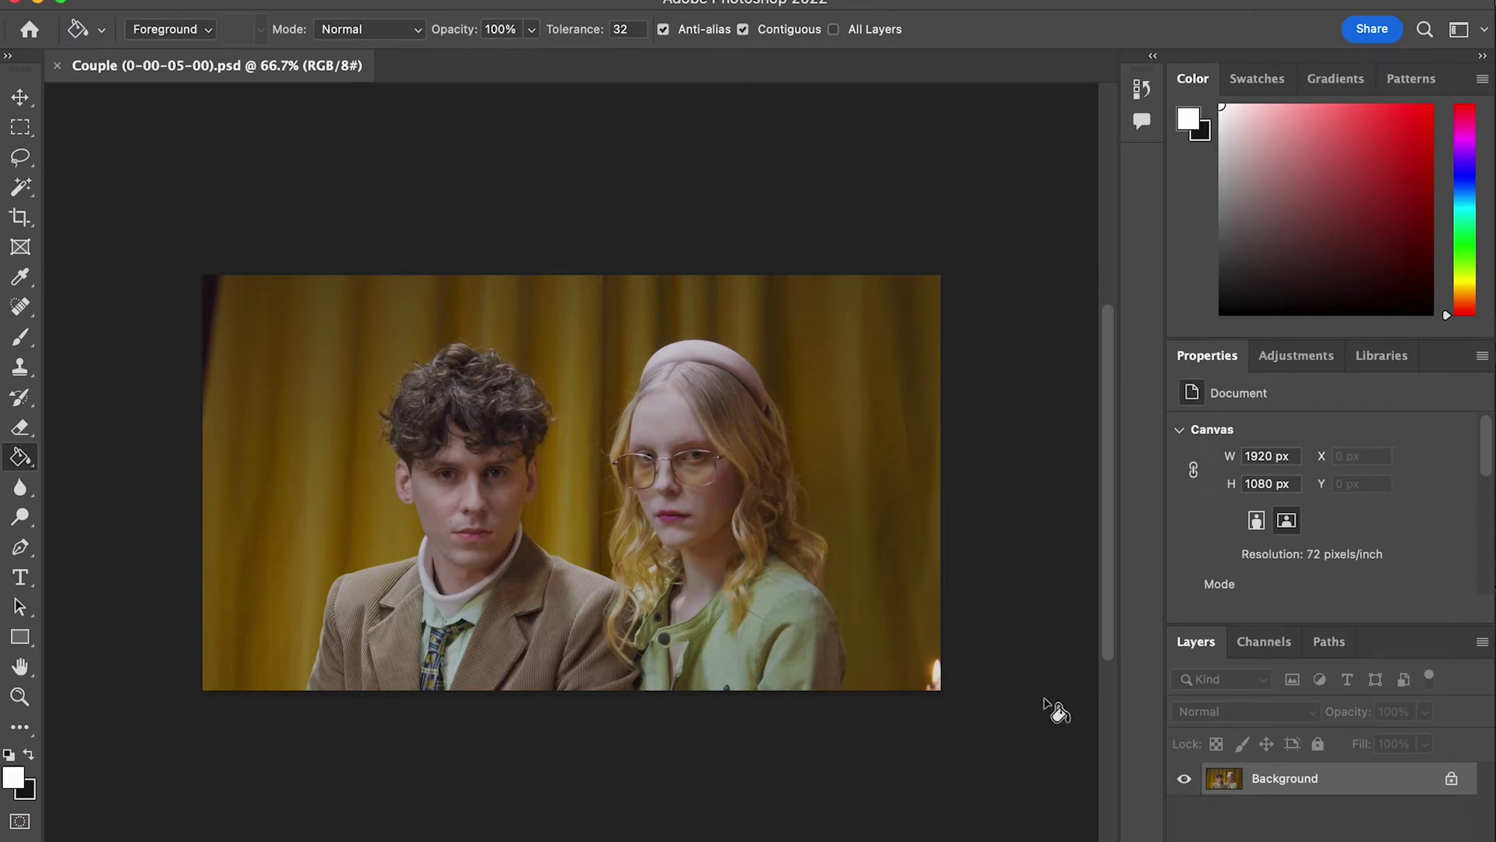
{"action": "key", "text": "super+1"}
{"action": "left_click", "coordinate": [21, 130]}
{"action": "left_click_drag", "start_coordinate": [279, 275], "coordinate": [556, 626]}
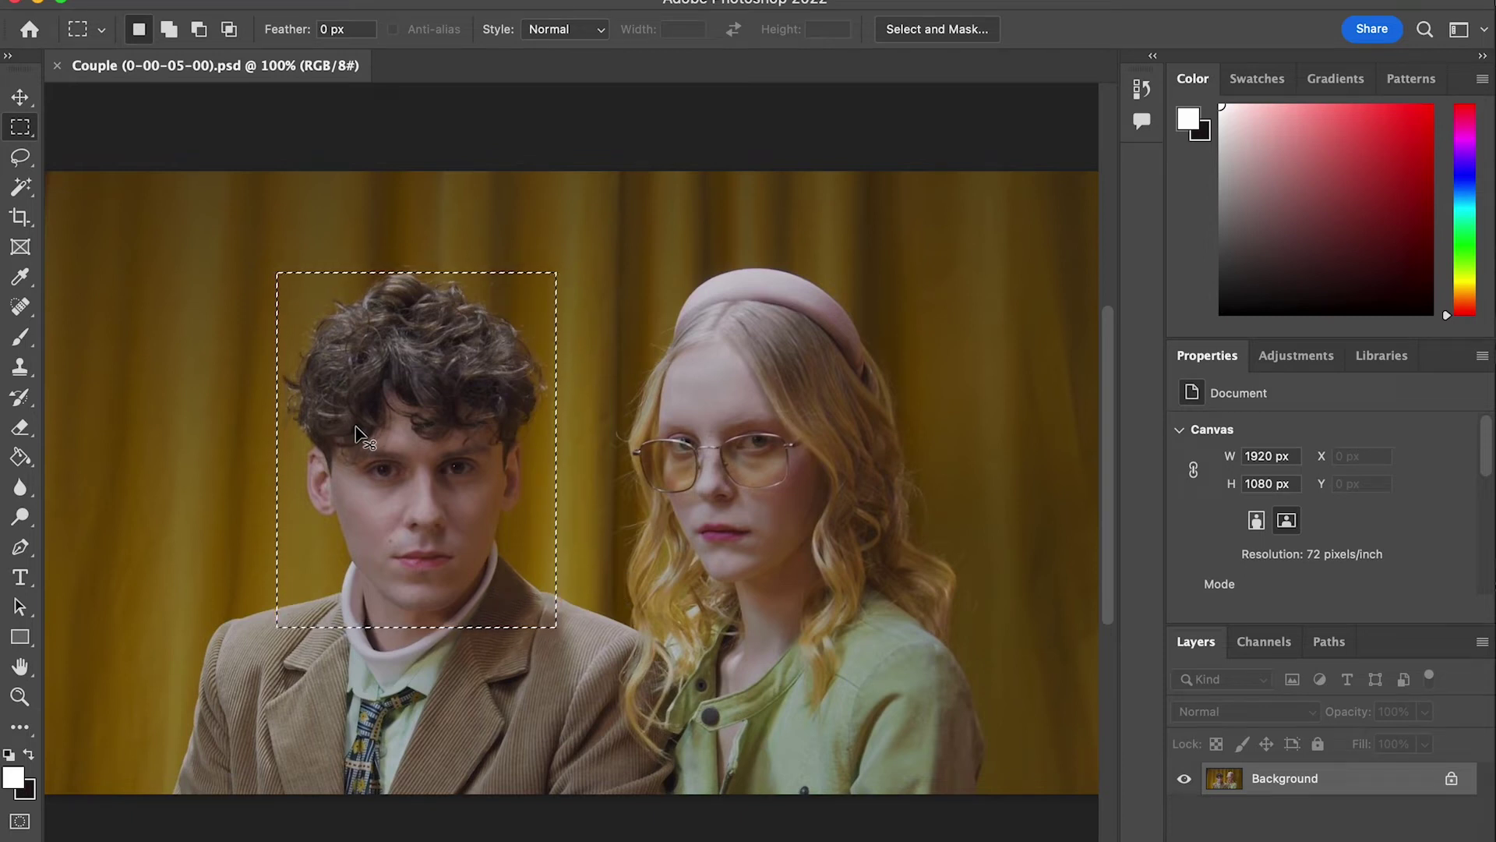
{"action": "key", "text": "super+j"}
{"action": "key", "text": "v"}
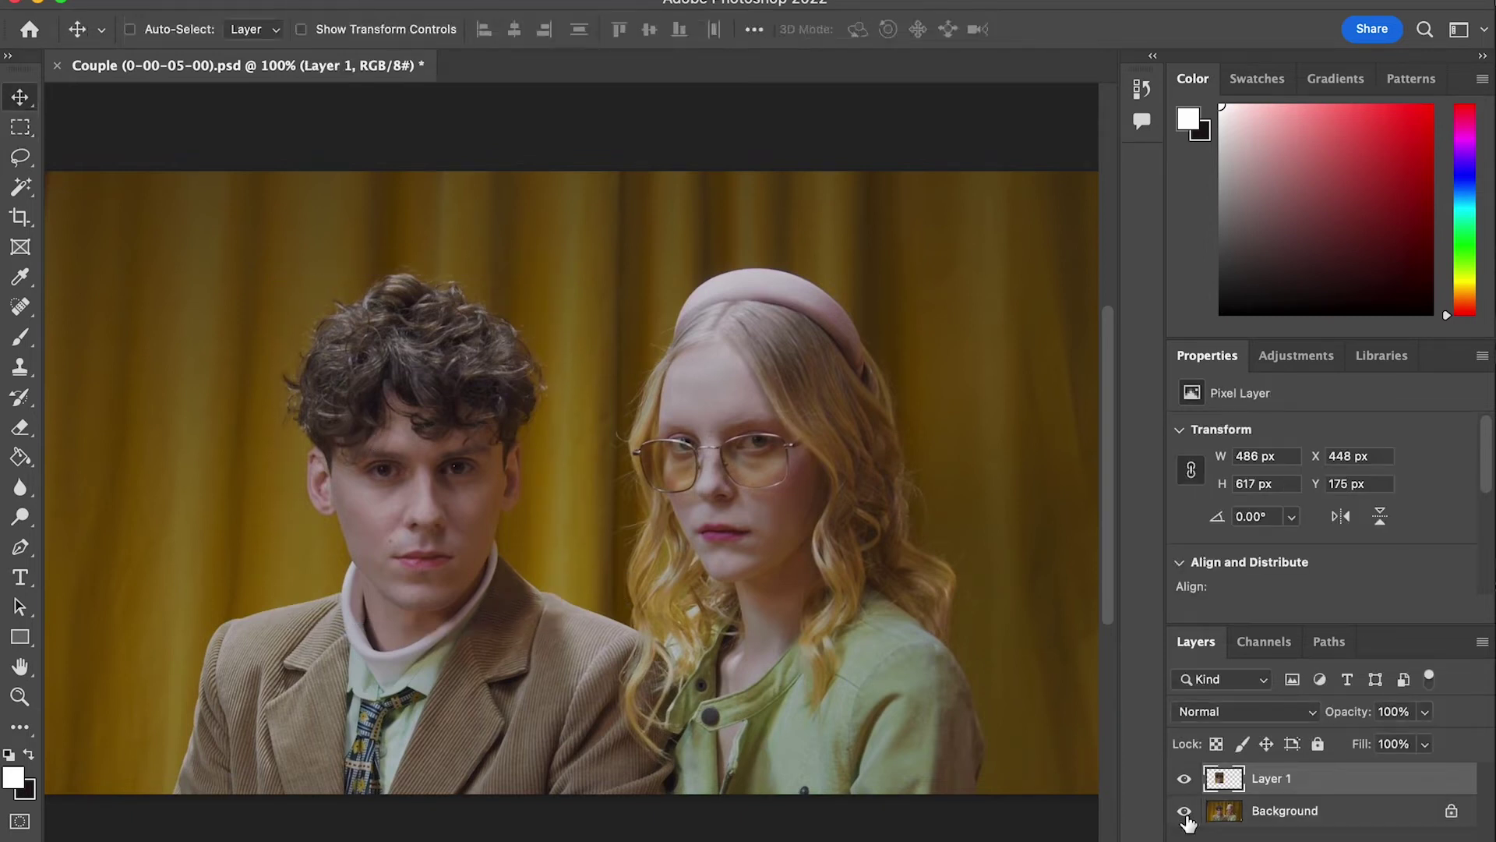
Step: Hide the Background layer and put the head layer inside a new group, keeping the head layer selected
{"action": "left_click", "coordinate": [1184, 812]}
{"action": "key", "text": "super+equal"}
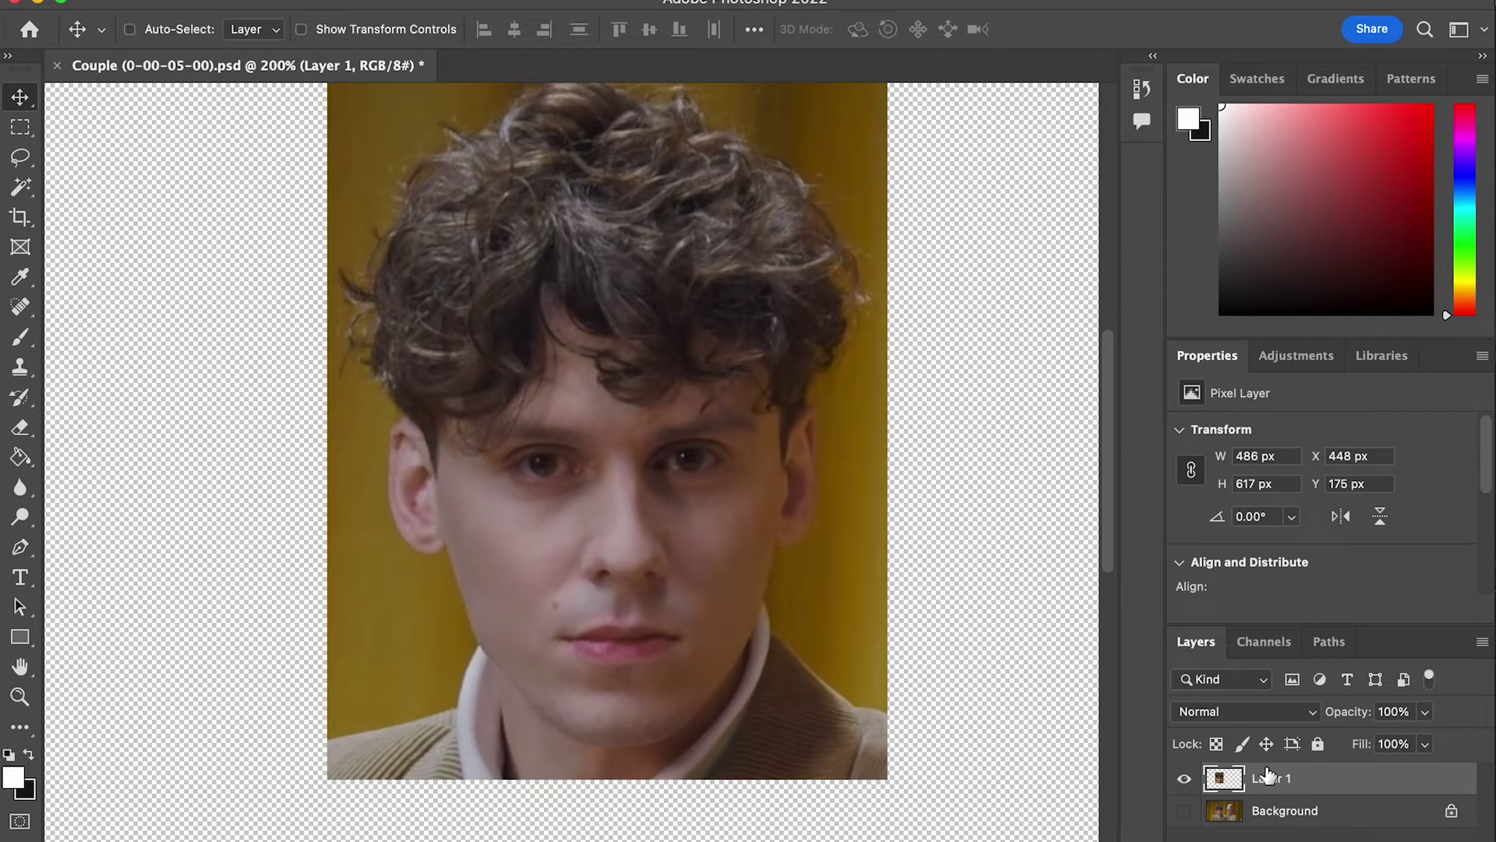
{"action": "key", "text": "super+g"}
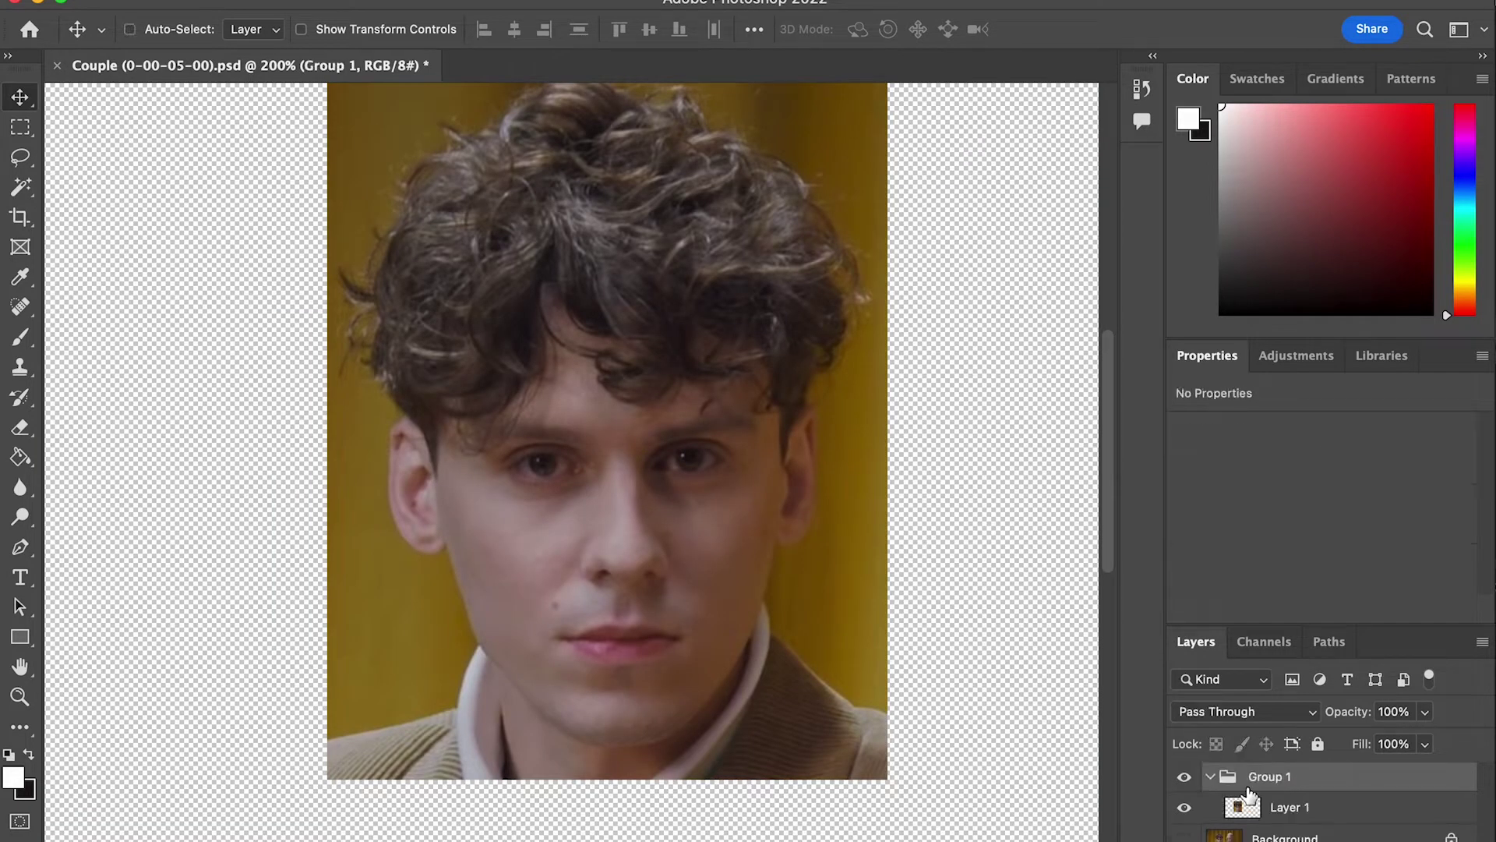
{"action": "left_click", "coordinate": [1287, 810]}
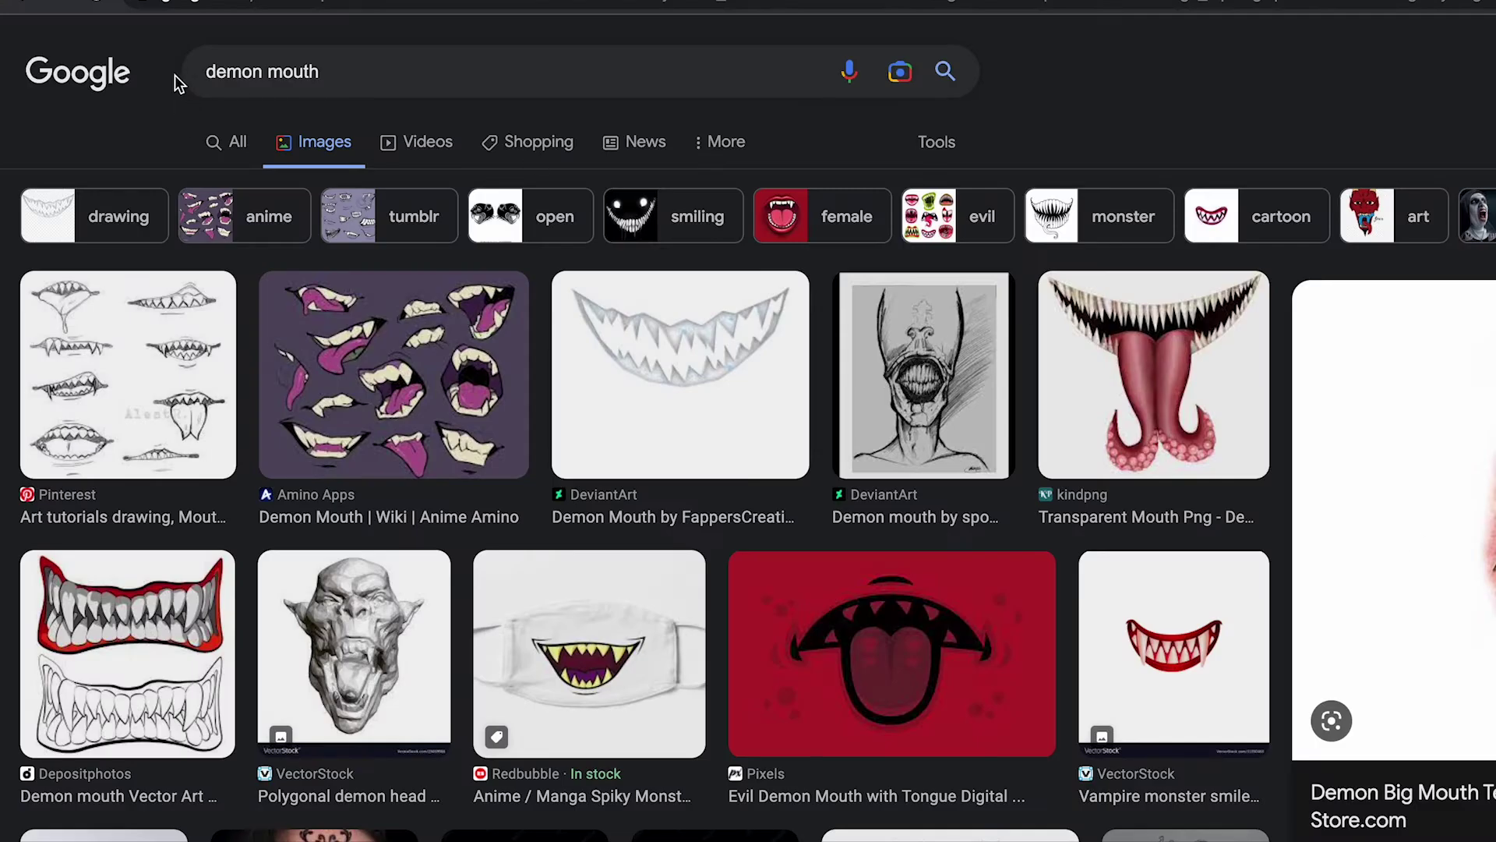
Step: Browse the demon mouth image results, and open DemonPic2.jpeg from the (Footage) folder as a separate Photoshop document
{"action": "scroll", "coordinate": [1373, 427], "scroll_direction": "down", "scroll_amount": 5}
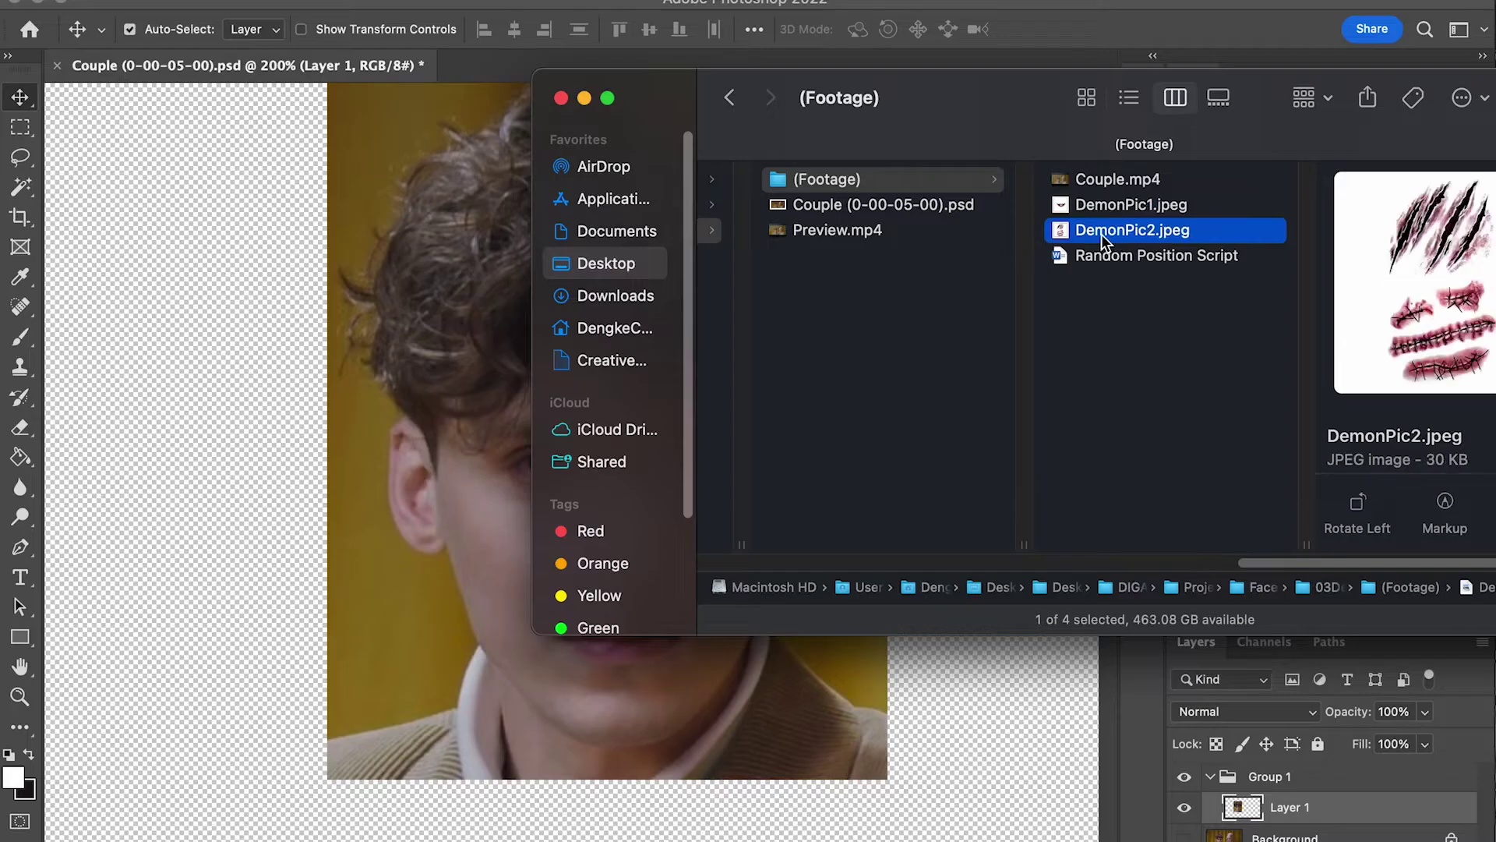
{"action": "left_click_drag", "start_coordinate": [1106, 231], "coordinate": [499, 75]}
{"action": "key", "text": "super+plus"}
{"action": "key", "text": "super+plus"}
{"action": "mouse_move", "coordinate": [608, 630]}
{"action": "left_mouse_down"}
{"action": "mouse_move", "coordinate": [638, 467]}
{"action": "mouse_move", "coordinate": [635, 343]}
{"action": "left_mouse_up"}
Step: Lasso the long stitched scar in DemonPic2.jpeg and copy it onto the man's face in the Couple document
{"action": "key", "text": "l"}
{"action": "mouse_move", "coordinate": [847, 414]}
{"action": "left_mouse_down"}
{"action": "mouse_move", "coordinate": [760, 454]}
{"action": "mouse_move", "coordinate": [464, 513]}
{"action": "mouse_move", "coordinate": [545, 391]}
{"action": "mouse_move", "coordinate": [847, 411]}
{"action": "left_mouse_up"}
{"action": "key", "text": "super+c"}
{"action": "left_click", "coordinate": [311, 66]}
{"action": "key", "text": "super+v"}
{"action": "key", "text": "v"}
{"action": "left_click_drag", "start_coordinate": [636, 468], "coordinate": [607, 510]}
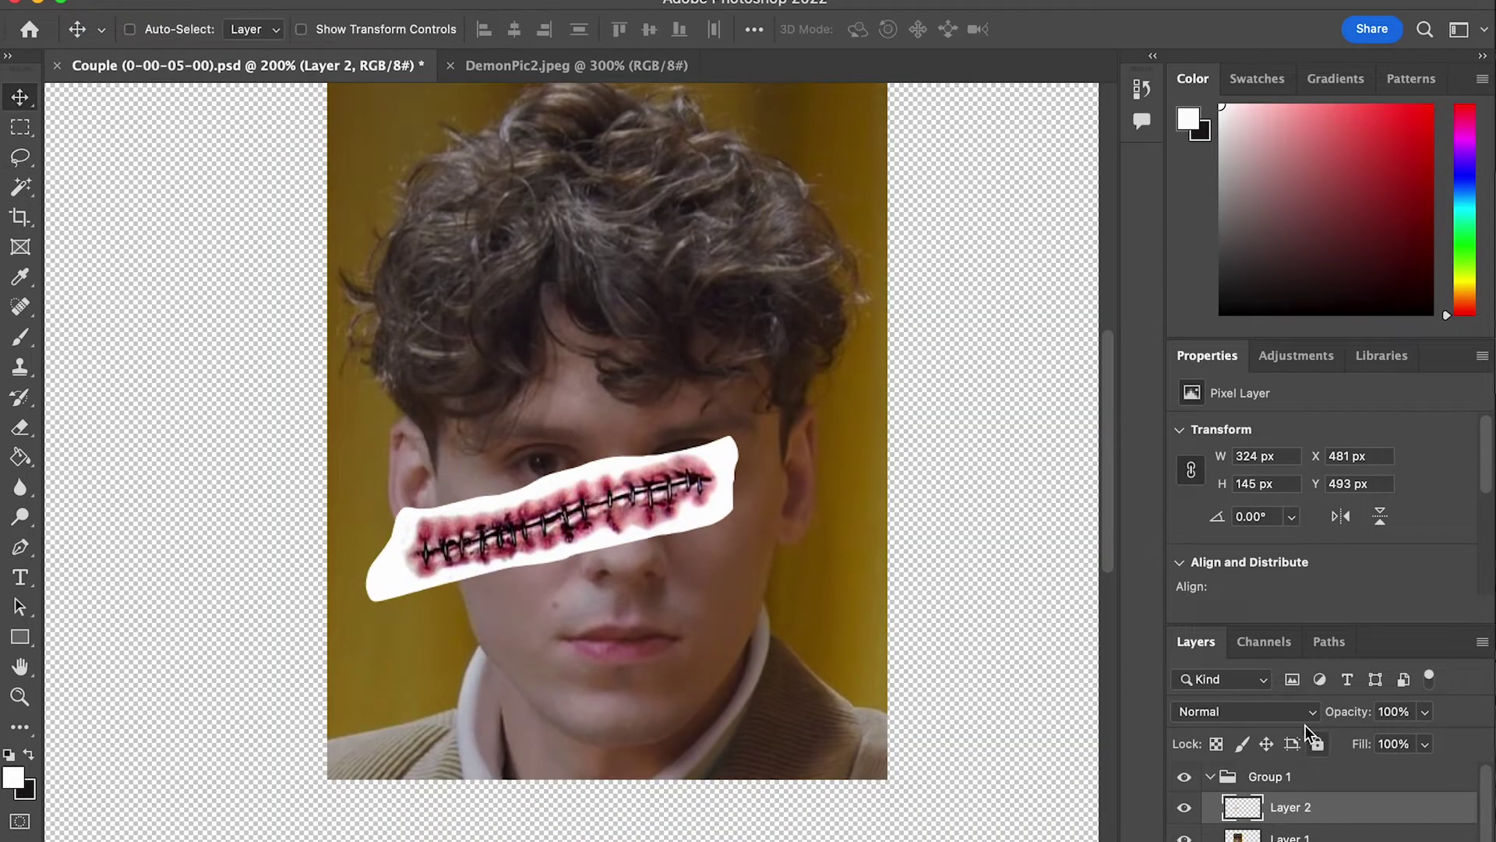
Step: Blend the stitched scar with Multiply, and transform it to about 74% and -20° so it crosses the cheek towards the nose bridge
{"action": "left_click", "coordinate": [1261, 715]}
{"action": "left_click", "coordinate": [1230, 792]}
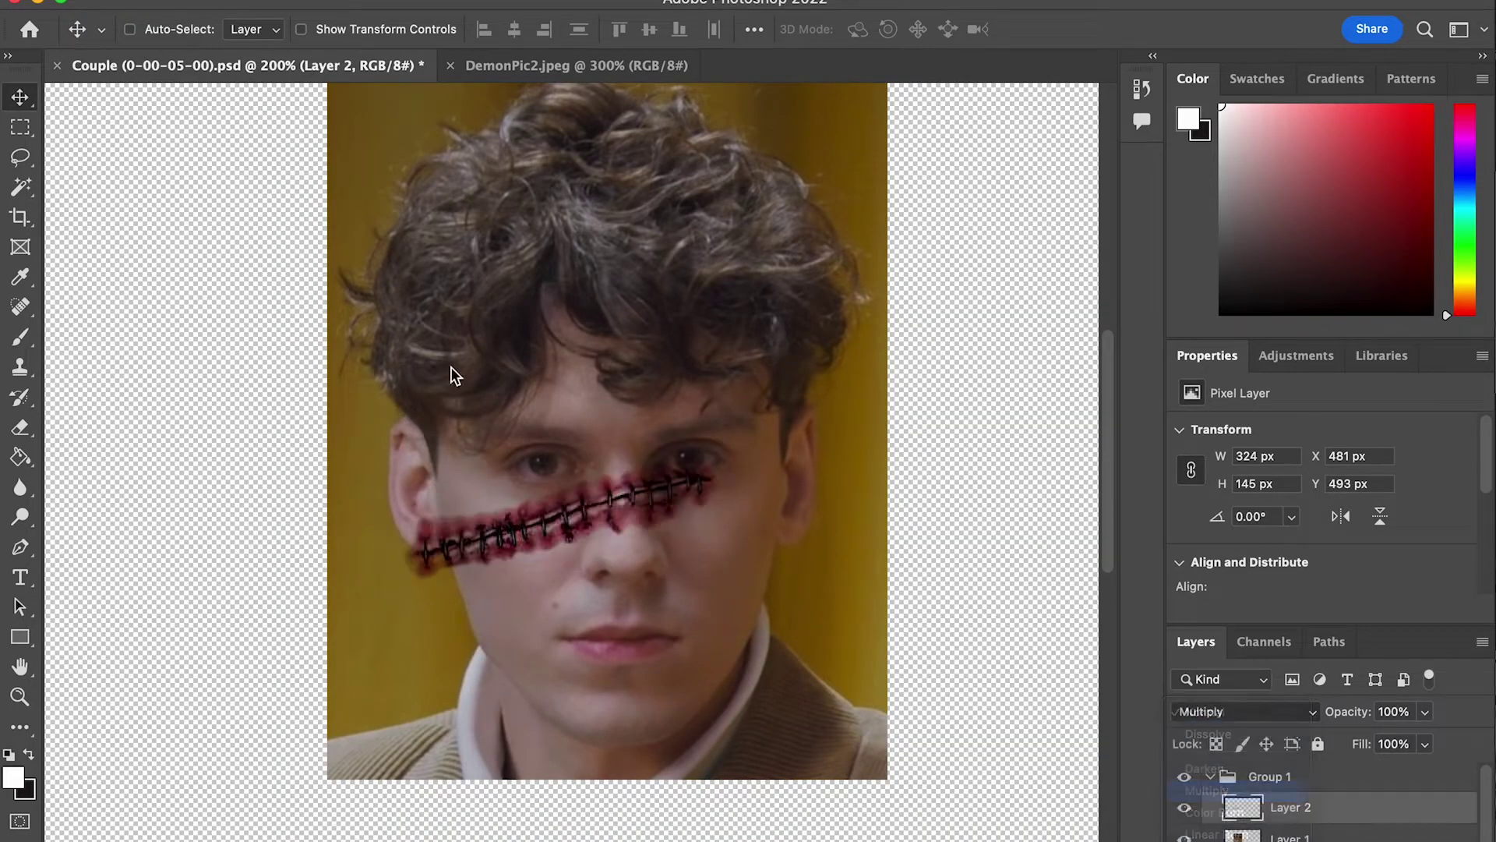
{"action": "left_click_drag", "start_coordinate": [695, 545], "coordinate": [734, 554]}
{"action": "key", "text": "super+t"}
{"action": "left_click_drag", "start_coordinate": [776, 442], "coordinate": [677, 470]}
{"action": "left_click_drag", "start_coordinate": [723, 475], "coordinate": [722, 436]}
{"action": "left_click_drag", "start_coordinate": [624, 535], "coordinate": [630, 520]}
{"action": "left_click_drag", "start_coordinate": [715, 377], "coordinate": [690, 355]}
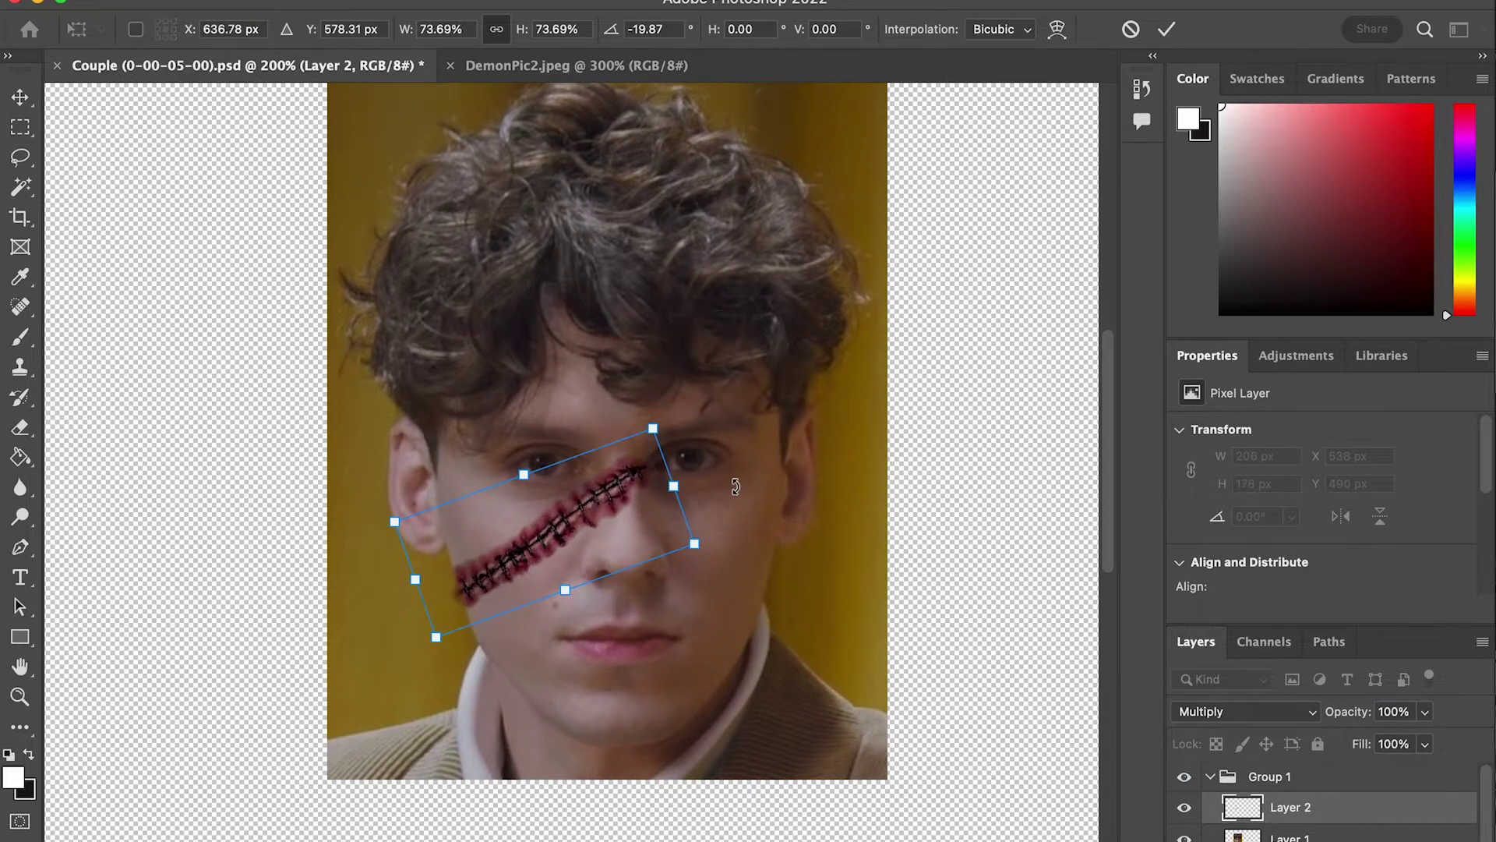
{"action": "key", "text": "Return"}
Step: Lighten the stitched scar with Curves, raising the black point output to about 28 and lifting the midtones
{"action": "key", "text": "super"}
{"action": "key", "text": "super+m"}
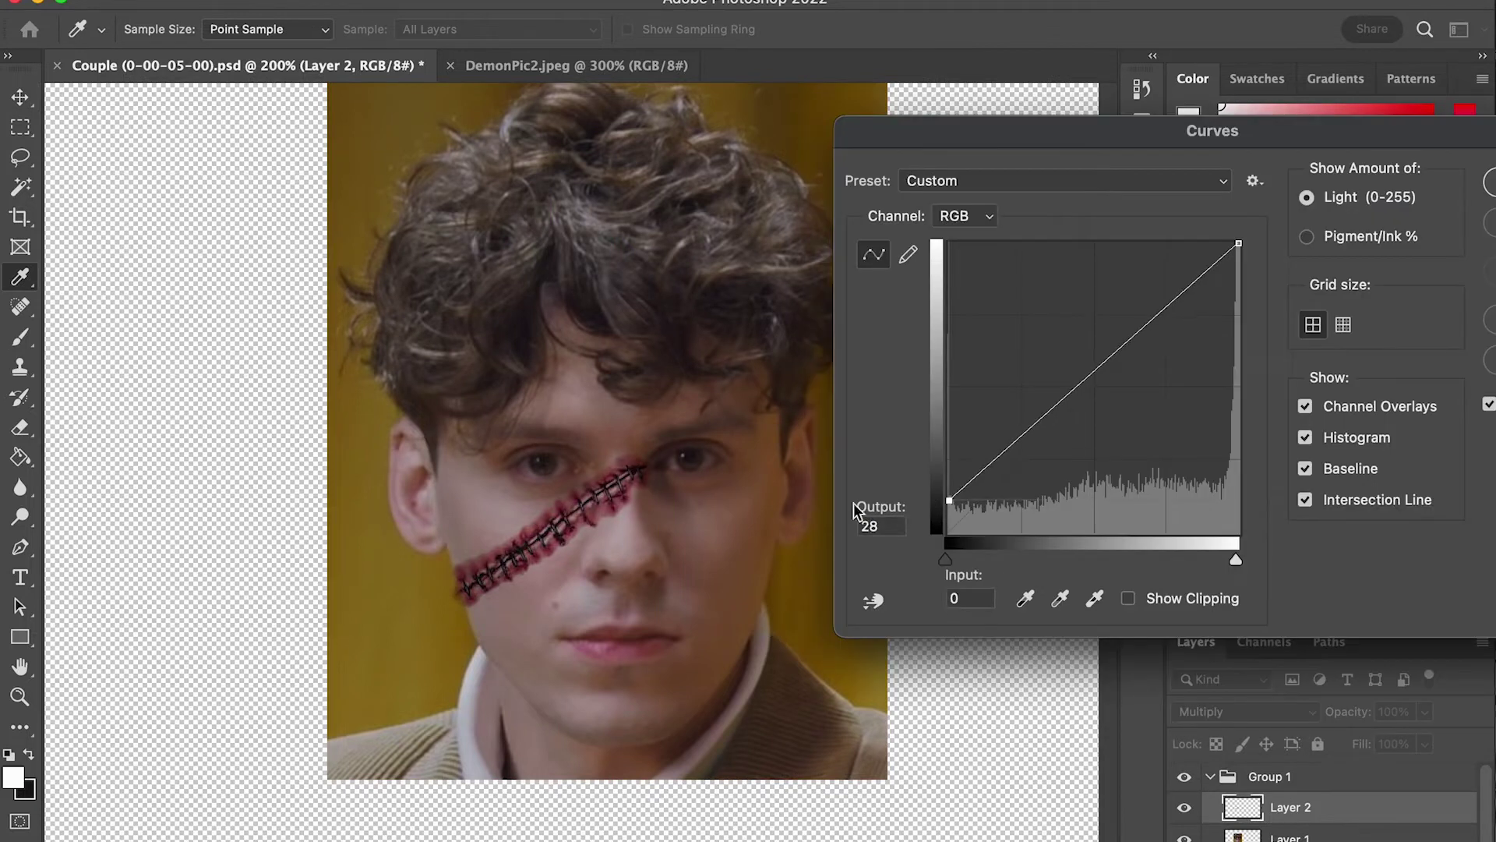
{"action": "left_click_drag", "start_coordinate": [1042, 418], "coordinate": [1029, 396]}
{"action": "key", "text": "Return"}
Step: Lasso the rightmost claw slash in DemonPic2.jpeg and paste it onto the man's left cheek in the Couple document
{"action": "left_click", "coordinate": [592, 65]}
{"action": "scroll", "coordinate": [658, 204], "scroll_direction": "up", "scroll_amount": 3}
{"action": "key", "text": "l"}
{"action": "mouse_move", "coordinate": [807, 208]}
{"action": "left_mouse_down"}
{"action": "mouse_move", "coordinate": [692, 353]}
{"action": "mouse_move", "coordinate": [603, 532]}
{"action": "mouse_move", "coordinate": [667, 557]}
{"action": "mouse_move", "coordinate": [748, 501]}
{"action": "mouse_move", "coordinate": [809, 429]}
{"action": "mouse_move", "coordinate": [810, 209]}
{"action": "left_mouse_up"}
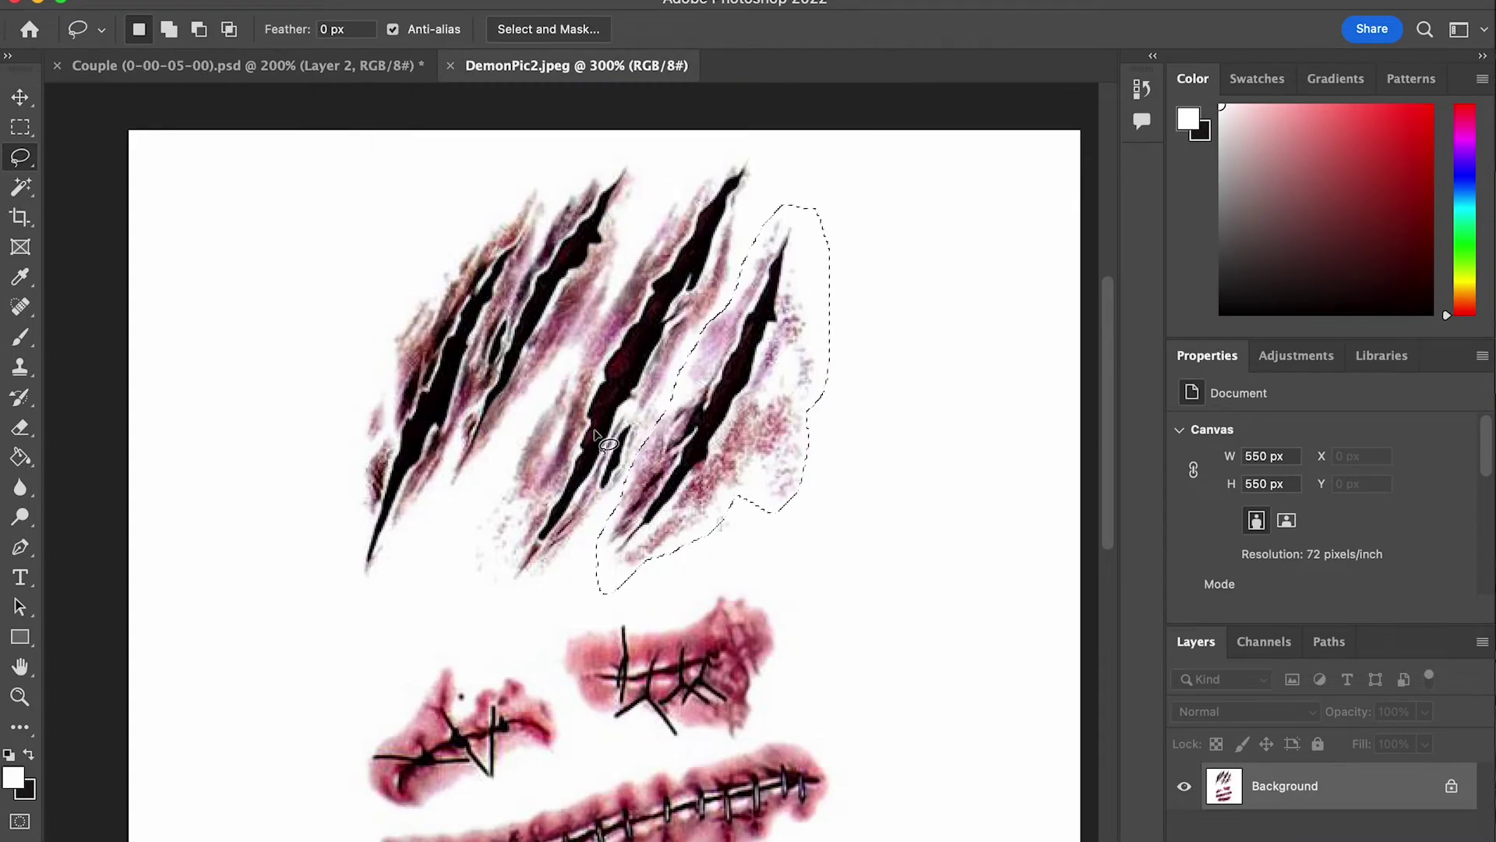
{"action": "key", "text": "super+c"}
{"action": "left_click", "coordinate": [242, 66]}
{"action": "key", "text": "super+v"}
{"action": "key", "text": "v"}
{"action": "left_click_drag", "start_coordinate": [628, 448], "coordinate": [765, 531]}
Step: Scale the claw slash to about 77%, position it below his left eye and set its blend mode to Multiply
{"action": "key", "text": "super+t"}
{"action": "left_click_drag", "start_coordinate": [787, 424], "coordinate": [749, 486]}
{"action": "left_click_drag", "start_coordinate": [725, 548], "coordinate": [765, 487]}
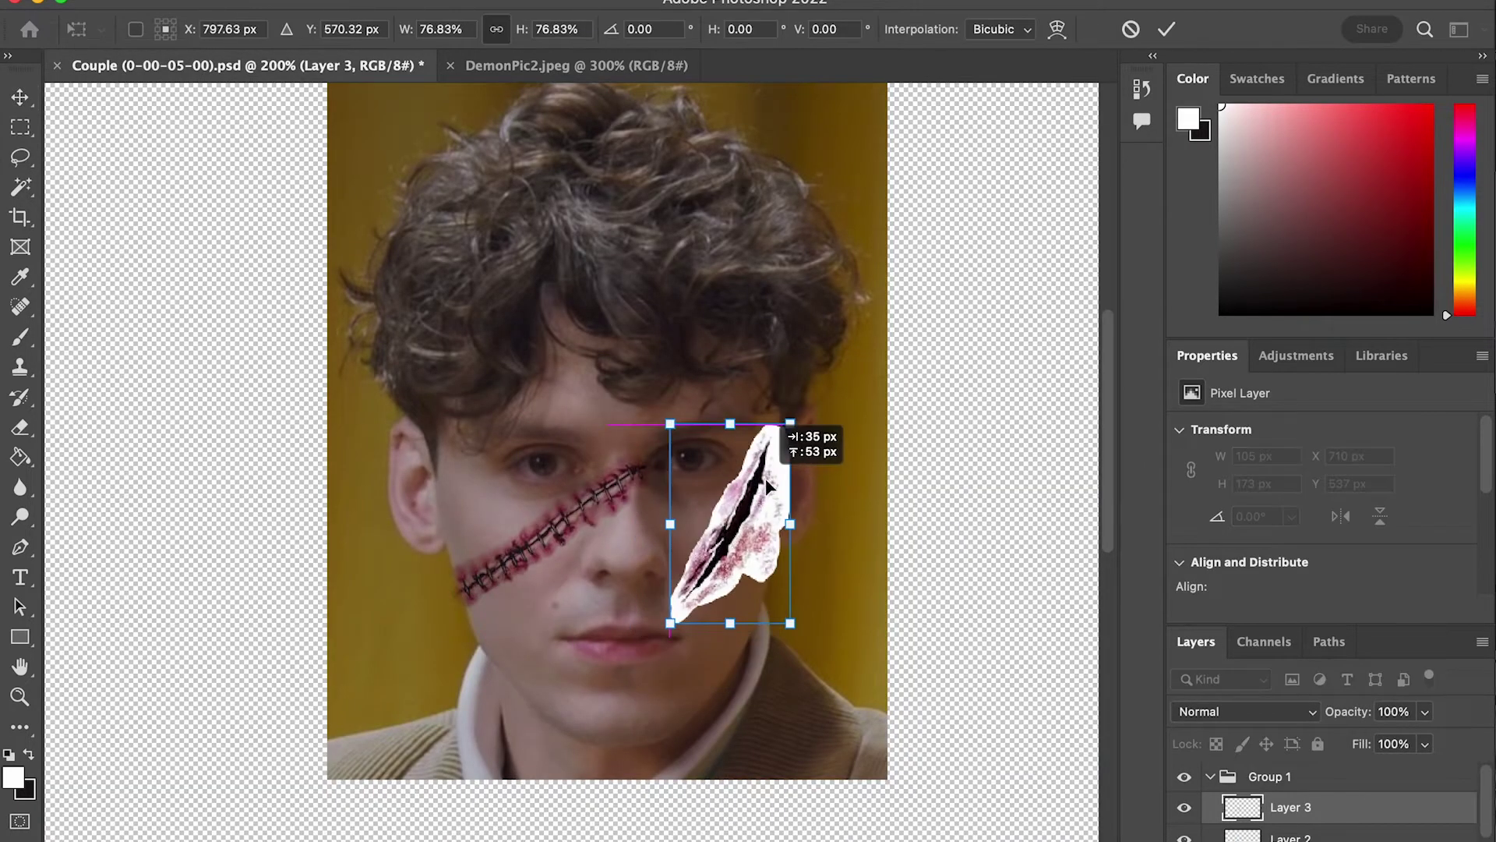
{"action": "key", "text": "Return"}
{"action": "left_click", "coordinate": [1247, 711]}
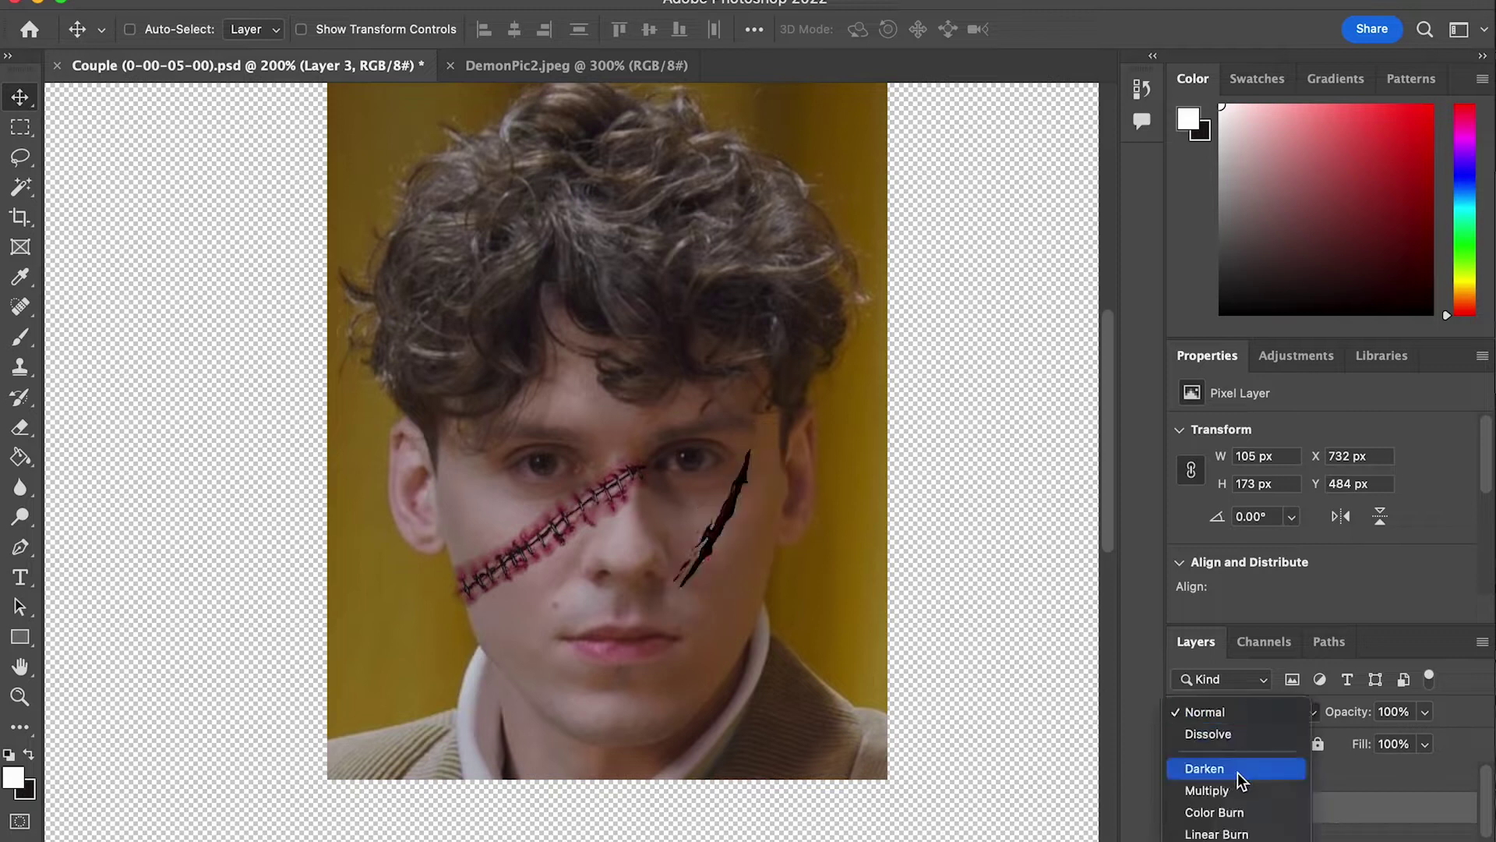
{"action": "key", "text": "Return"}
{"action": "left_click_drag", "start_coordinate": [721, 532], "coordinate": [742, 550]}
Step: Lighten the claw slash with Curves by raising the black point and lifting the midtones
{"action": "key", "text": "super+m"}
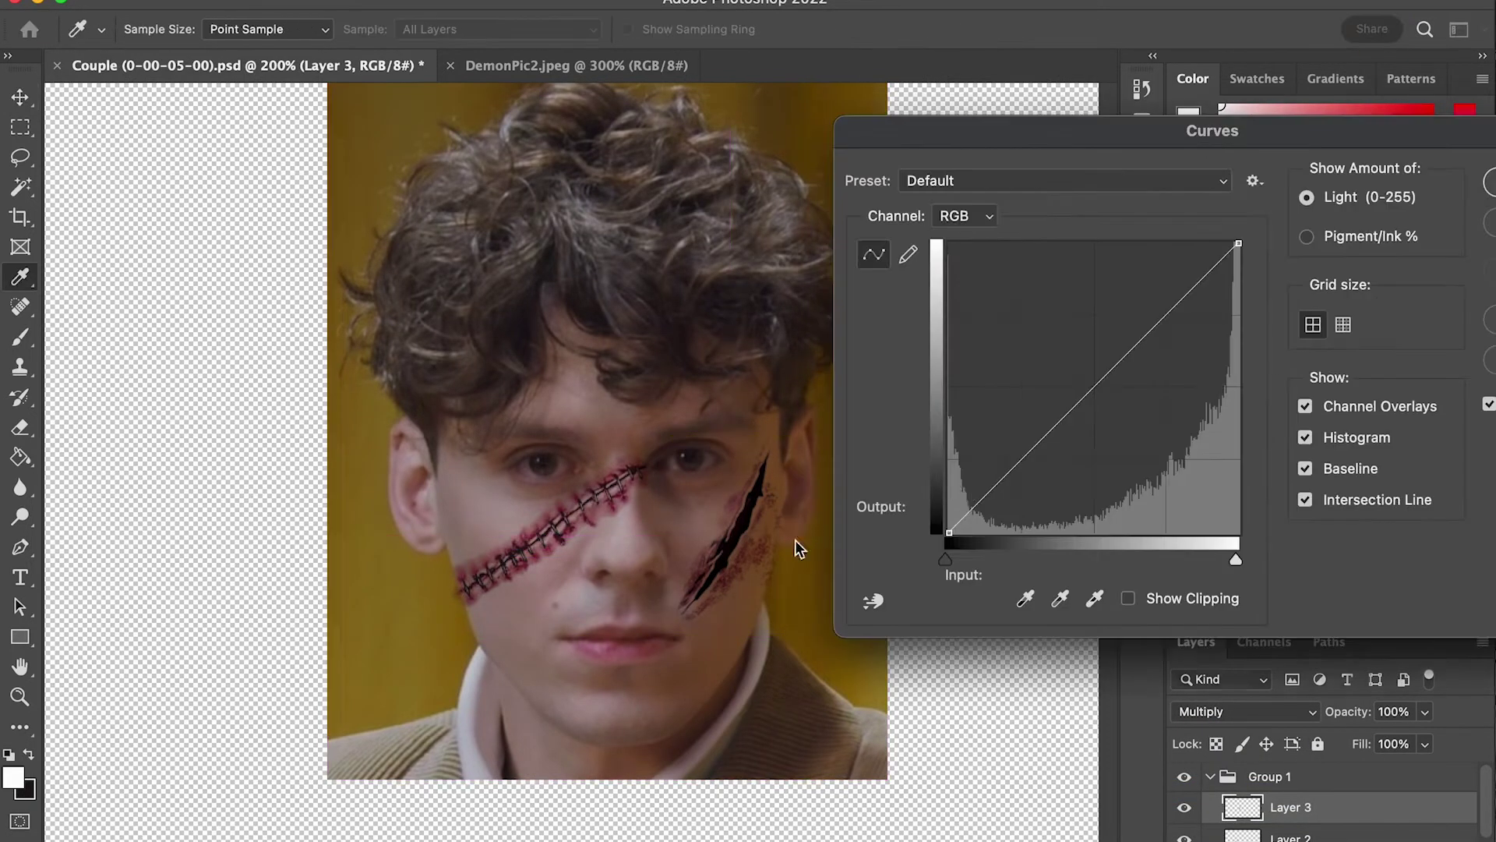
{"action": "left_click_drag", "start_coordinate": [943, 535], "coordinate": [937, 488]}
{"action": "left_click_drag", "start_coordinate": [1033, 418], "coordinate": [1033, 402]}
{"action": "left_click_drag", "start_coordinate": [949, 489], "coordinate": [949, 472]}
{"action": "left_click_drag", "start_coordinate": [1032, 402], "coordinate": [1027, 385]}
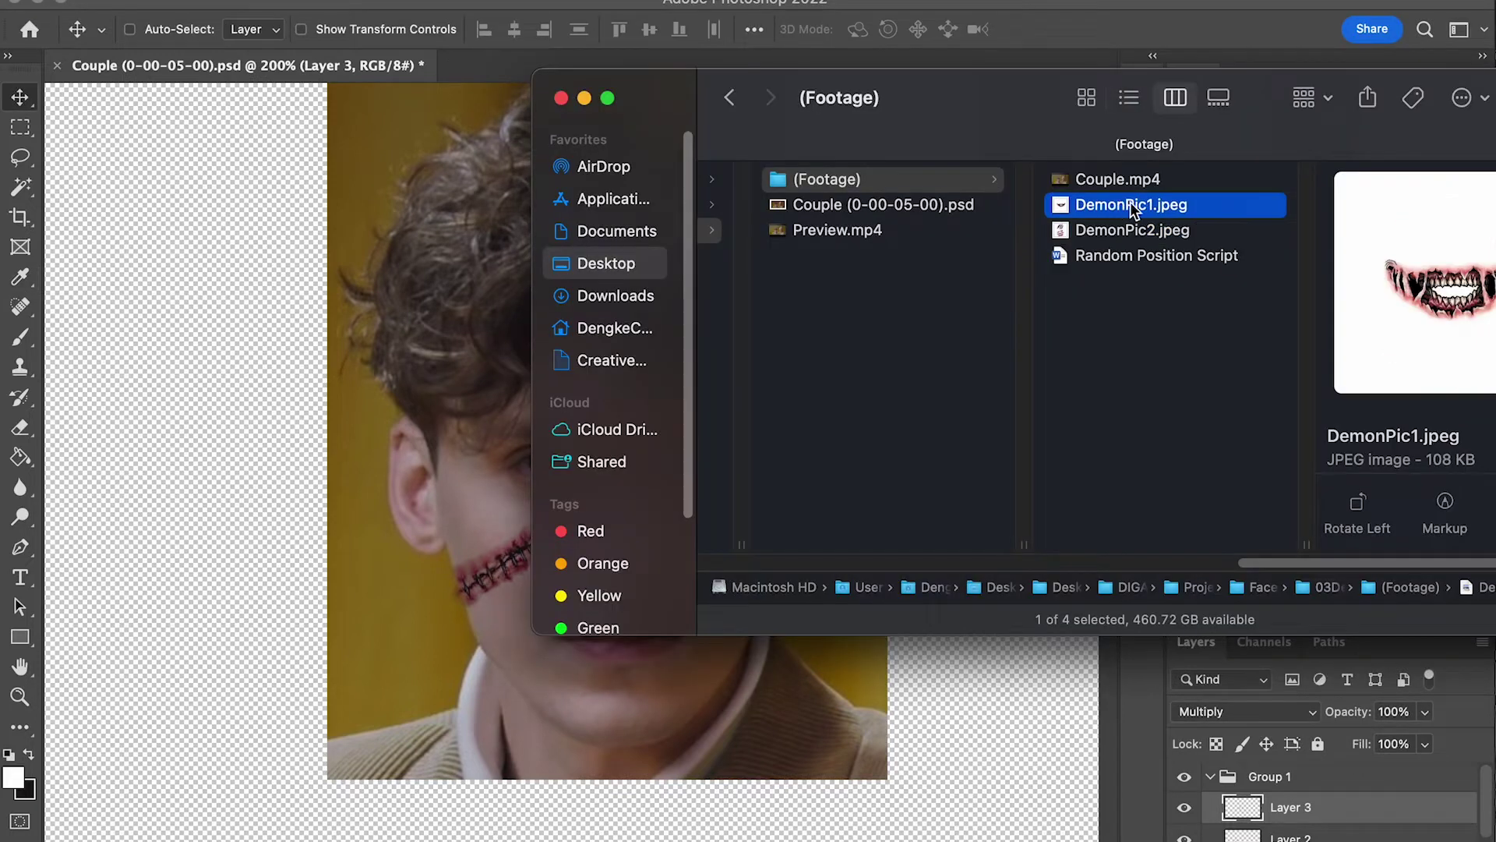
Step: Place DemonPic1.jpeg over the man's mouth, scaled down to about 406 × 406 px
{"action": "left_click_drag", "start_coordinate": [1132, 209], "coordinate": [571, 483]}
{"action": "left_click_drag", "start_coordinate": [821, 479], "coordinate": [897, 608]}
{"action": "left_click_drag", "start_coordinate": [996, 264], "coordinate": [810, 446]}
{"action": "left_click_drag", "start_coordinate": [662, 627], "coordinate": [736, 544]}
{"action": "left_click_drag", "start_coordinate": [872, 364], "coordinate": [832, 408]}
{"action": "key", "text": "Return"}
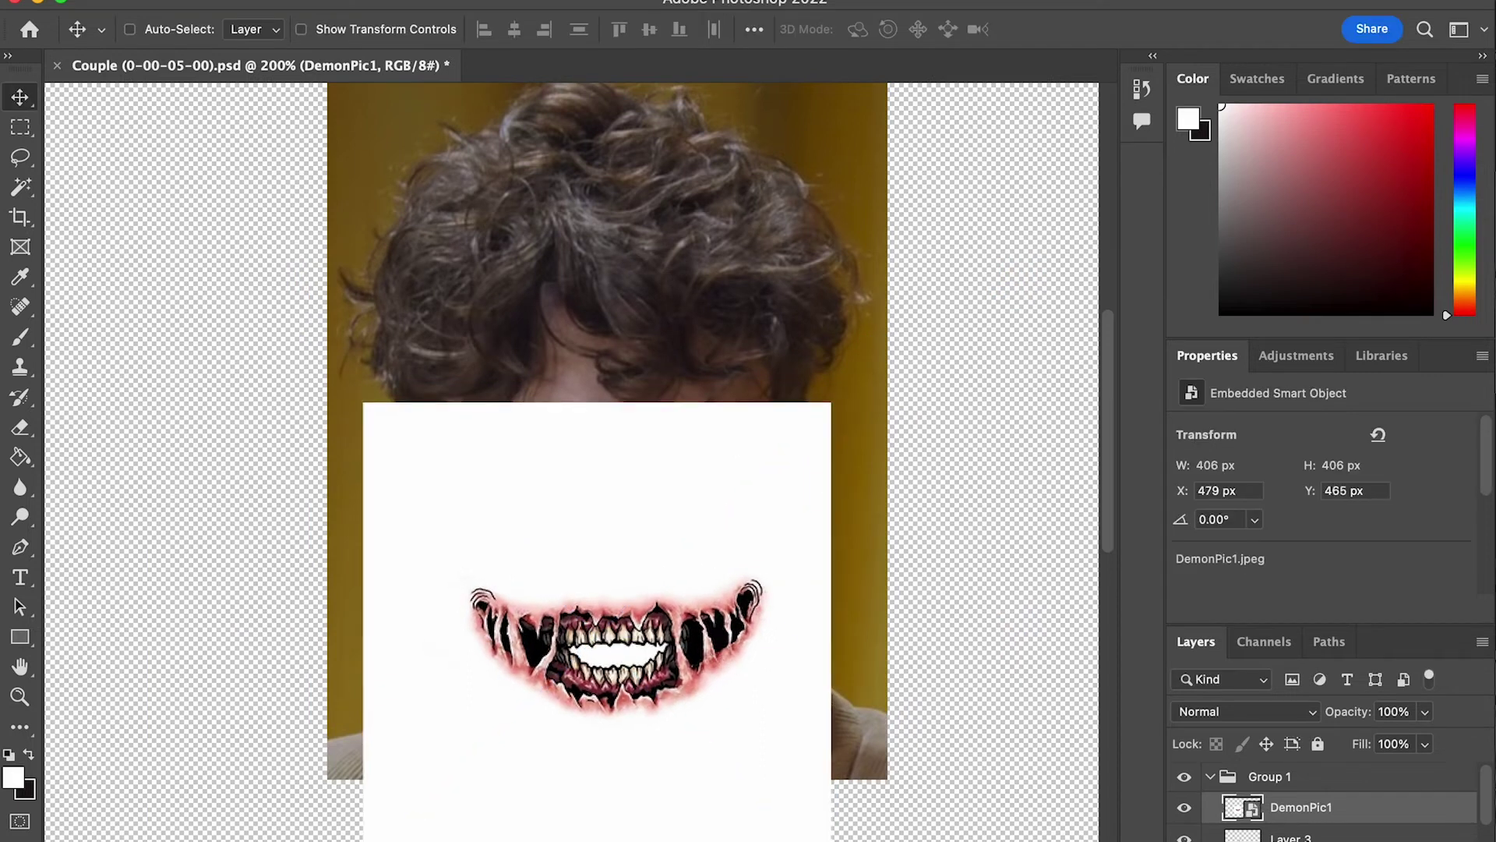
Step: Set the demon mouth image to Multiply and shrink it to about 330 × 330 px, aligned over the man's mouth
{"action": "left_click", "coordinate": [1278, 713]}
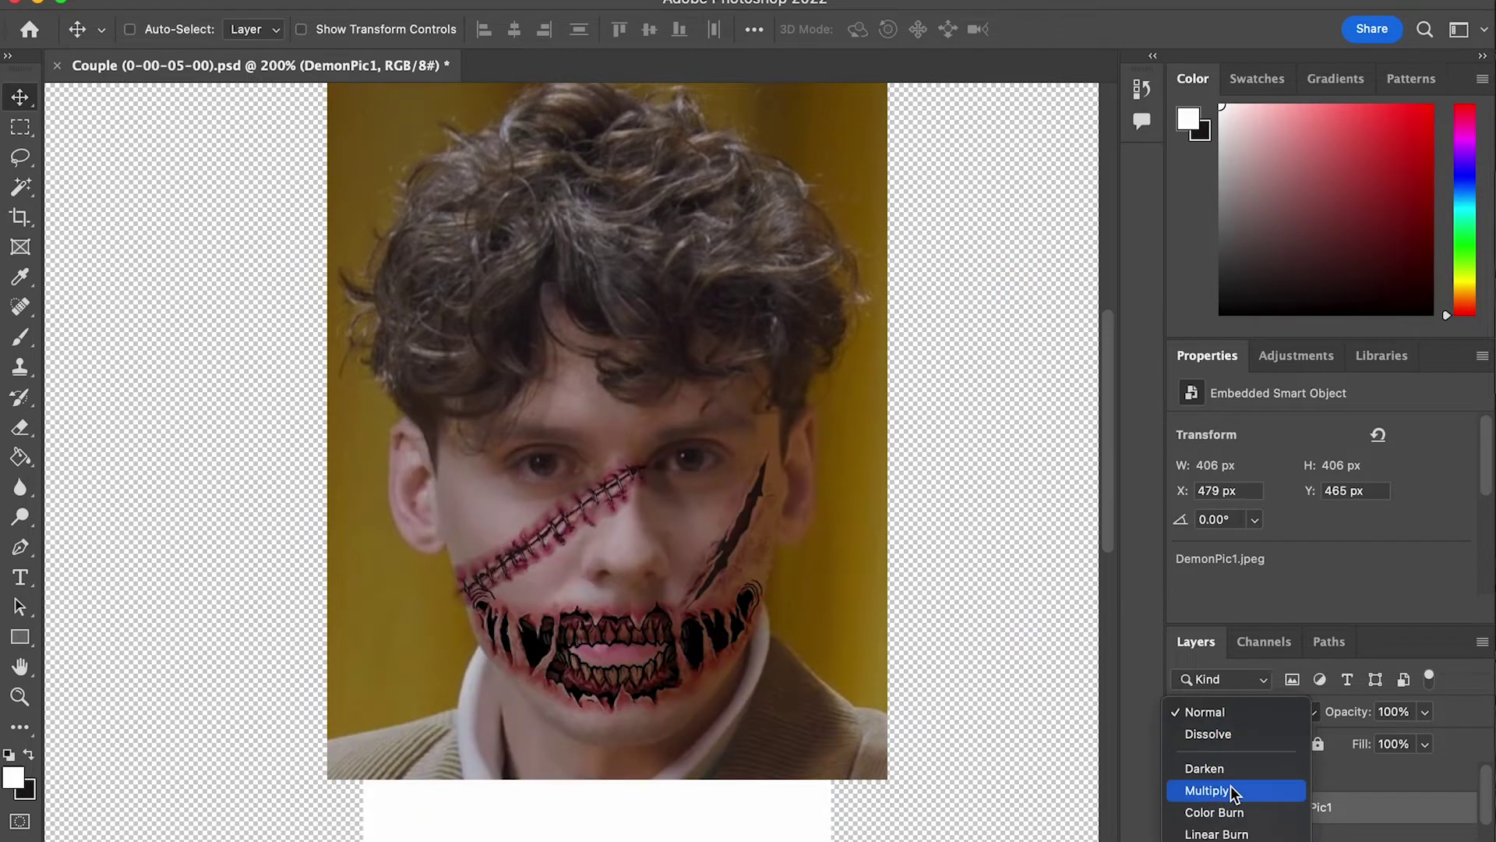
{"action": "left_click", "coordinate": [1231, 789]}
{"action": "key", "text": "super+t"}
{"action": "left_click_drag", "start_coordinate": [831, 401], "coordinate": [728, 504]}
{"action": "left_click_drag", "start_coordinate": [674, 624], "coordinate": [737, 573]}
{"action": "left_click_drag", "start_coordinate": [790, 454], "coordinate": [791, 441]}
{"action": "key", "text": "Return"}
{"action": "key", "text": "super+plus"}
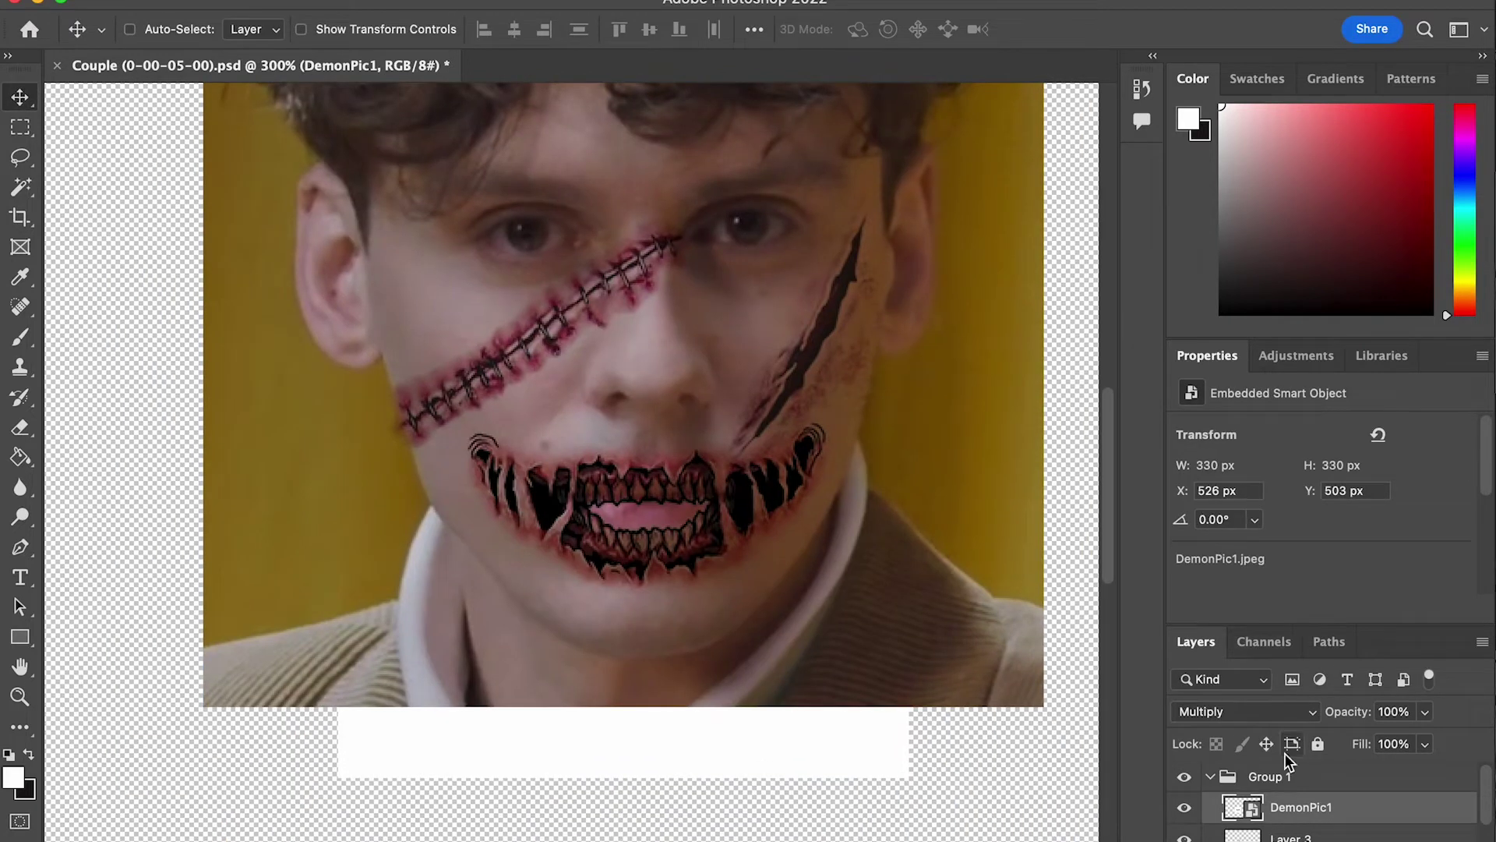
Step: Return the DemonPic1 layer to Normal blending and rasterize it
{"action": "left_click", "coordinate": [1229, 714]}
{"action": "left_click", "coordinate": [1205, 633]}
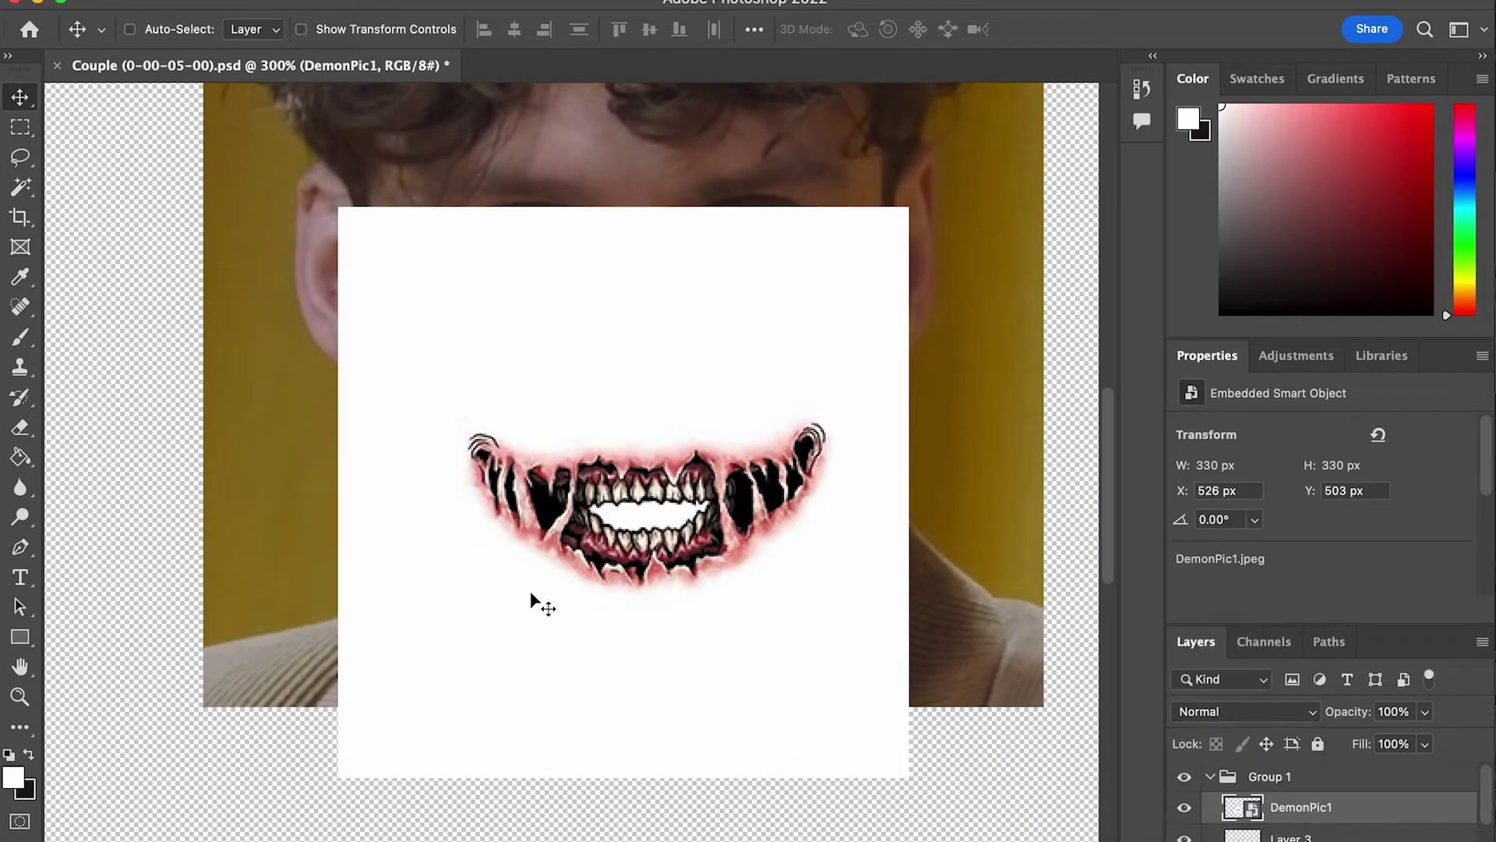
{"action": "right_click", "coordinate": [1252, 814]}
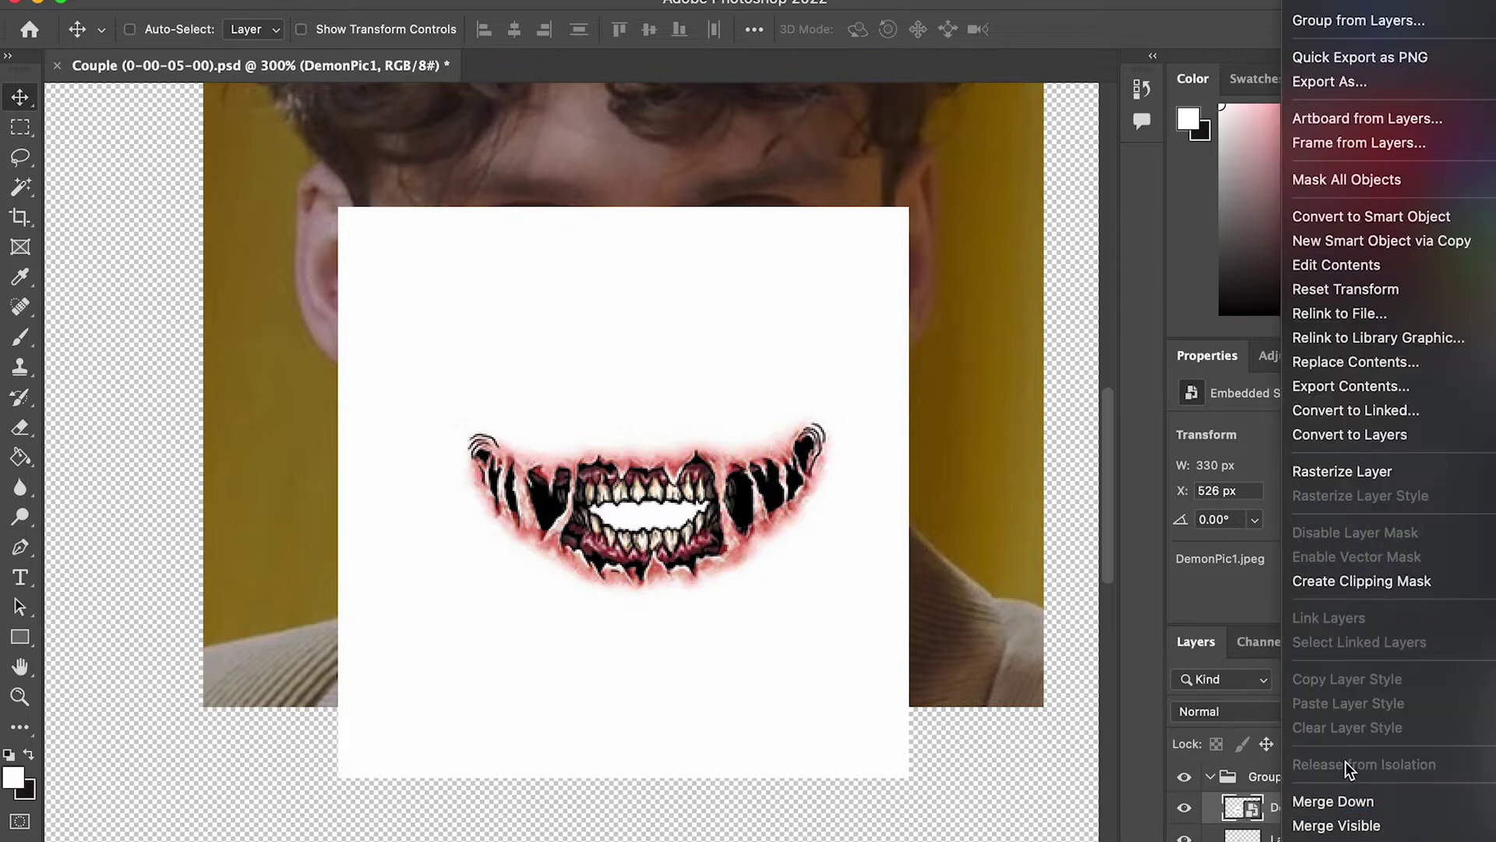
{"action": "left_click", "coordinate": [1340, 472]}
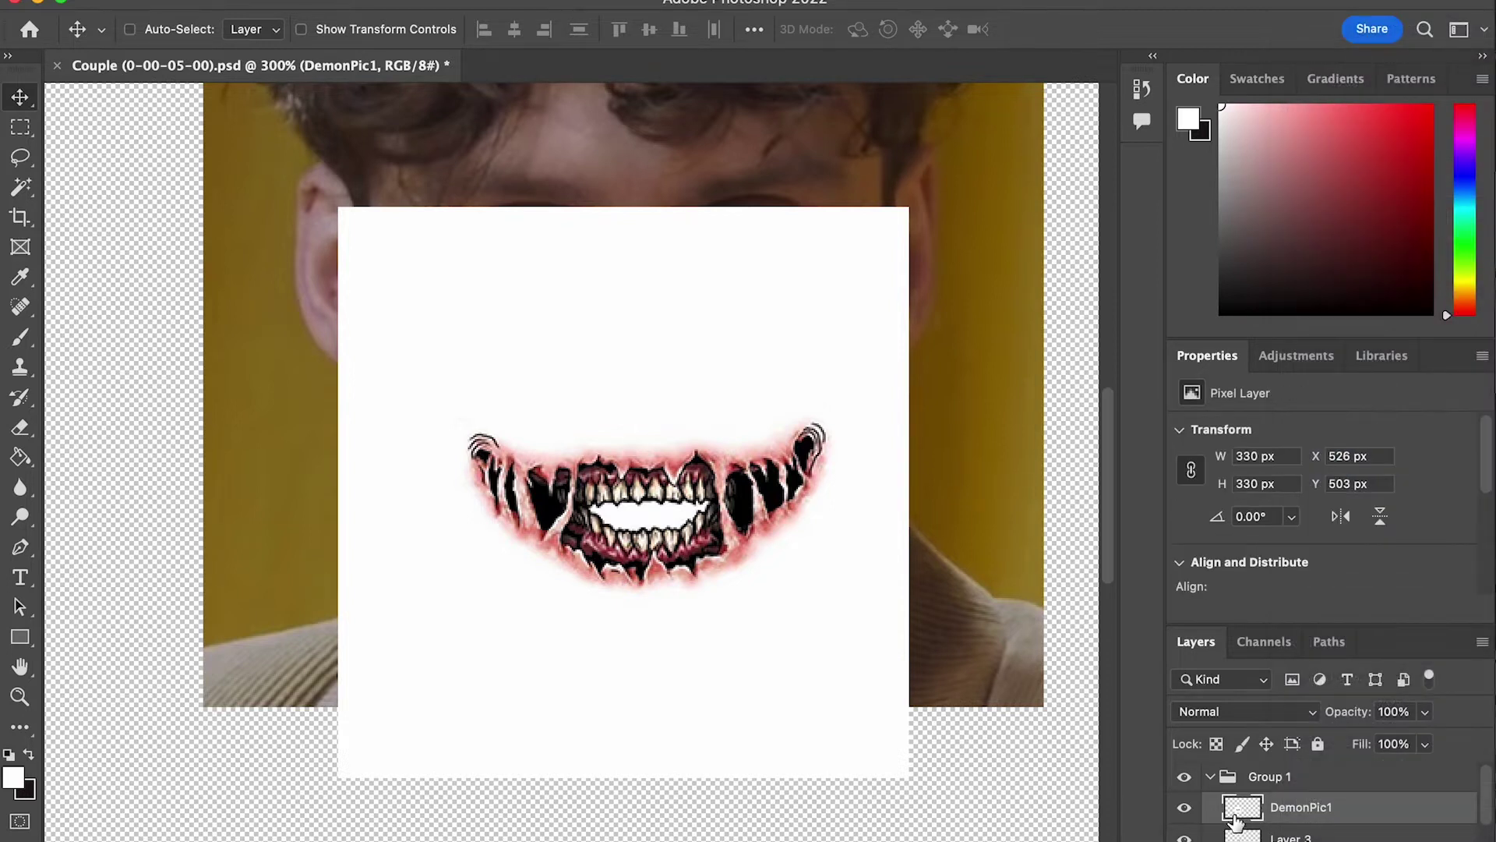
Step: Lasso closely around the demon grin, delete the white area outside the outline and clear the selection
{"action": "key", "text": "l"}
{"action": "mouse_move", "coordinate": [466, 485]}
{"action": "left_mouse_down"}
{"action": "mouse_move", "coordinate": [572, 596]}
{"action": "mouse_move", "coordinate": [671, 604]}
{"action": "mouse_move", "coordinate": [754, 568]}
{"action": "mouse_move", "coordinate": [816, 511]}
{"action": "mouse_move", "coordinate": [835, 413]}
{"action": "mouse_move", "coordinate": [757, 438]}
{"action": "mouse_move", "coordinate": [547, 449]}
{"action": "mouse_move", "coordinate": [460, 430]}
{"action": "left_mouse_up"}
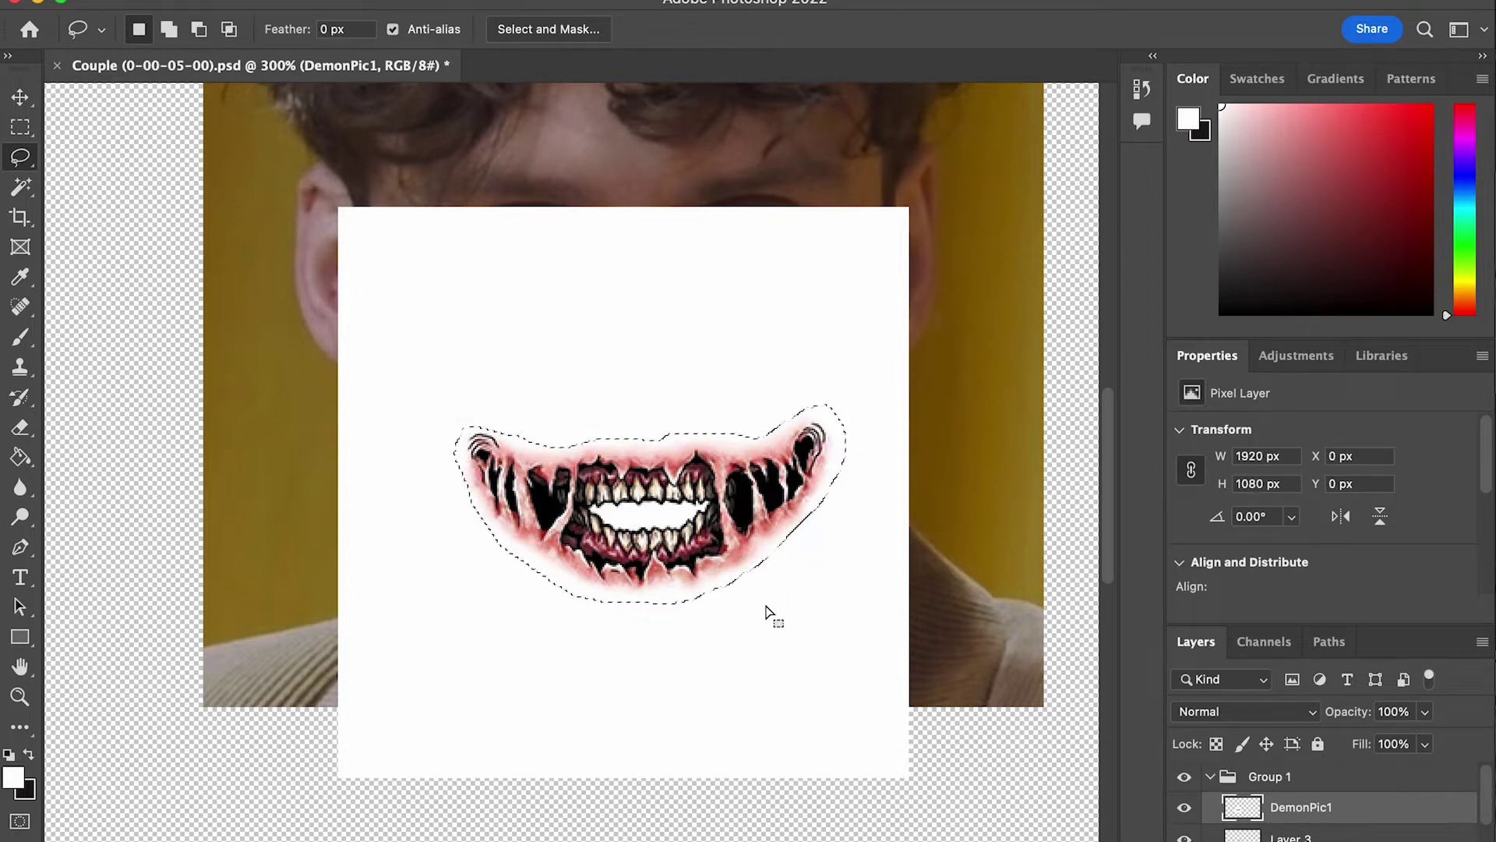
{"action": "key", "text": "Delete"}
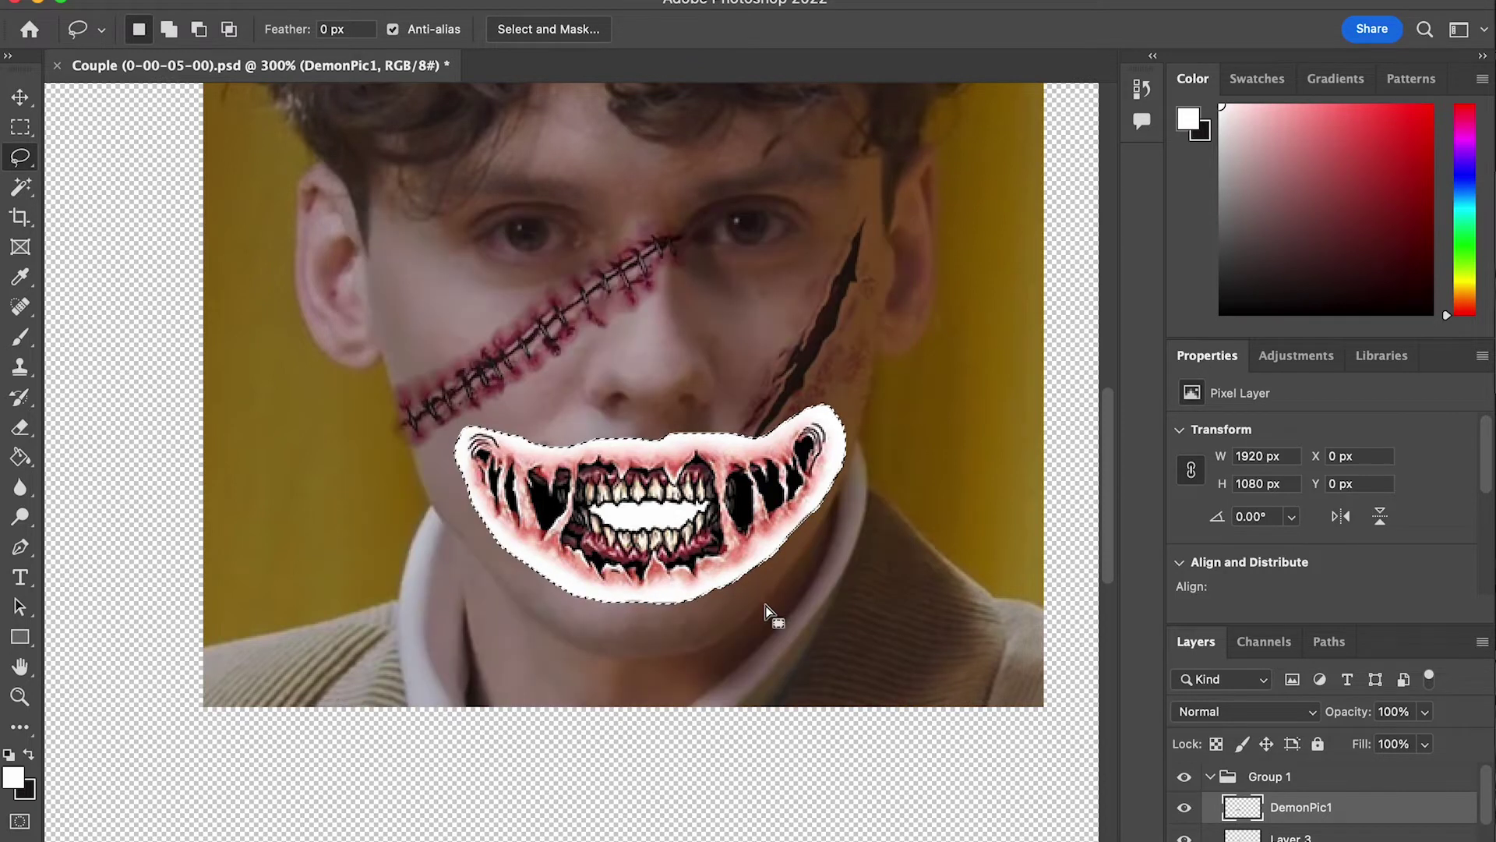
{"action": "key", "text": "super+d"}
Step: Set the DemonPic1 layer to Multiply, and add a new layer named color directly above Layer 1
{"action": "left_click", "coordinate": [1280, 708]}
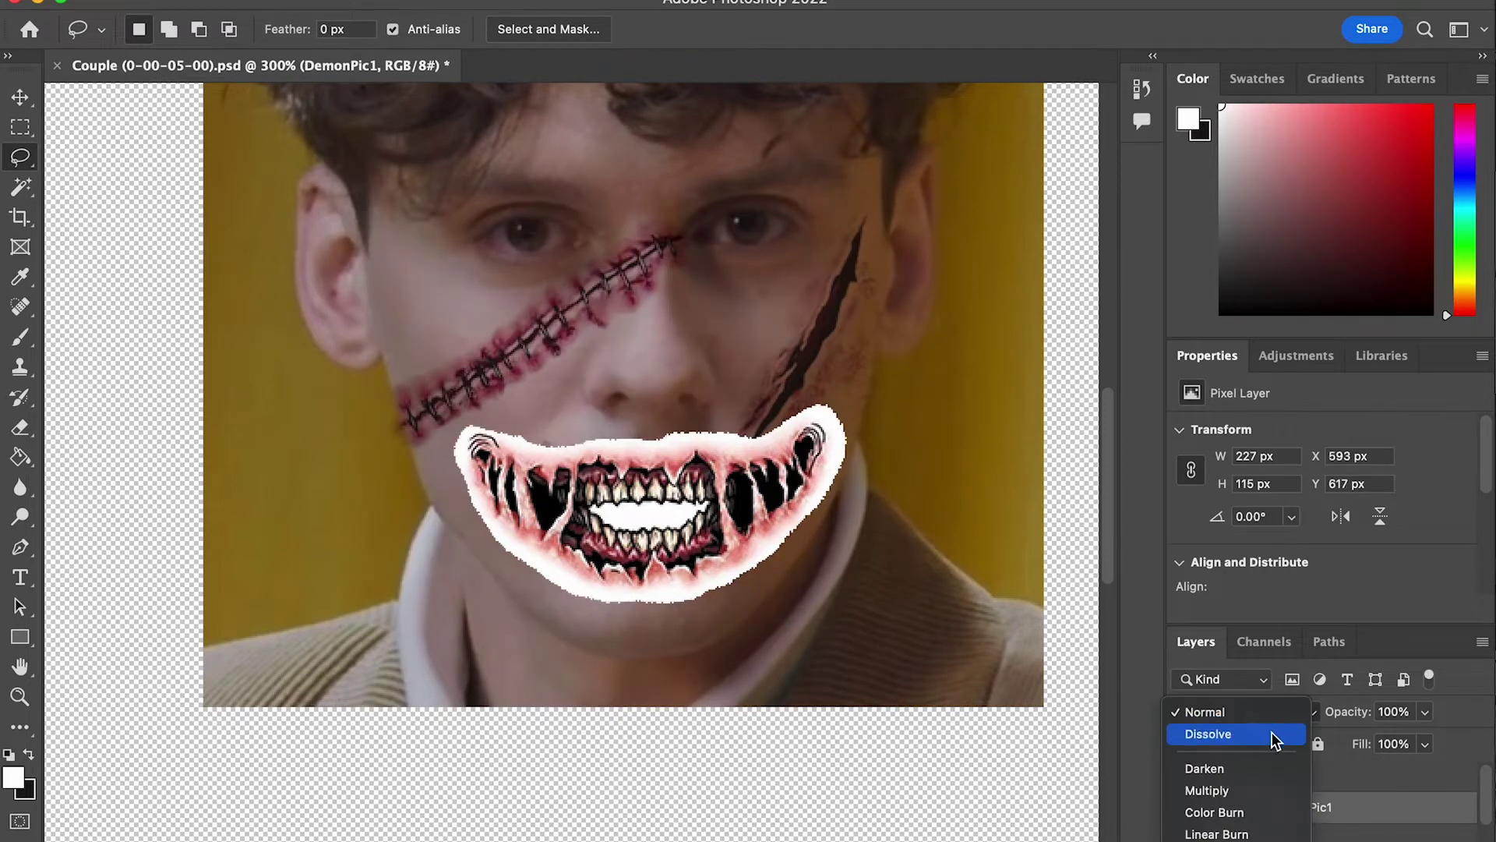
{"action": "left_click", "coordinate": [1256, 792]}
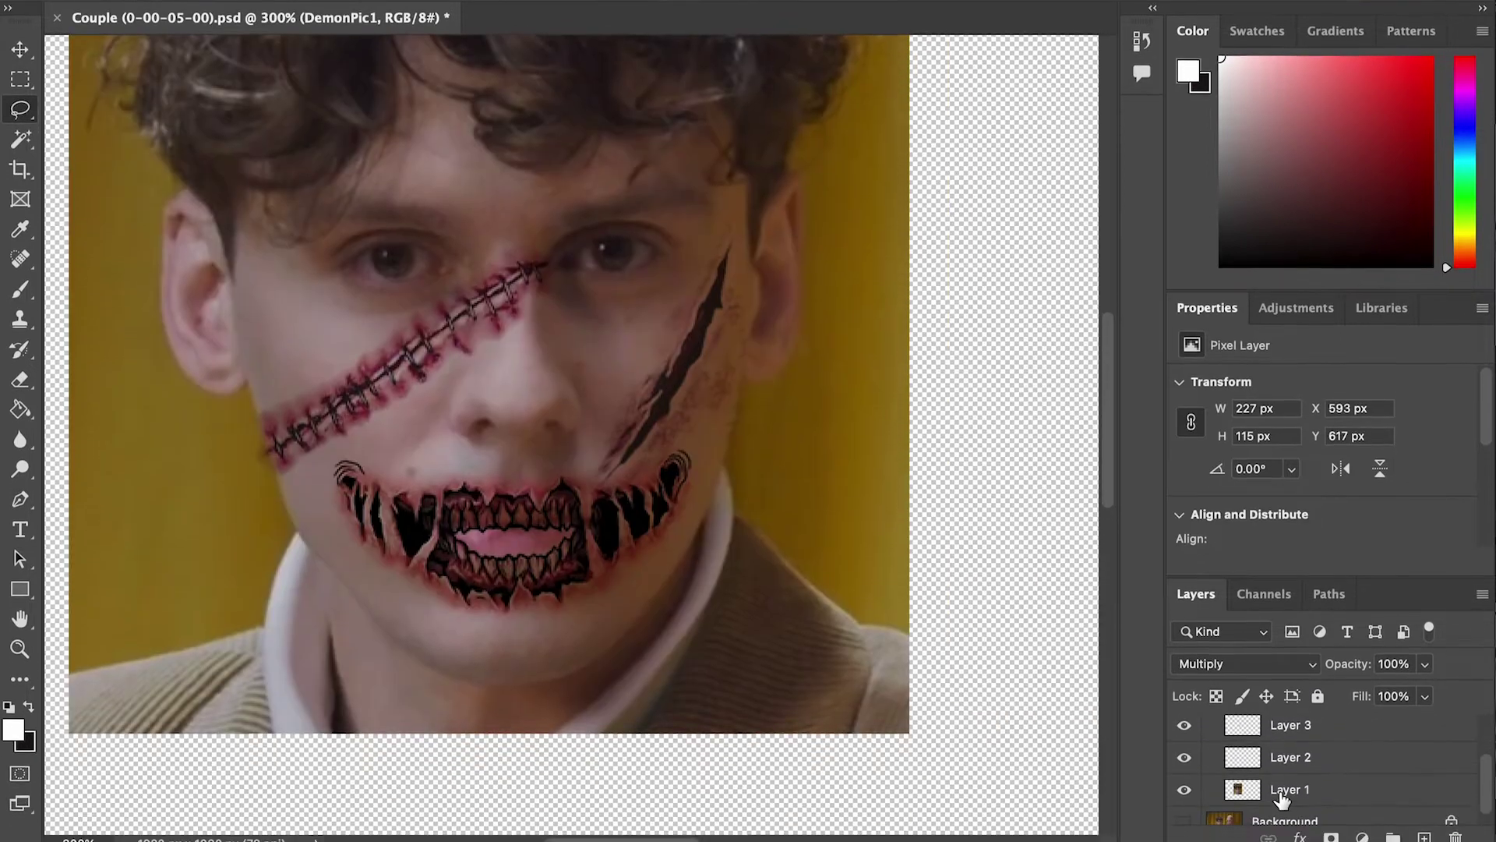
{"action": "left_click", "coordinate": [1196, 837]}
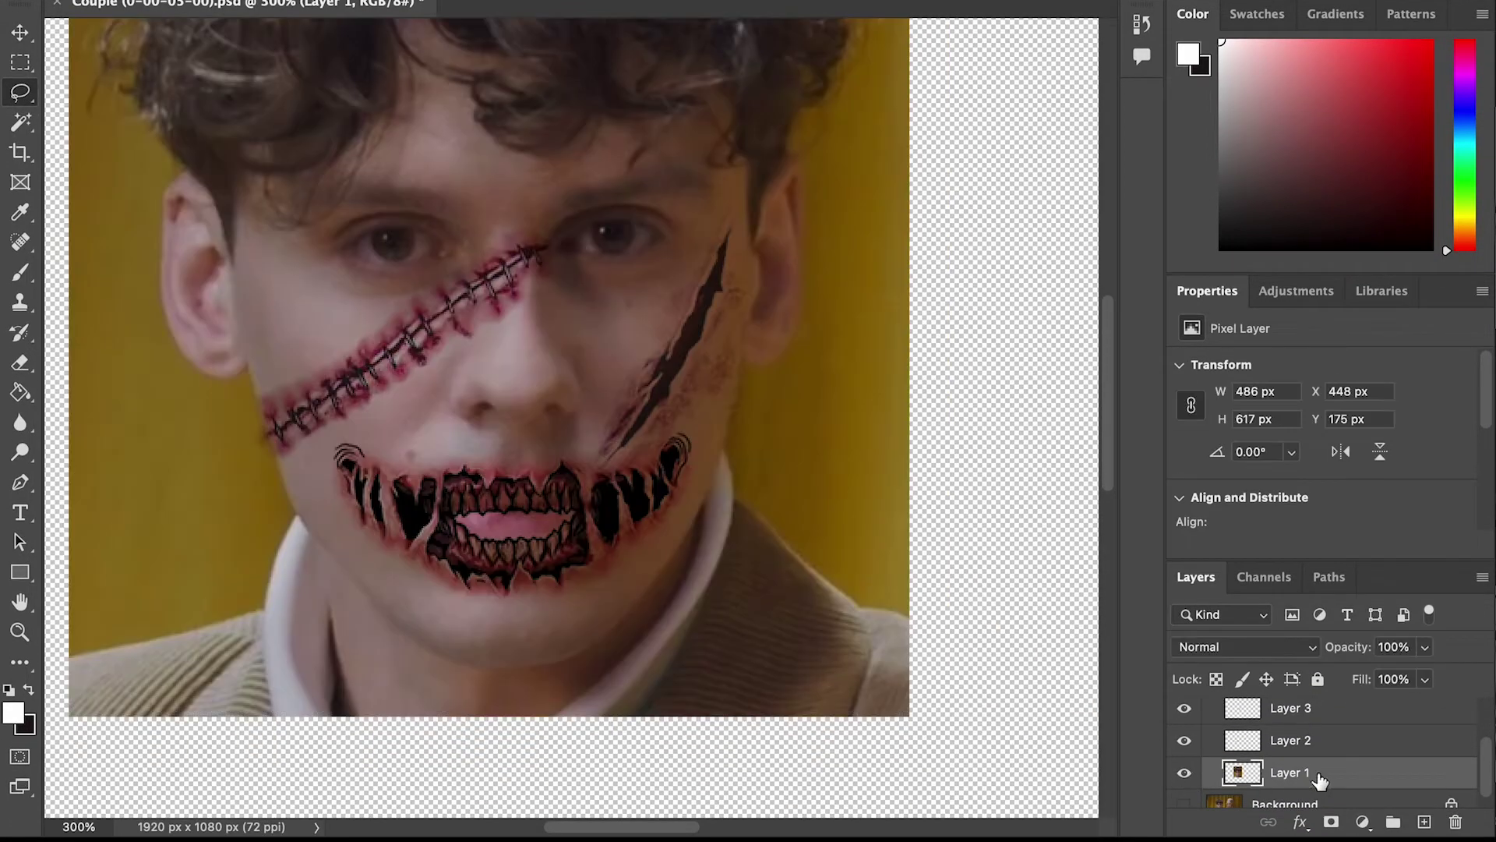
{"action": "left_click", "coordinate": [1425, 821]}
{"action": "scroll", "coordinate": [1255, 771], "scroll_direction": "down", "scroll_amount": 1}
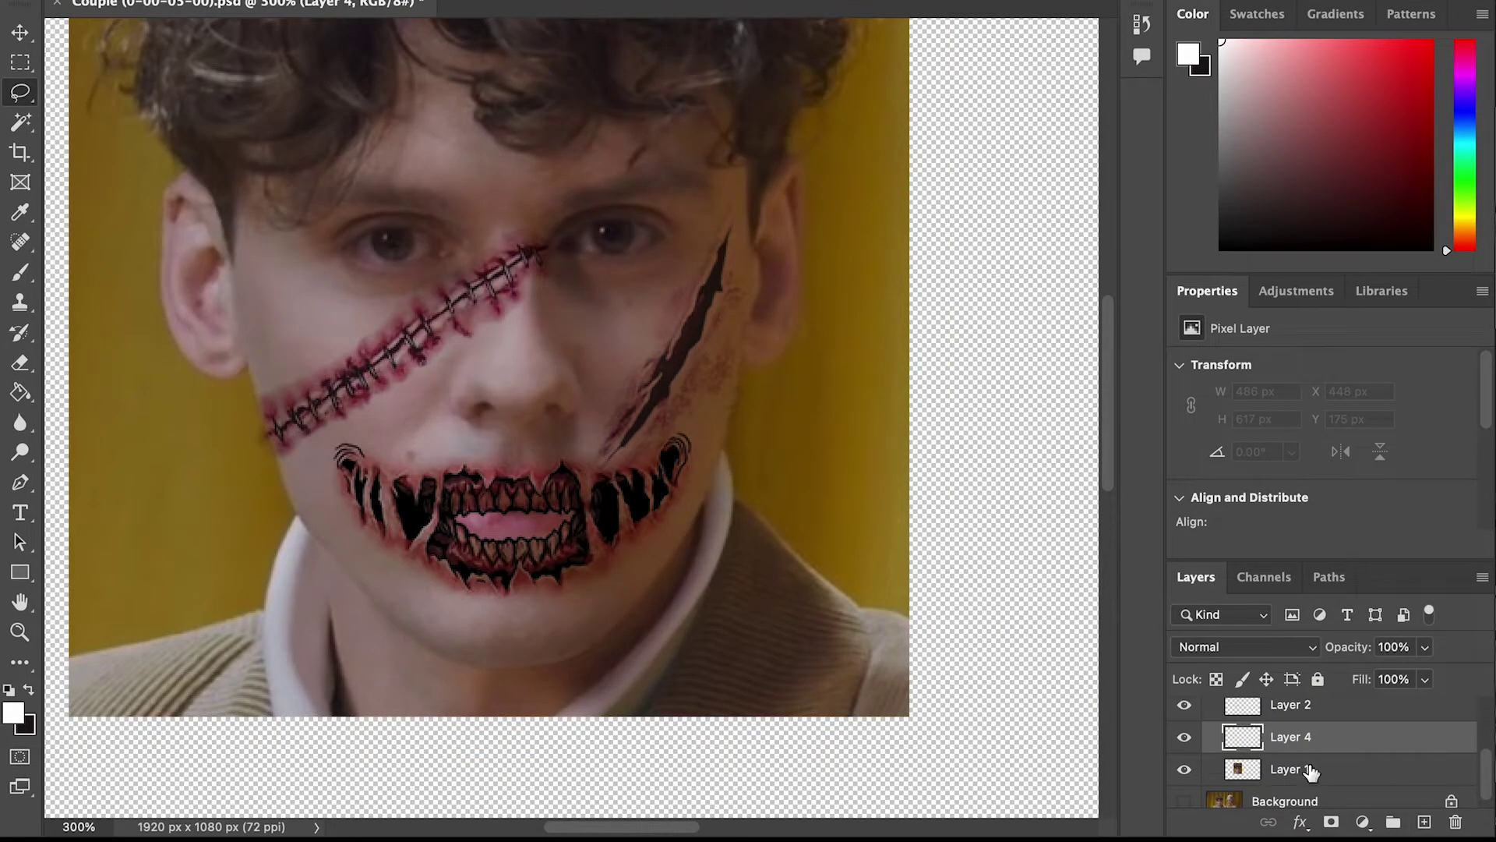
{"action": "type", "text": "color"}
{"action": "key", "text": "Return"}
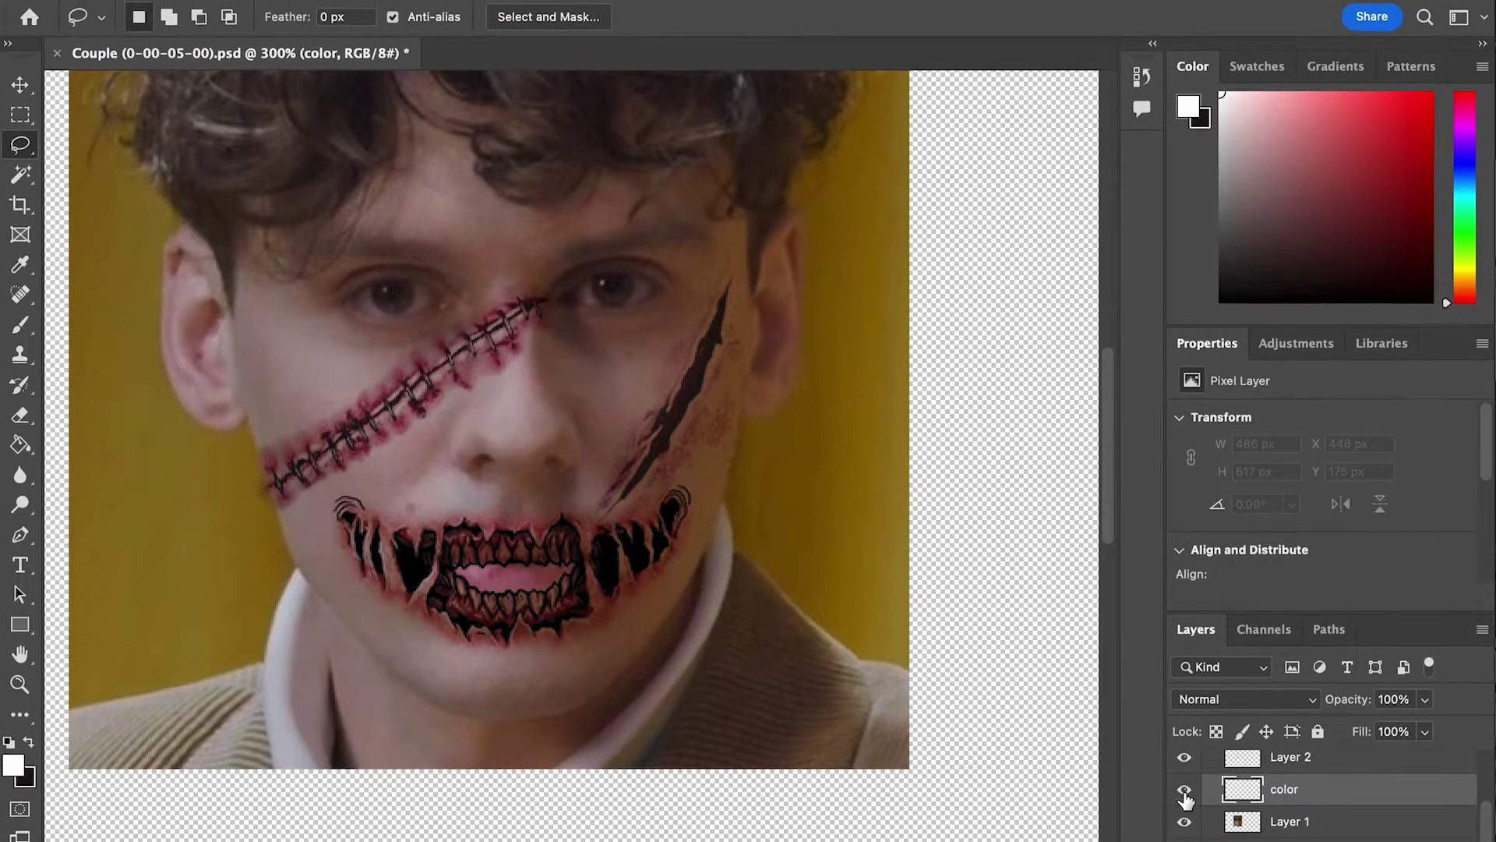
Step: Brush dark red #441613, sampled from the demon mouth, over the teeth and mouth interior on the color layer
{"action": "left_click", "coordinate": [16, 778]}
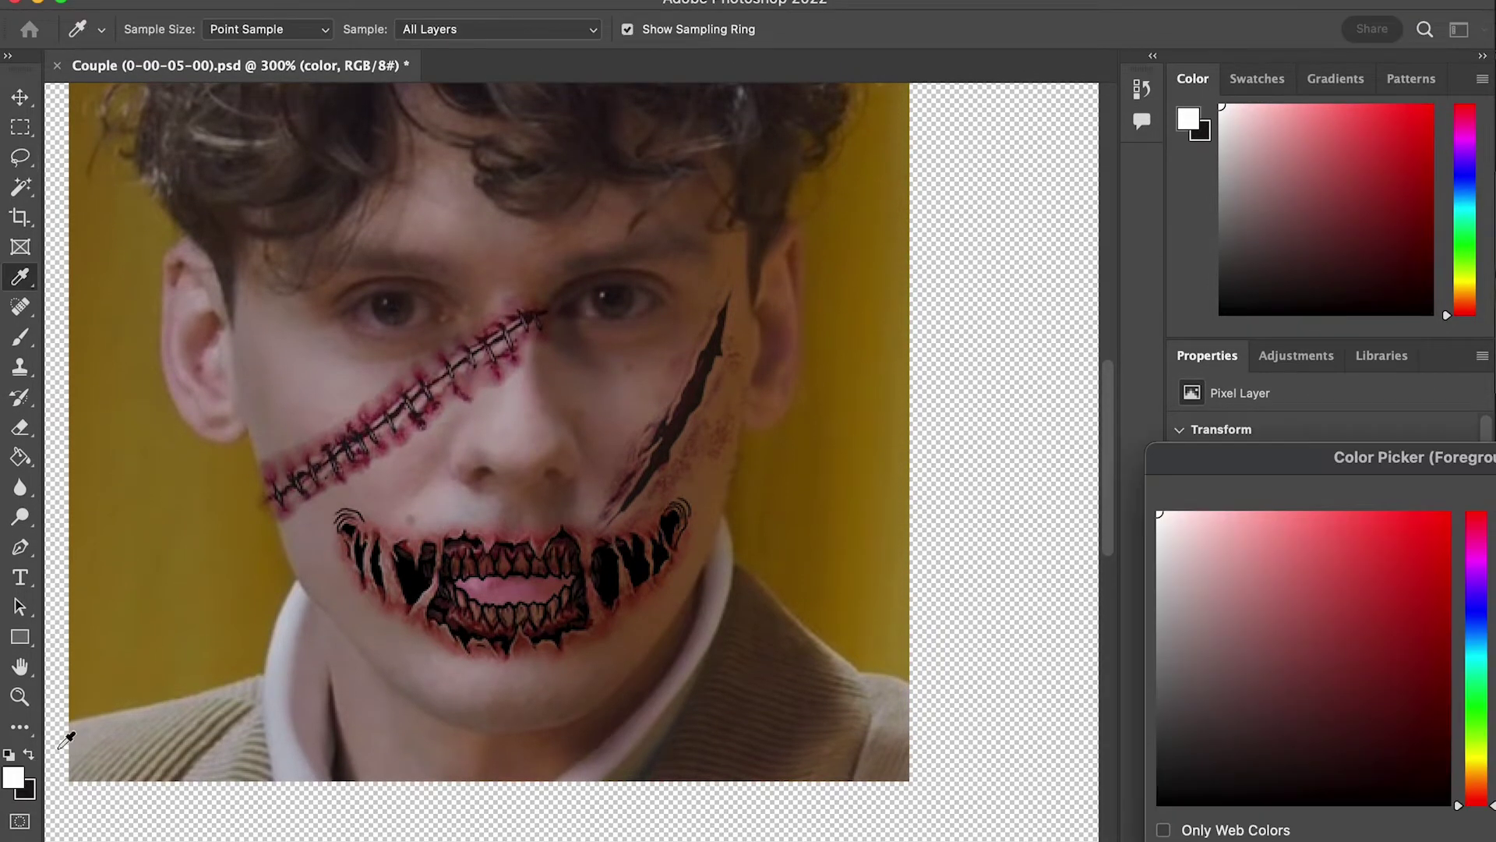
{"action": "left_click", "coordinate": [458, 622]}
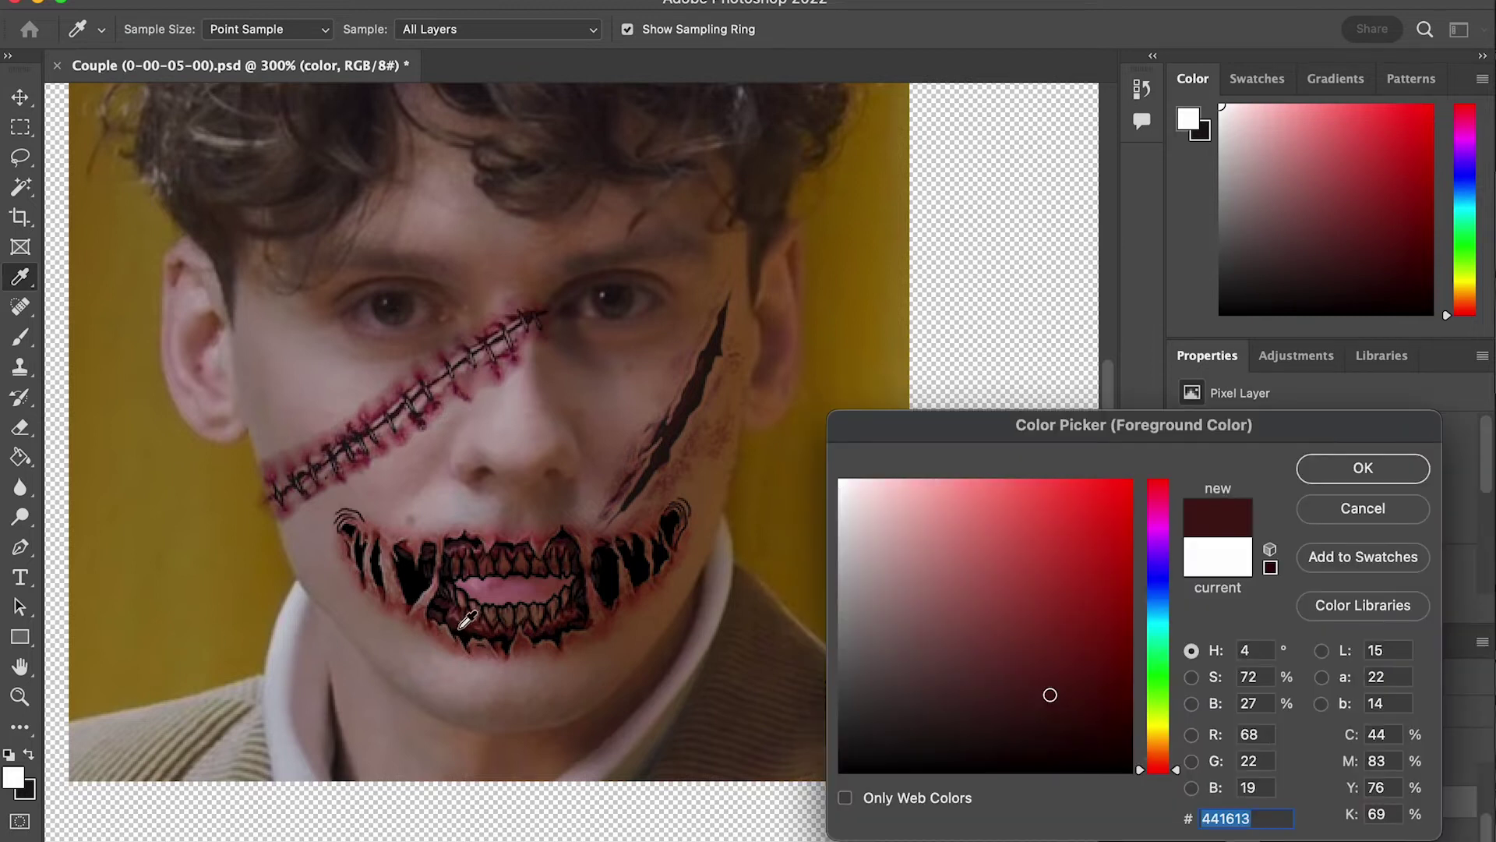
{"action": "left_click", "coordinate": [1329, 471]}
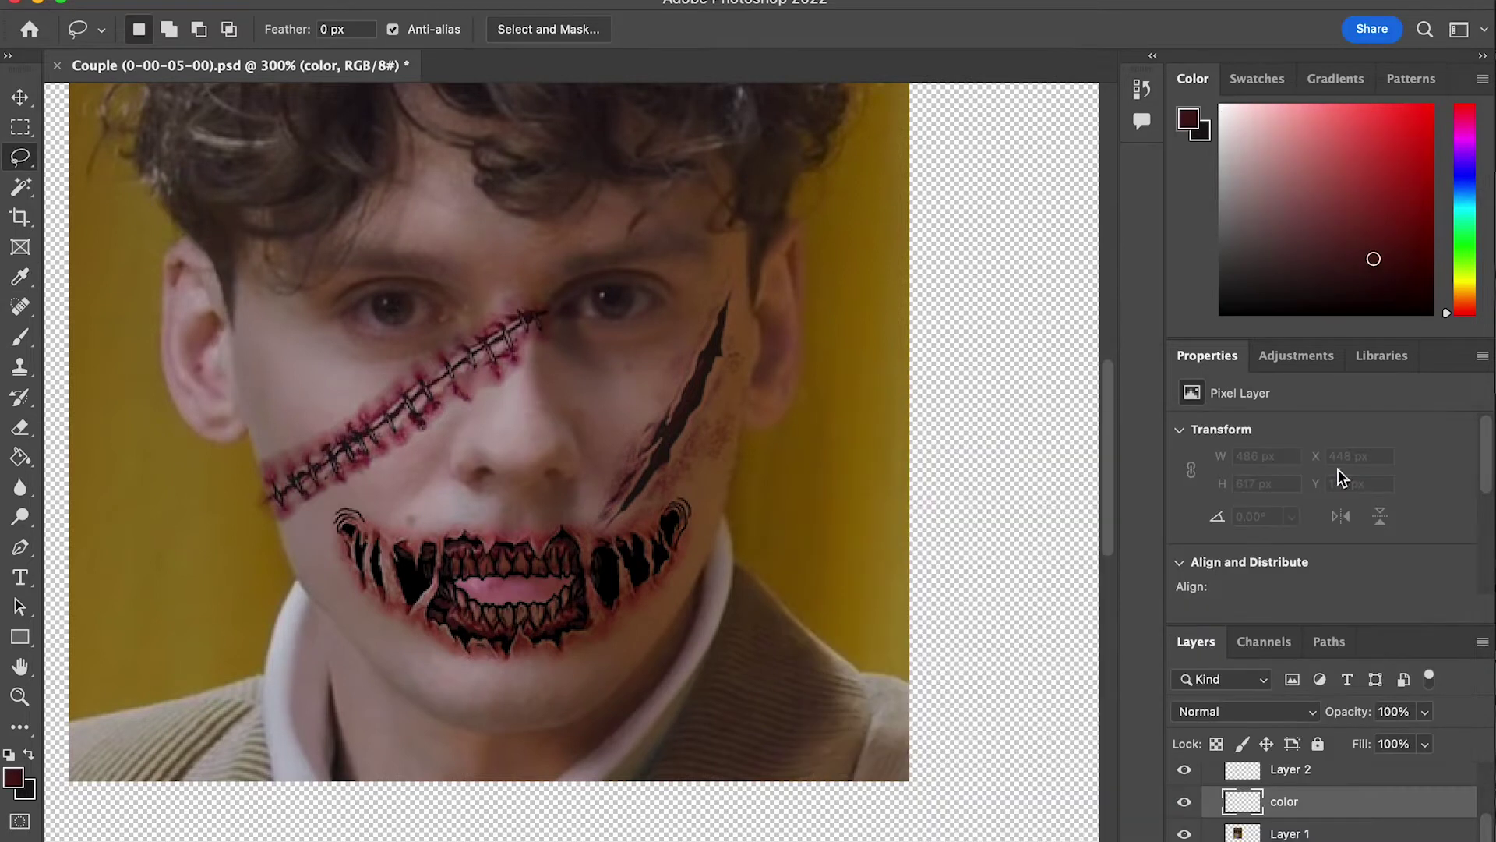
{"action": "key", "text": "b"}
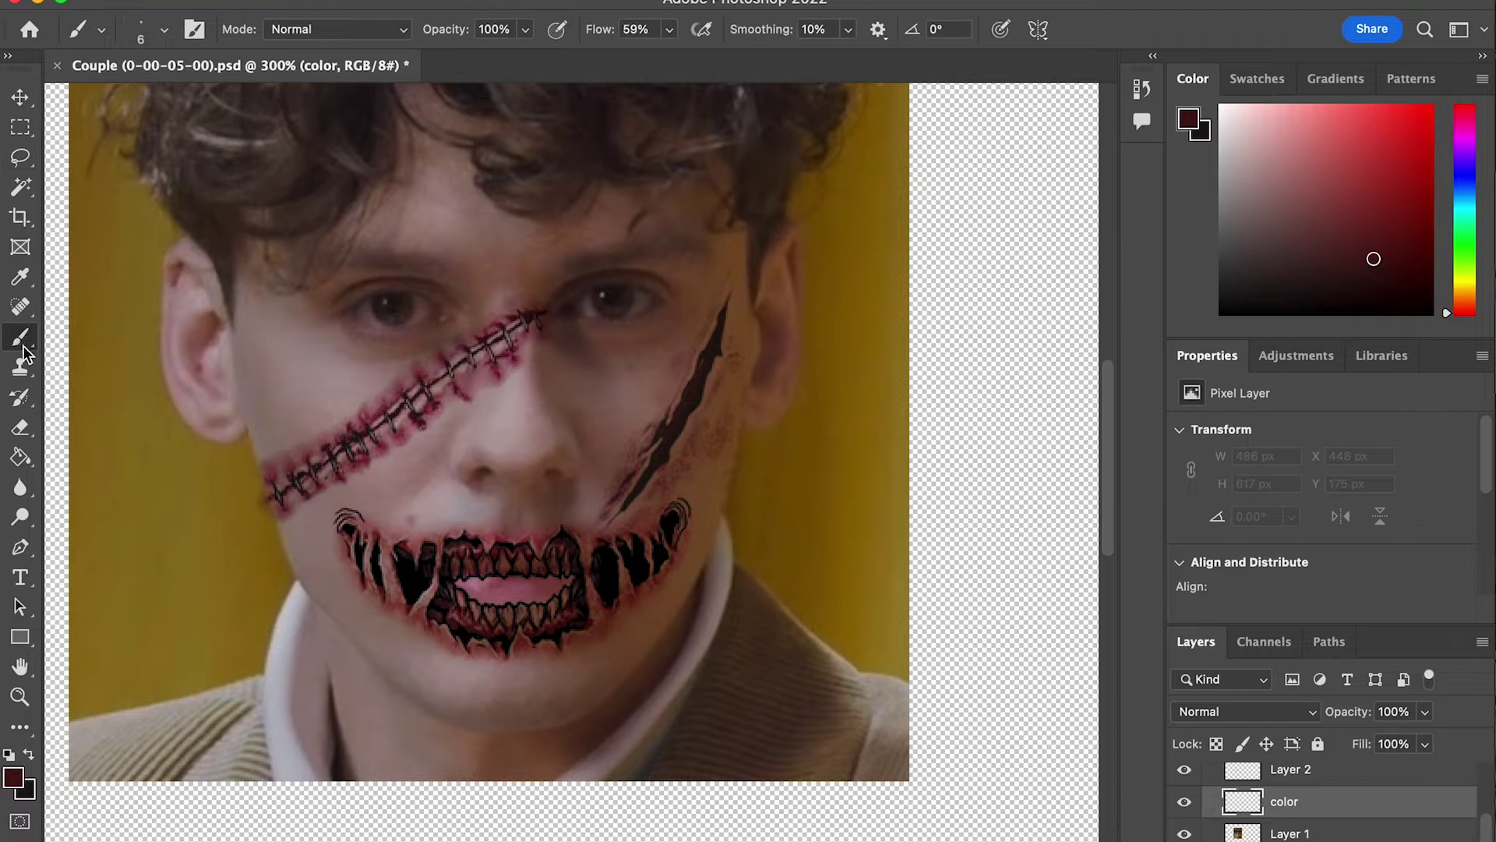
{"action": "key", "text": "bracketright"}
{"action": "mouse_move", "coordinate": [468, 591]}
{"action": "left_mouse_down"}
{"action": "mouse_move", "coordinate": [542, 586]}
{"action": "mouse_move", "coordinate": [418, 581]}
{"action": "mouse_move", "coordinate": [498, 601]}
{"action": "mouse_move", "coordinate": [395, 563]}
{"action": "left_mouse_up"}
{"action": "key", "text": "bracketleft"}
{"action": "key", "text": "bracketleft"}
{"action": "key", "text": "bracketleft"}
{"action": "left_click_drag", "start_coordinate": [605, 577], "coordinate": [616, 563]}
{"action": "key", "text": "bracketright"}
Step: Set the color layer to Multiply and brush the dark red over the stitched scar and the slash on the other cheek
{"action": "left_click", "coordinate": [1216, 710]}
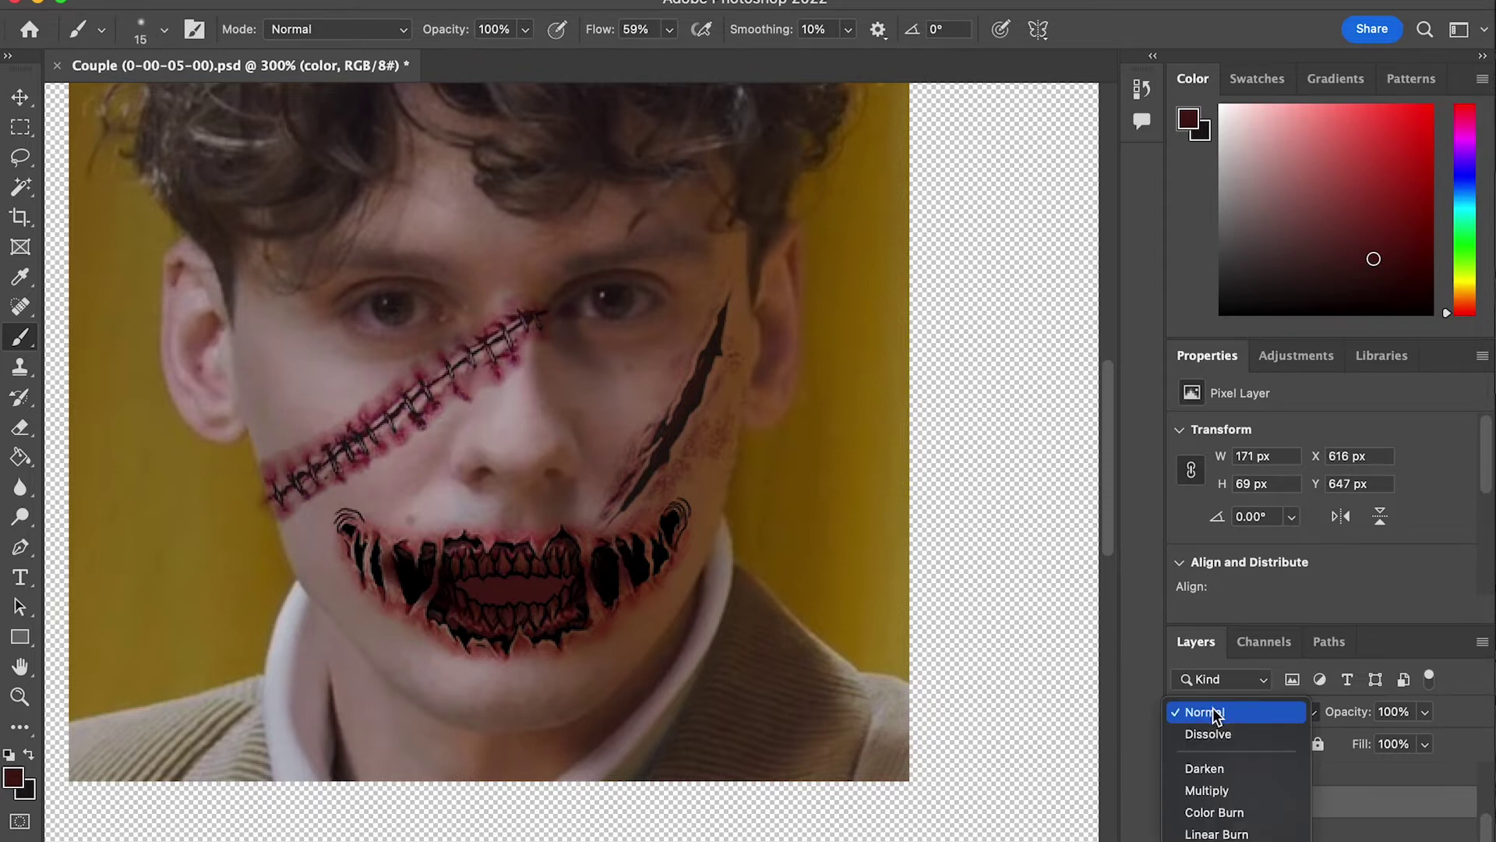
{"action": "left_click", "coordinate": [1222, 792]}
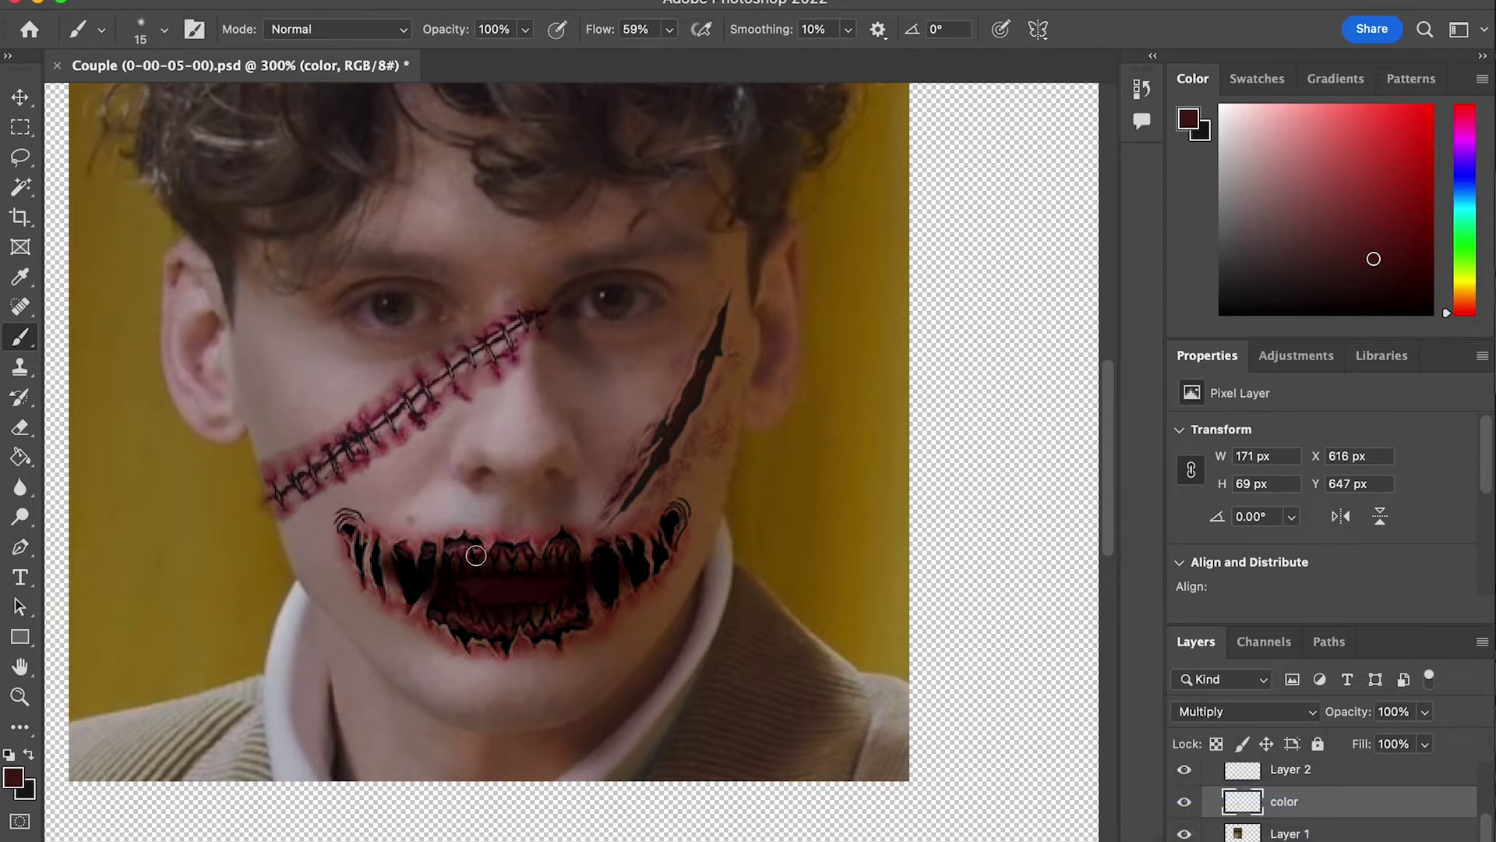
{"action": "key", "text": "bracketright"}
{"action": "key", "text": "bracketright"}
{"action": "key", "text": "bracketright"}
{"action": "left_click_drag", "start_coordinate": [323, 462], "coordinate": [461, 368]}
{"action": "left_click_drag", "start_coordinate": [512, 325], "coordinate": [476, 353]}
{"action": "key", "text": "bracketleft"}
{"action": "left_click_drag", "start_coordinate": [692, 404], "coordinate": [714, 346]}
Step: Rename the DemonPic1 layer to Mouth and move it out of Group 1 to the top of the layer stack
{"action": "scroll", "coordinate": [1247, 803], "scroll_direction": "up", "scroll_amount": 5}
{"action": "left_click", "coordinate": [1185, 807]}
{"action": "left_click", "coordinate": [1185, 807]}
{"action": "left_click", "coordinate": [1186, 810]}
{"action": "left_click", "coordinate": [1186, 810]}
{"action": "left_click", "coordinate": [1304, 809]}
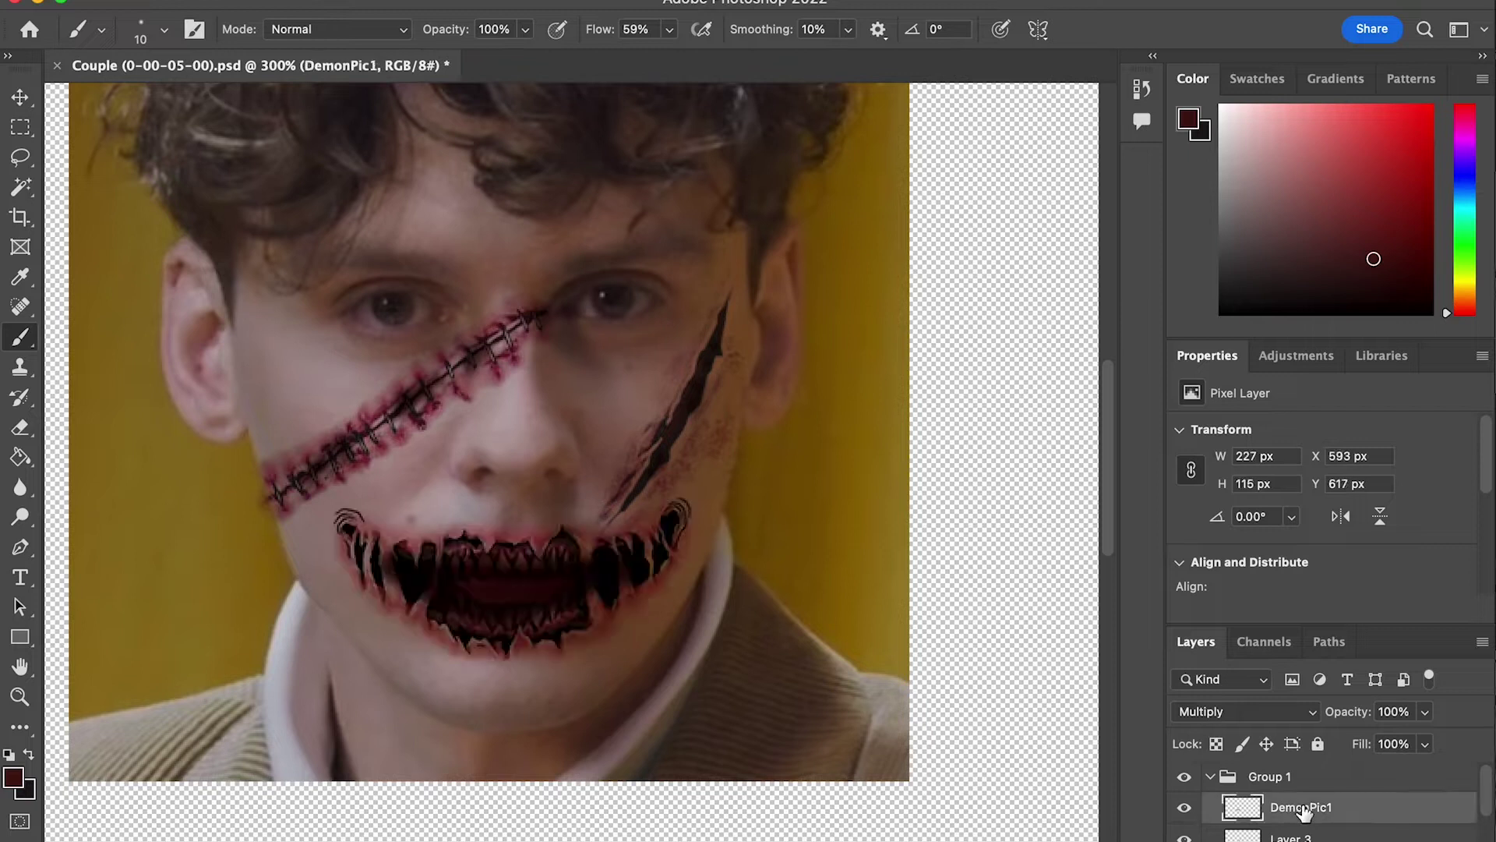
{"action": "type", "text": "Mouth"}
{"action": "key", "text": "Return"}
{"action": "left_click_drag", "start_coordinate": [1293, 811], "coordinate": [1247, 768]}
{"action": "left_click", "coordinate": [1208, 810]}
Step: Toggle Group 1's visibility to check its contents, and rename the group to Face
{"action": "left_click", "coordinate": [1185, 809]}
{"action": "left_click", "coordinate": [1185, 809]}
{"action": "left_click", "coordinate": [1184, 809]}
{"action": "left_click", "coordinate": [1185, 809]}
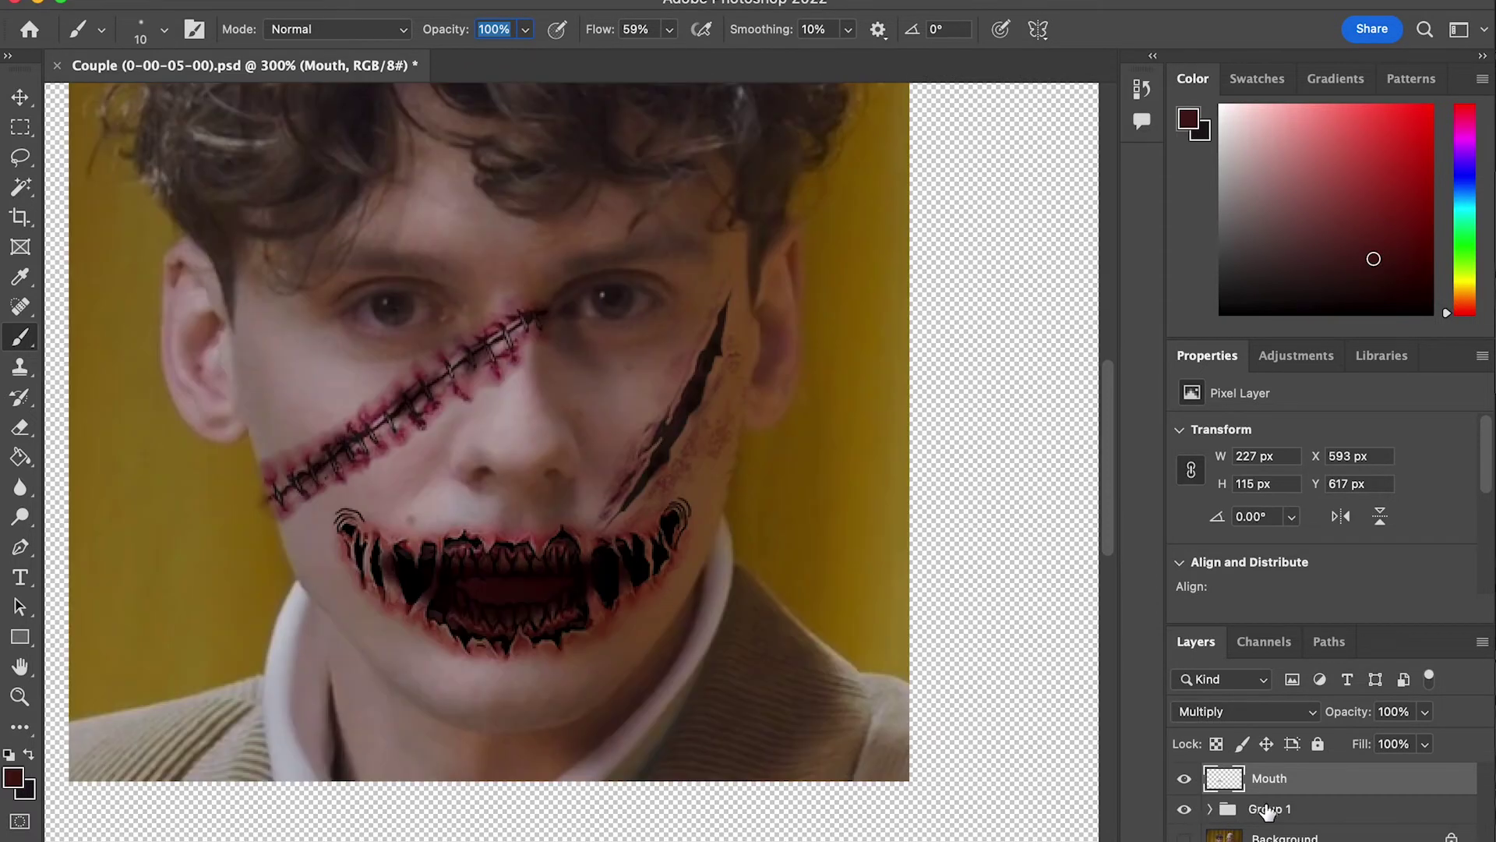
{"action": "double_click", "coordinate": [1267, 811]}
{"action": "type", "text": "Face"}
{"action": "key", "text": "Return"}
Step: Add a new layer named eyeball above Layer 3 inside the Face group
{"action": "key", "text": "super+equal"}
{"action": "left_click", "coordinate": [1210, 811]}
{"action": "left_click", "coordinate": [1286, 839]}
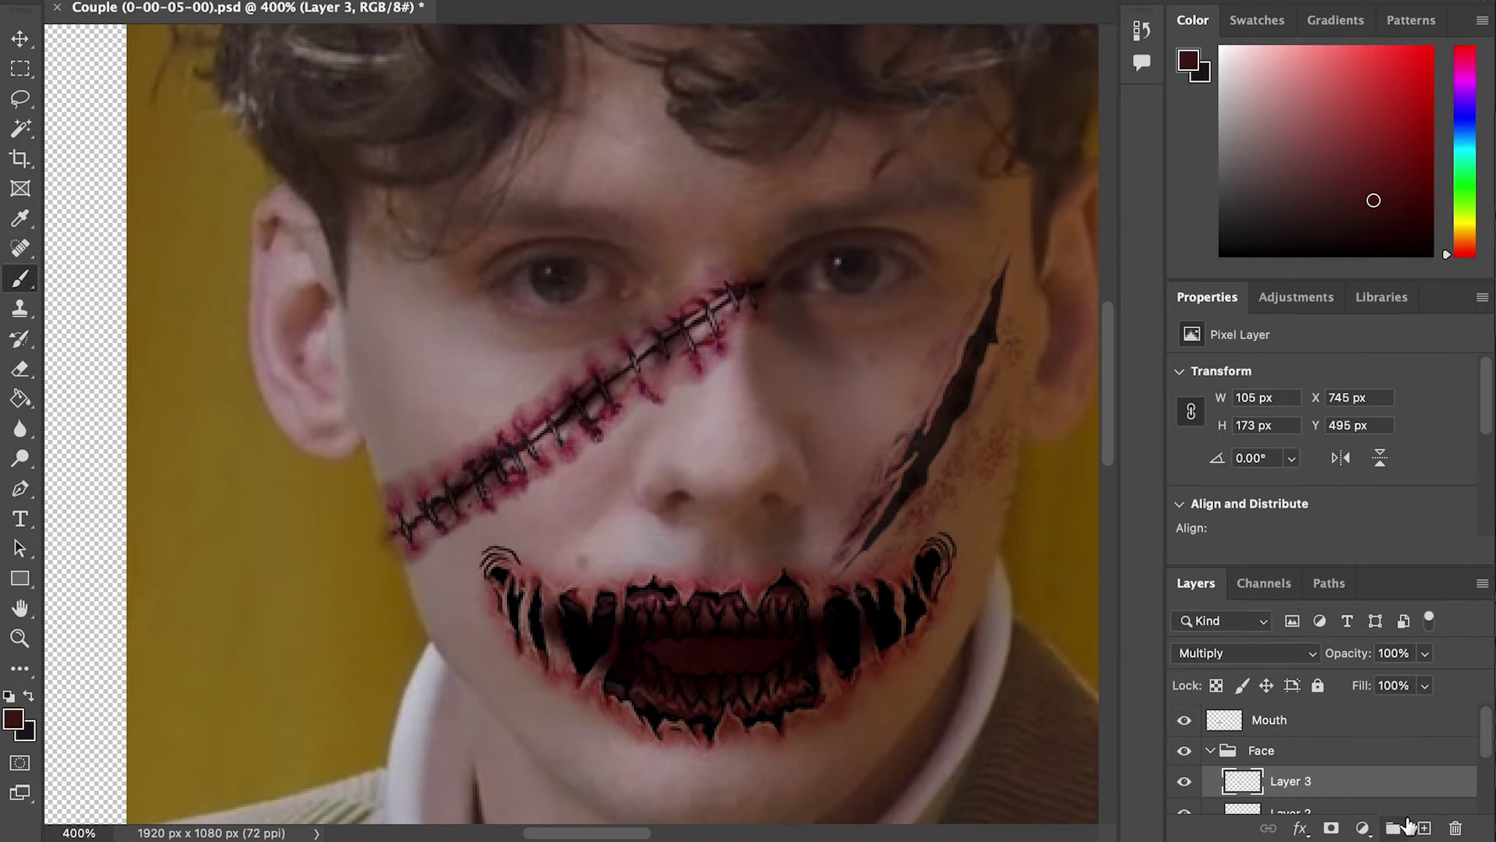
{"action": "left_click", "coordinate": [1423, 827]}
{"action": "type", "text": "eyeball"}
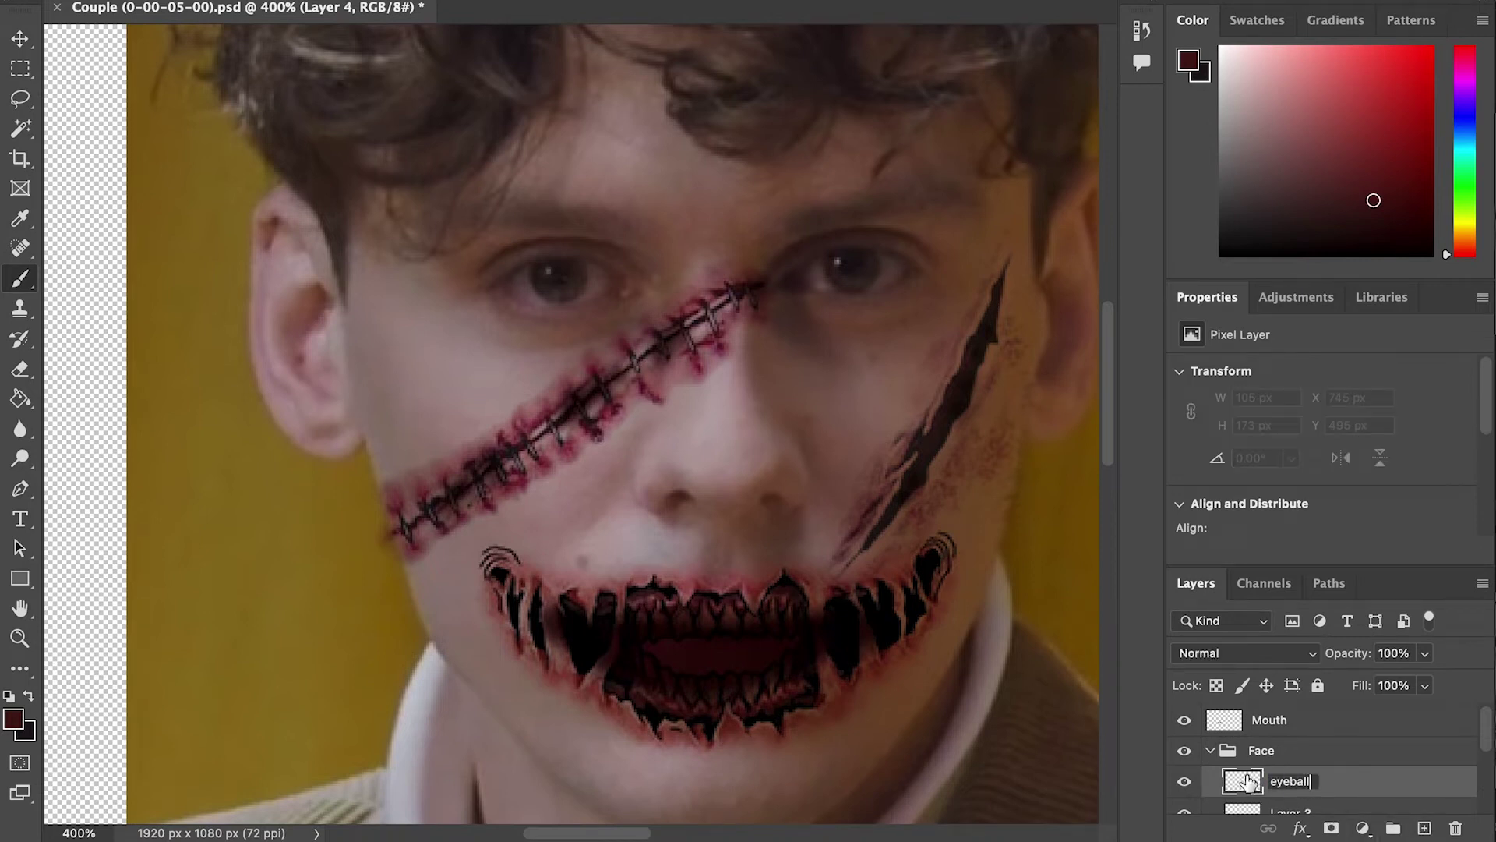
{"action": "key", "text": "Return"}
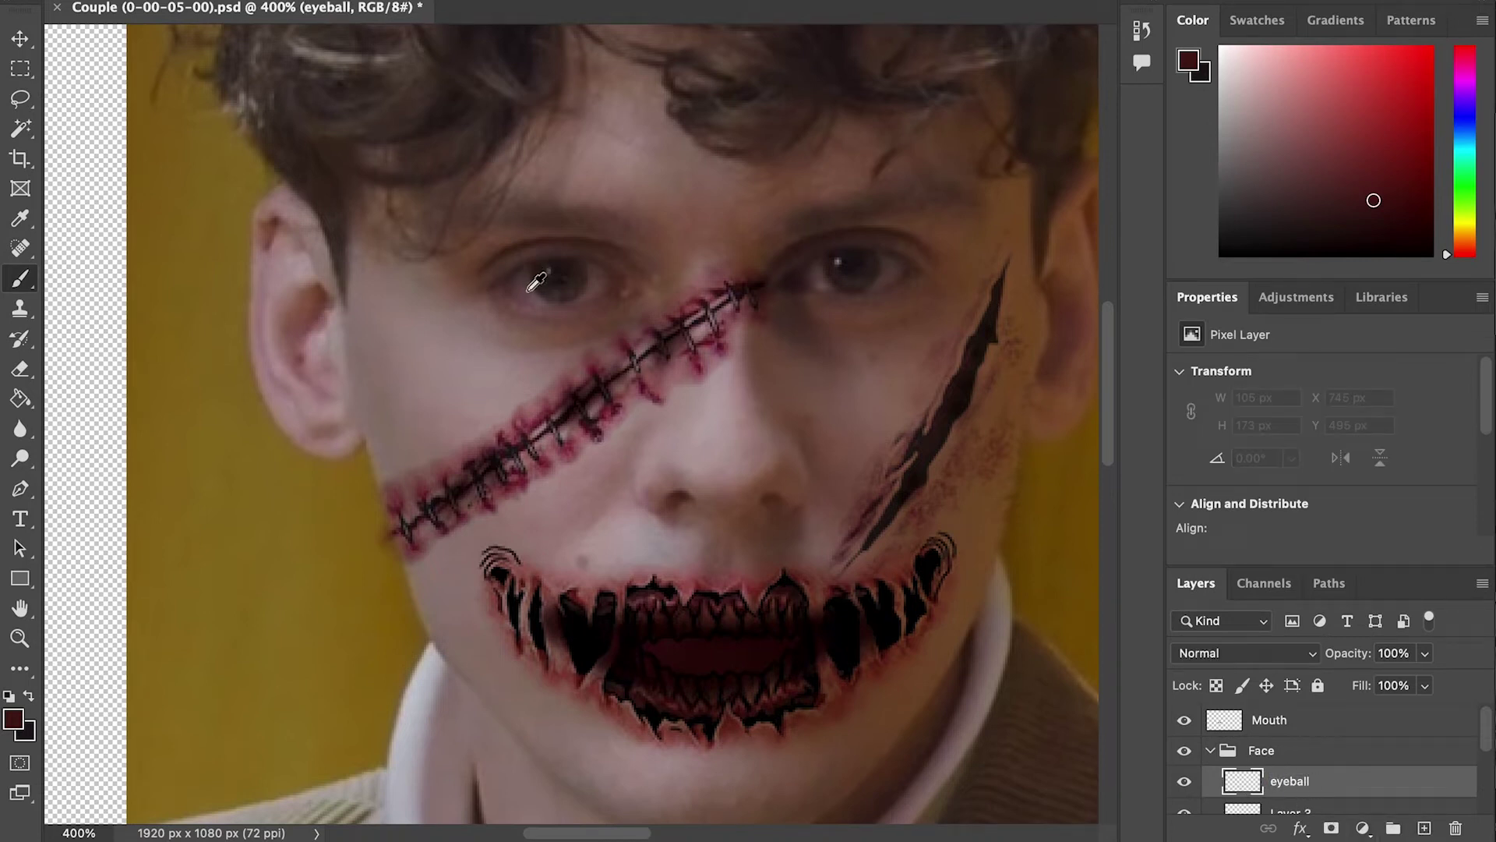
Step: Paint over both irises on the eyeball layer with pale tones sampled from the eyes, leaving the eyes blank and whitish
{"action": "left_click", "coordinate": [529, 287], "text": "alt"}
{"action": "mouse_move", "coordinate": [550, 285]}
{"action": "left_mouse_down"}
{"action": "mouse_move", "coordinate": [537, 282]}
{"action": "mouse_move", "coordinate": [573, 274]}
{"action": "mouse_move", "coordinate": [546, 290]}
{"action": "left_mouse_up"}
{"action": "left_click", "coordinate": [551, 287], "text": "alt"}
{"action": "left_click", "coordinate": [877, 263], "text": "alt"}
{"action": "left_click_drag", "start_coordinate": [852, 260], "coordinate": [835, 271]}
{"action": "left_click", "coordinate": [835, 278], "text": "alt"}
{"action": "left_click", "coordinate": [14, 719]}
{"action": "left_click_drag", "start_coordinate": [919, 598], "coordinate": [899, 541]}
{"action": "left_click", "coordinate": [1316, 407]}
{"action": "left_click_drag", "start_coordinate": [860, 270], "coordinate": [880, 273]}
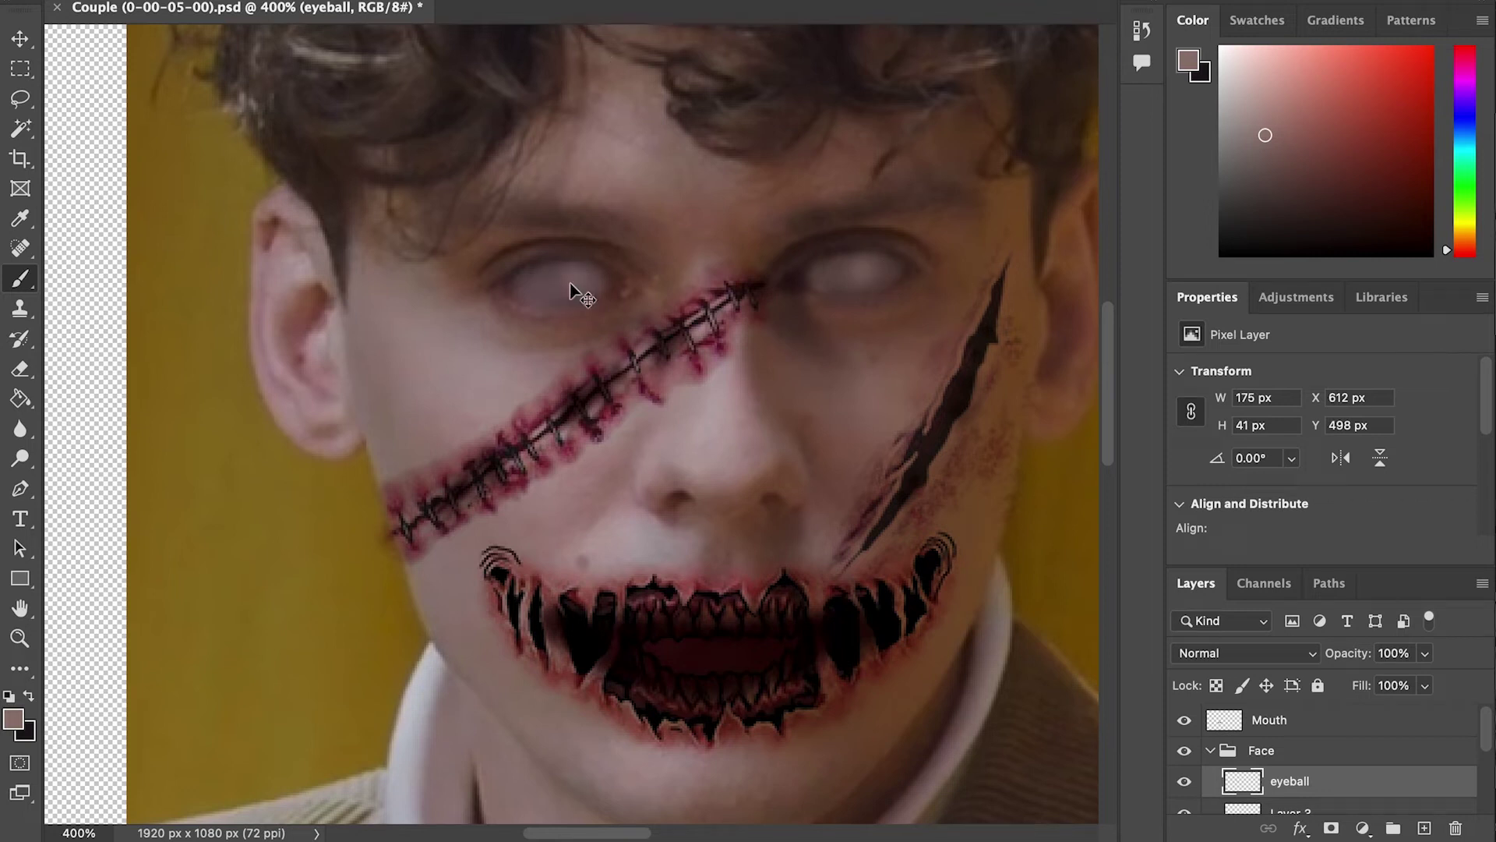
Step: Collapse the Face group and add a new layer named Pupil above the Mouth layer
{"action": "left_click", "coordinate": [1210, 751]}
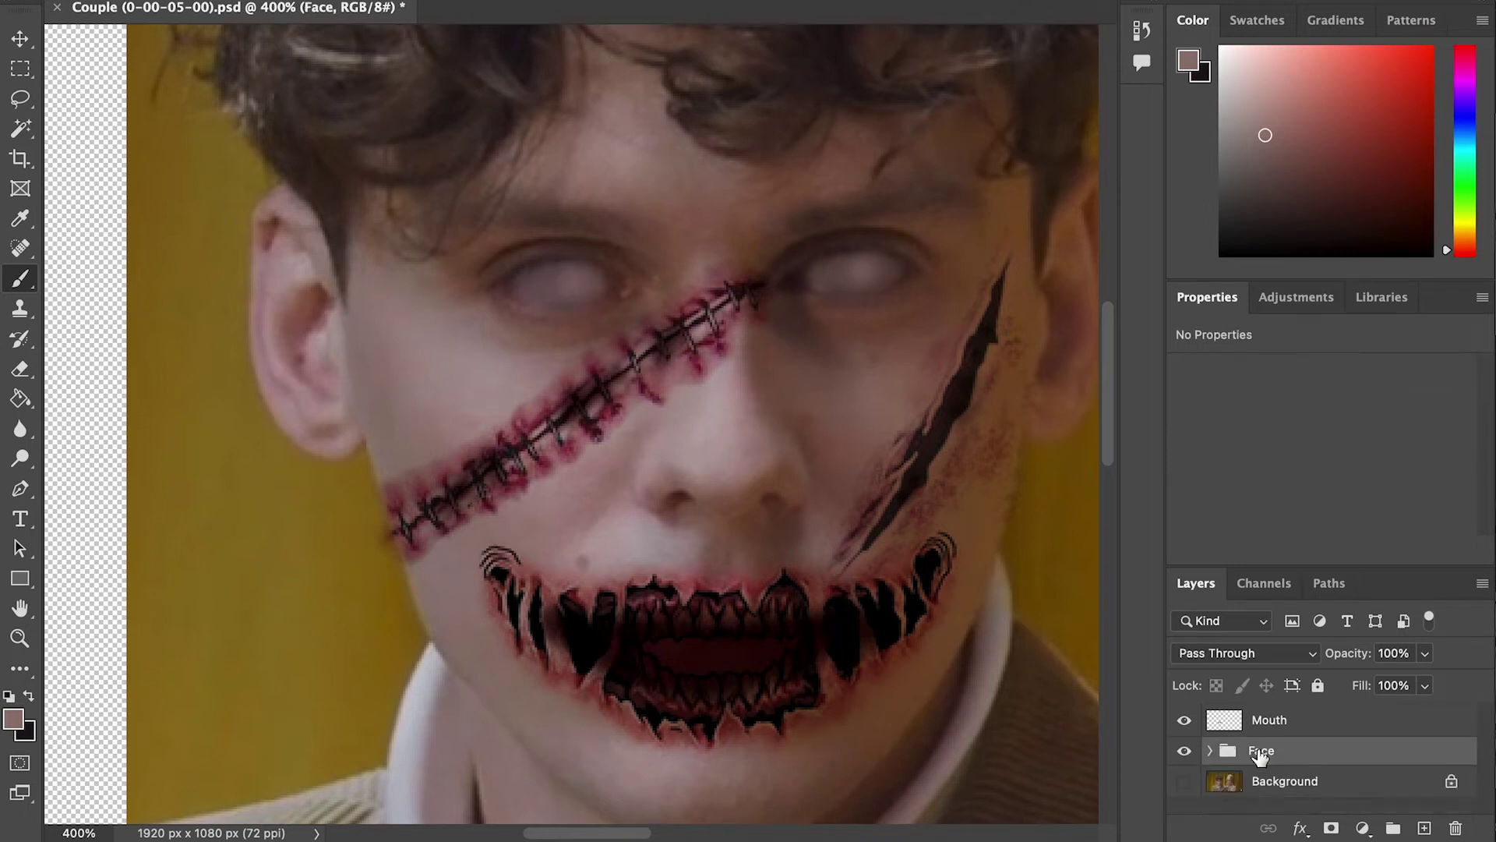
{"action": "left_click", "coordinate": [1271, 723]}
{"action": "left_click", "coordinate": [1424, 827]}
{"action": "type", "text": "Pupil"}
{"action": "key", "text": "Return"}
Step: Dab a small dark pupil in the centre of each eye and choose a muted mauve as the foreground color
{"action": "left_click", "coordinate": [567, 285]}
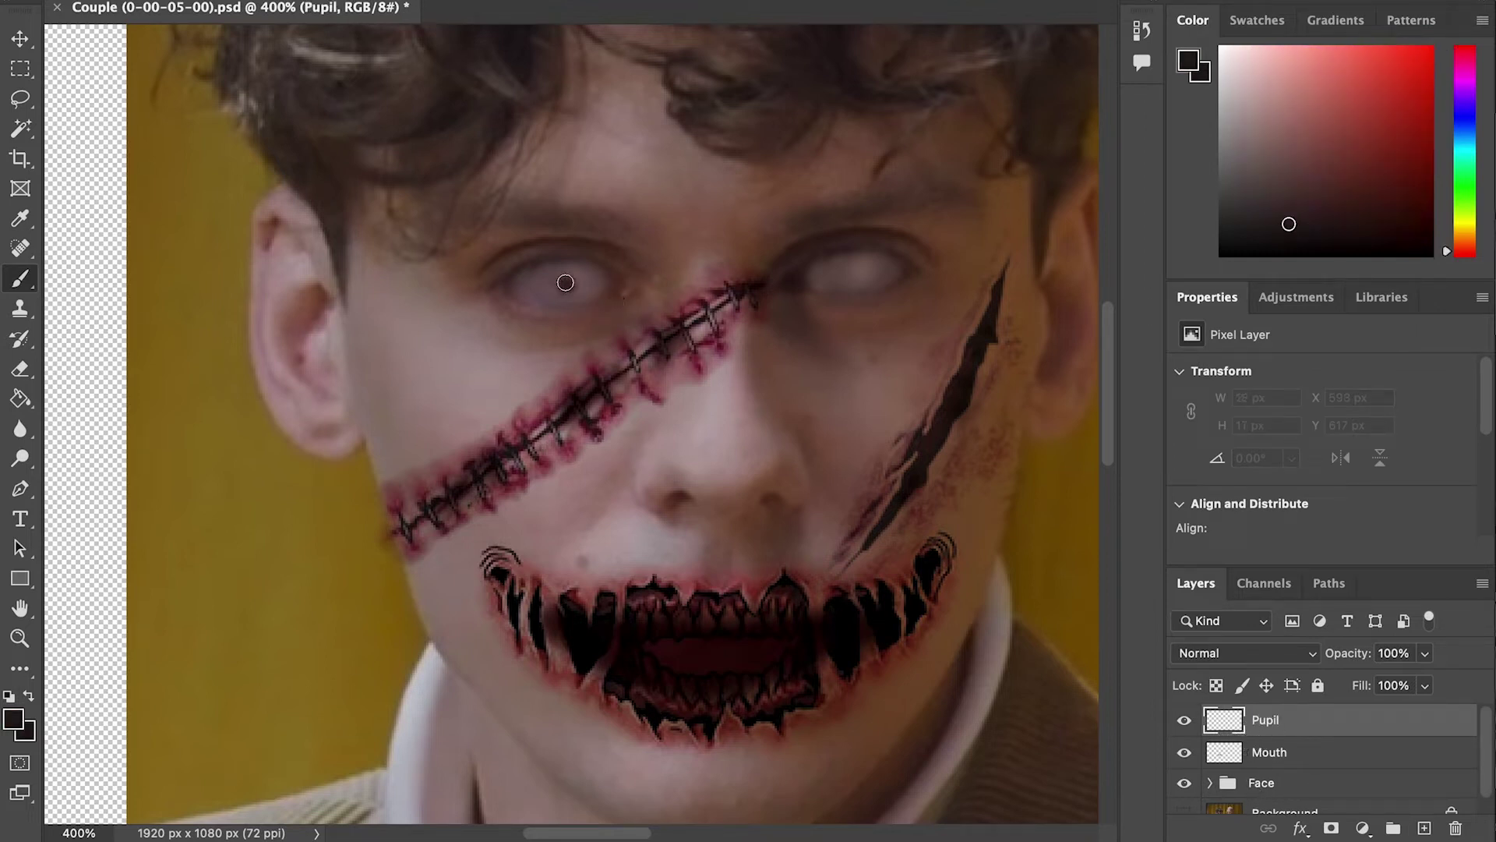
{"action": "left_click", "coordinate": [860, 275]}
{"action": "left_click", "coordinate": [13, 718]}
{"action": "left_click_drag", "start_coordinate": [902, 585], "coordinate": [886, 524]}
{"action": "left_click", "coordinate": [1359, 407]}
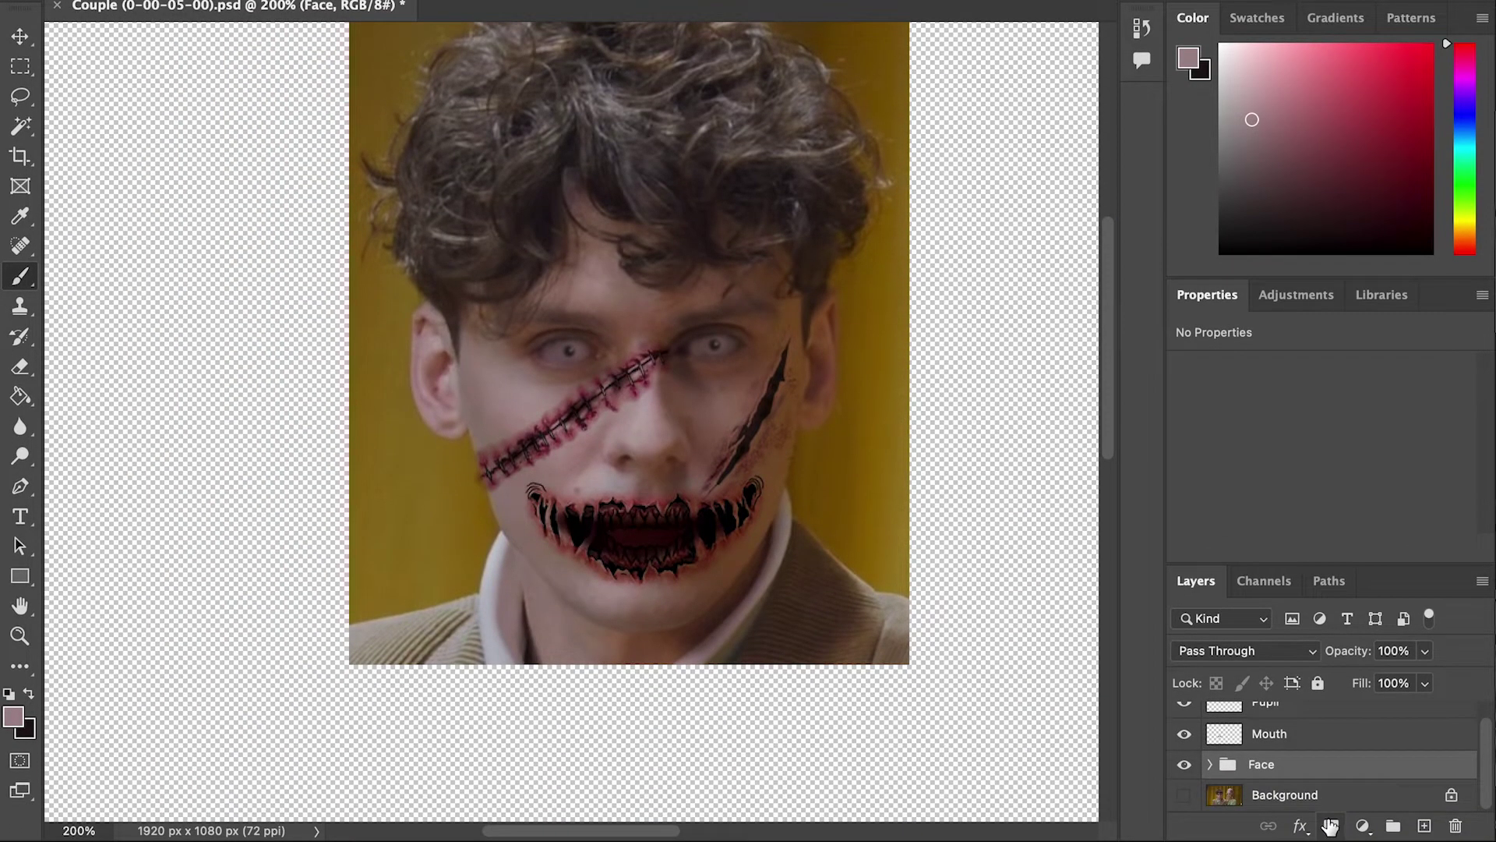
Step: Add a layer mask to the Face group and paint away the background, clothing and outer hair around the face with soft black
{"action": "left_click", "coordinate": [1331, 826]}
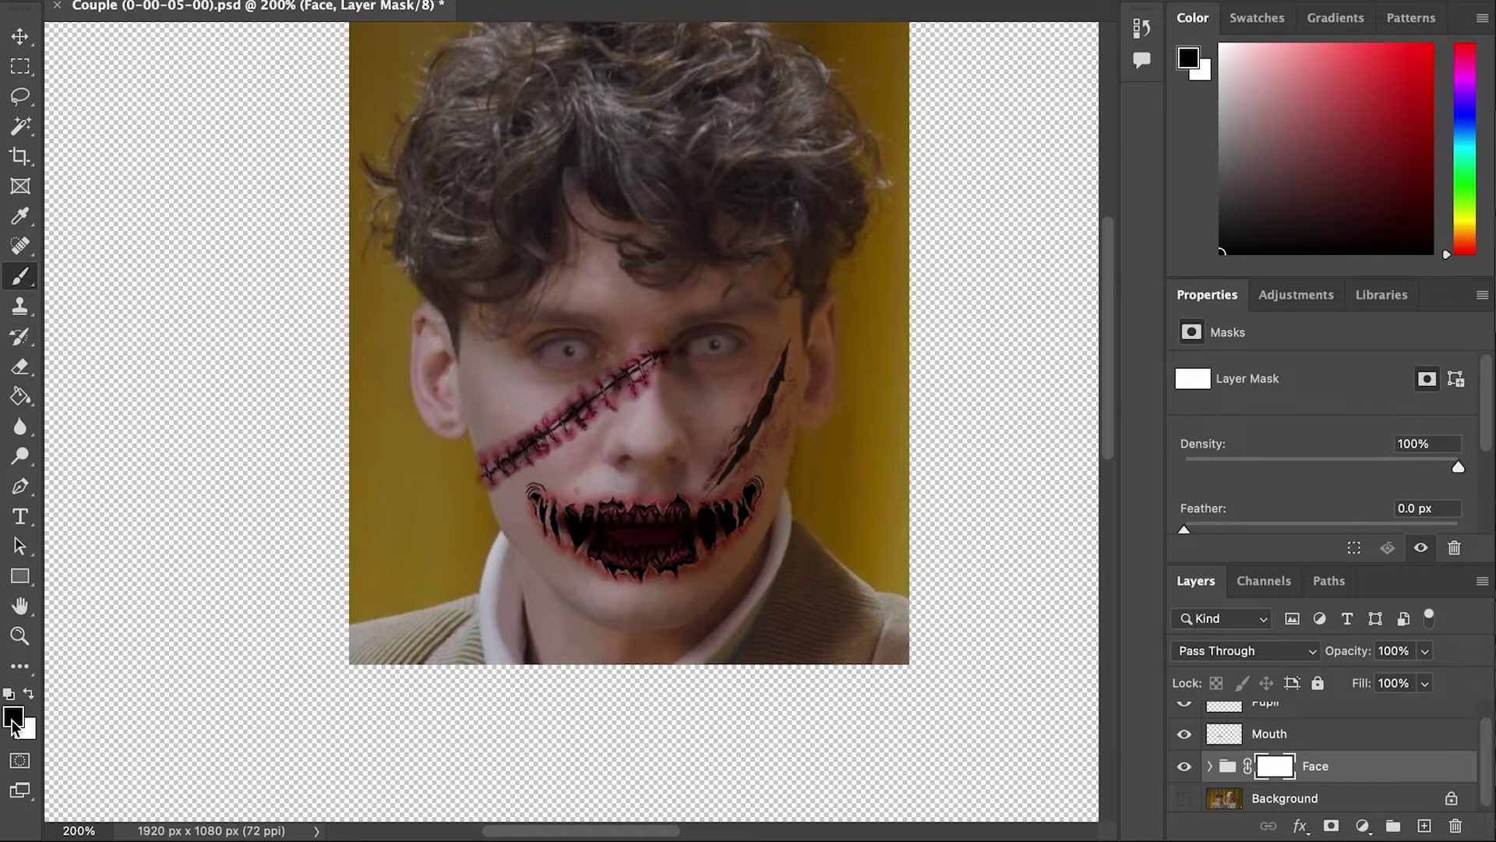
{"action": "mouse_move", "coordinate": [421, 202]}
{"action": "left_mouse_down"}
{"action": "mouse_move", "coordinate": [351, 296]}
{"action": "mouse_move", "coordinate": [273, 477]}
{"action": "mouse_move", "coordinate": [333, 538]}
{"action": "mouse_move", "coordinate": [303, 499]}
{"action": "mouse_move", "coordinate": [377, 551]}
{"action": "mouse_move", "coordinate": [792, 741]}
{"action": "mouse_move", "coordinate": [888, 600]}
{"action": "left_mouse_up"}
{"action": "mouse_move", "coordinate": [499, 592]}
{"action": "left_mouse_down"}
{"action": "mouse_move", "coordinate": [544, 685]}
{"action": "mouse_move", "coordinate": [576, 623]}
{"action": "mouse_move", "coordinate": [686, 631]}
{"action": "mouse_move", "coordinate": [834, 593]}
{"action": "left_mouse_up"}
{"action": "scroll", "coordinate": [222, 234], "scroll_direction": "up", "scroll_amount": 5}
{"action": "mouse_move", "coordinate": [311, 234]}
{"action": "left_mouse_down"}
{"action": "mouse_move", "coordinate": [350, 211]}
{"action": "mouse_move", "coordinate": [718, 167]}
{"action": "mouse_move", "coordinate": [889, 475]}
{"action": "mouse_move", "coordinate": [897, 694]}
{"action": "left_mouse_up"}
{"action": "left_click_drag", "start_coordinate": [896, 678], "coordinate": [907, 374]}
{"action": "mouse_move", "coordinate": [905, 307]}
{"action": "left_mouse_down"}
{"action": "mouse_move", "coordinate": [765, 498]}
{"action": "mouse_move", "coordinate": [725, 504]}
{"action": "mouse_move", "coordinate": [810, 353]}
{"action": "mouse_move", "coordinate": [862, 207]}
{"action": "mouse_move", "coordinate": [826, 327]}
{"action": "left_mouse_up"}
{"action": "mouse_move", "coordinate": [341, 378]}
{"action": "left_mouse_down"}
{"action": "mouse_move", "coordinate": [389, 257]}
{"action": "mouse_move", "coordinate": [459, 468]}
{"action": "mouse_move", "coordinate": [491, 498]}
{"action": "mouse_move", "coordinate": [380, 383]}
{"action": "left_mouse_up"}
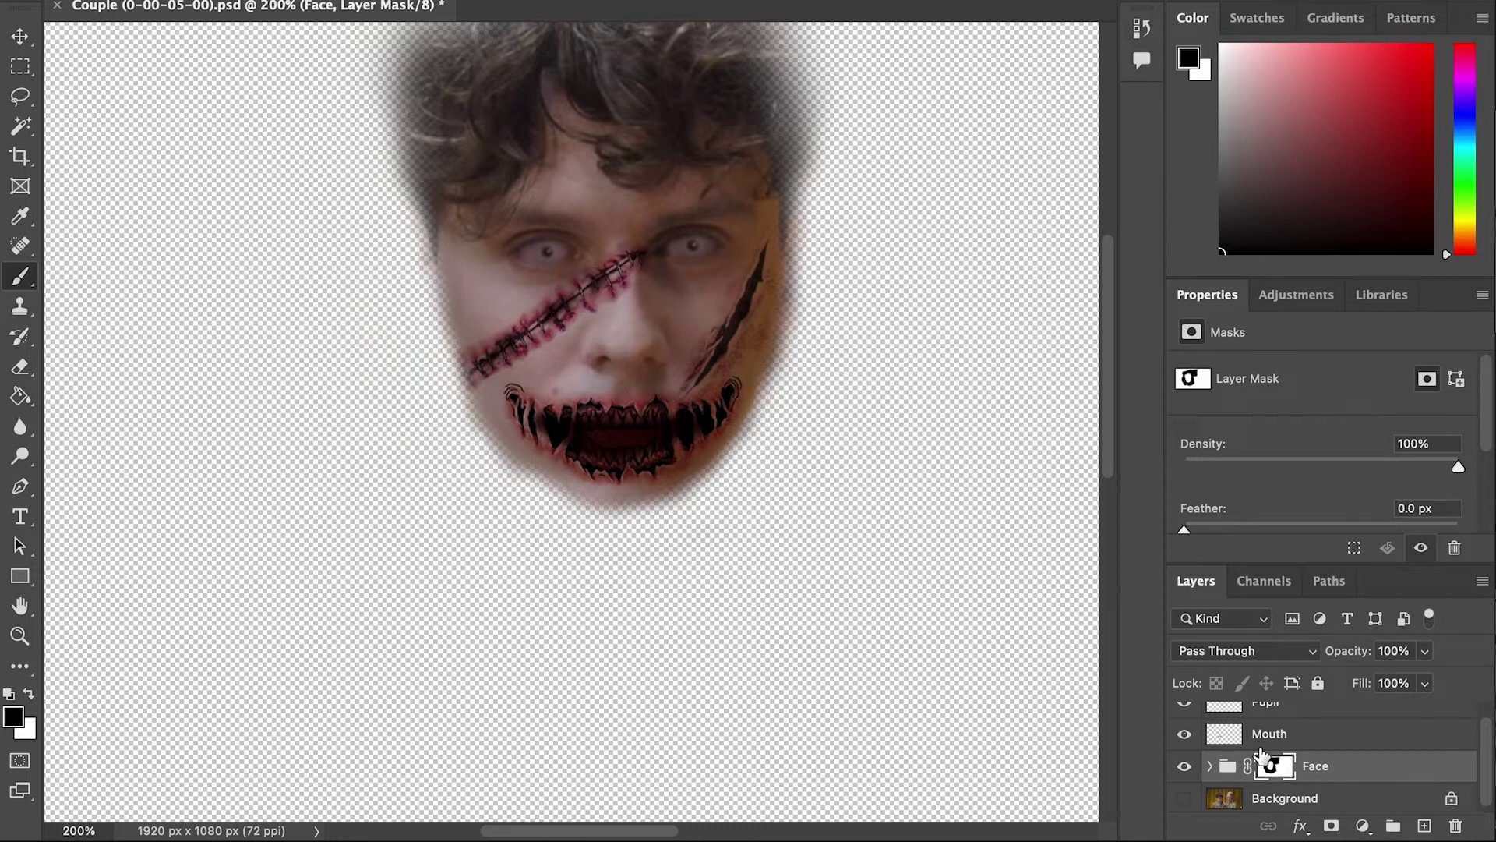
{"action": "scroll", "coordinate": [1262, 761], "scroll_direction": "up", "scroll_amount": 1}
{"action": "key", "text": "x"}
{"action": "key", "text": "ctrl+minus"}
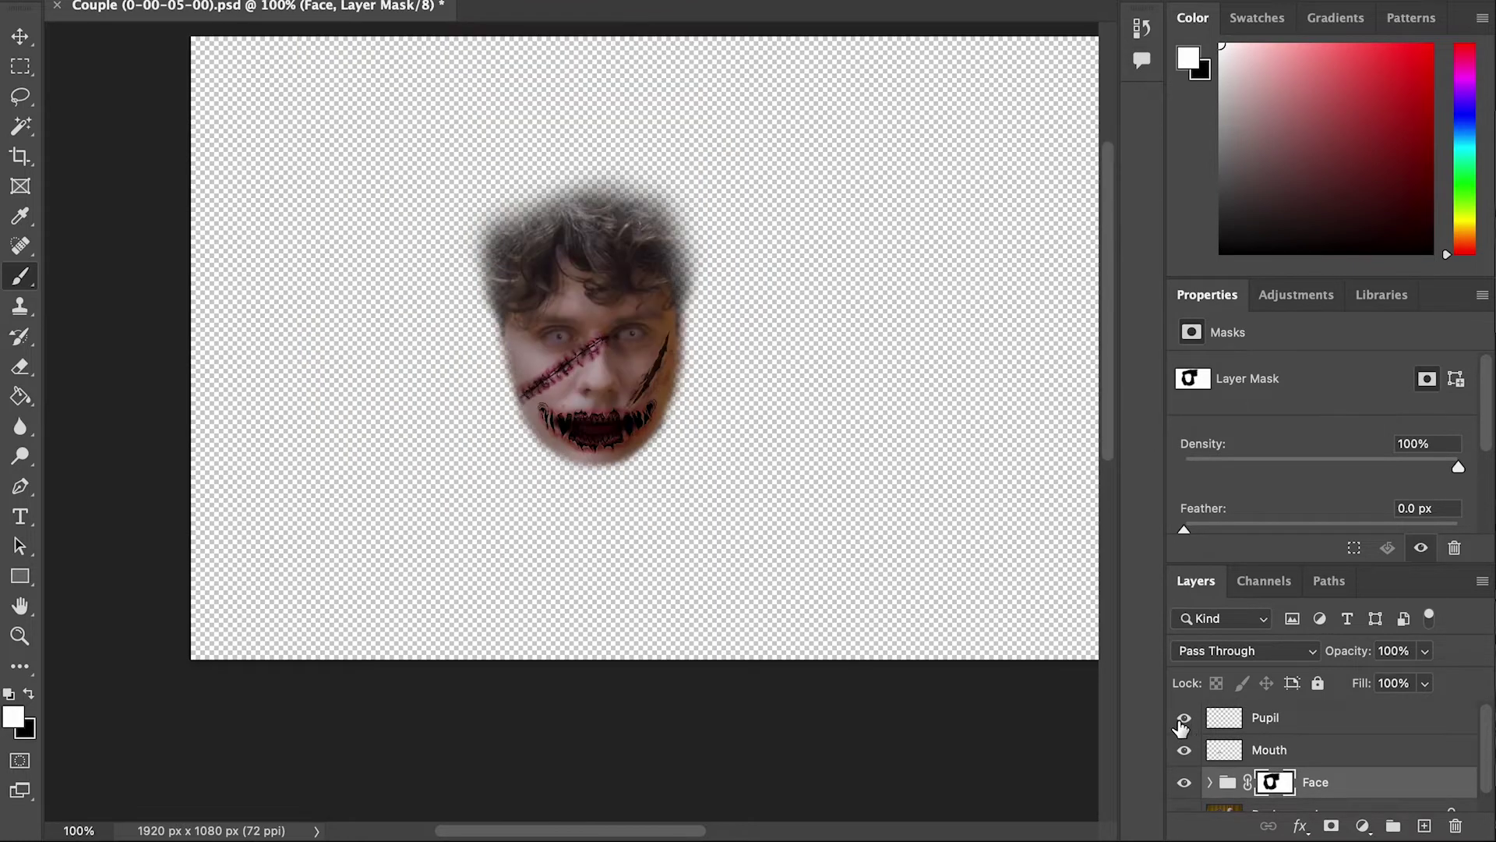
Step: Hide the Pupil and Mouth layers and export the Face group as a transparent PNG named FaceStill1 to Downloads
{"action": "left_click", "coordinate": [1186, 750]}
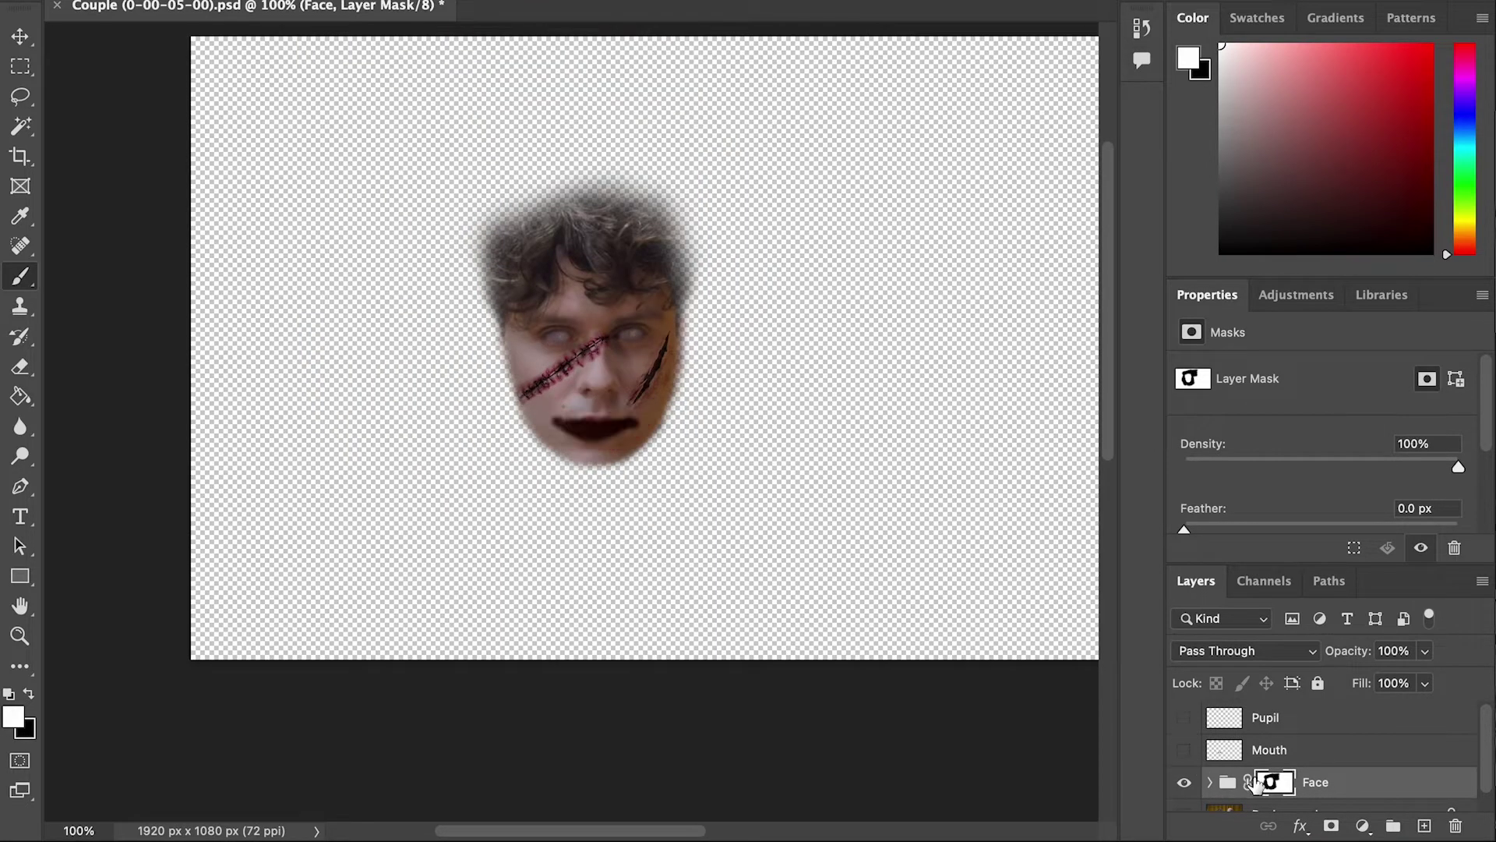
{"action": "scroll", "coordinate": [1240, 782], "scroll_direction": "down", "scroll_amount": 2}
{"action": "left_click", "coordinate": [1227, 764]}
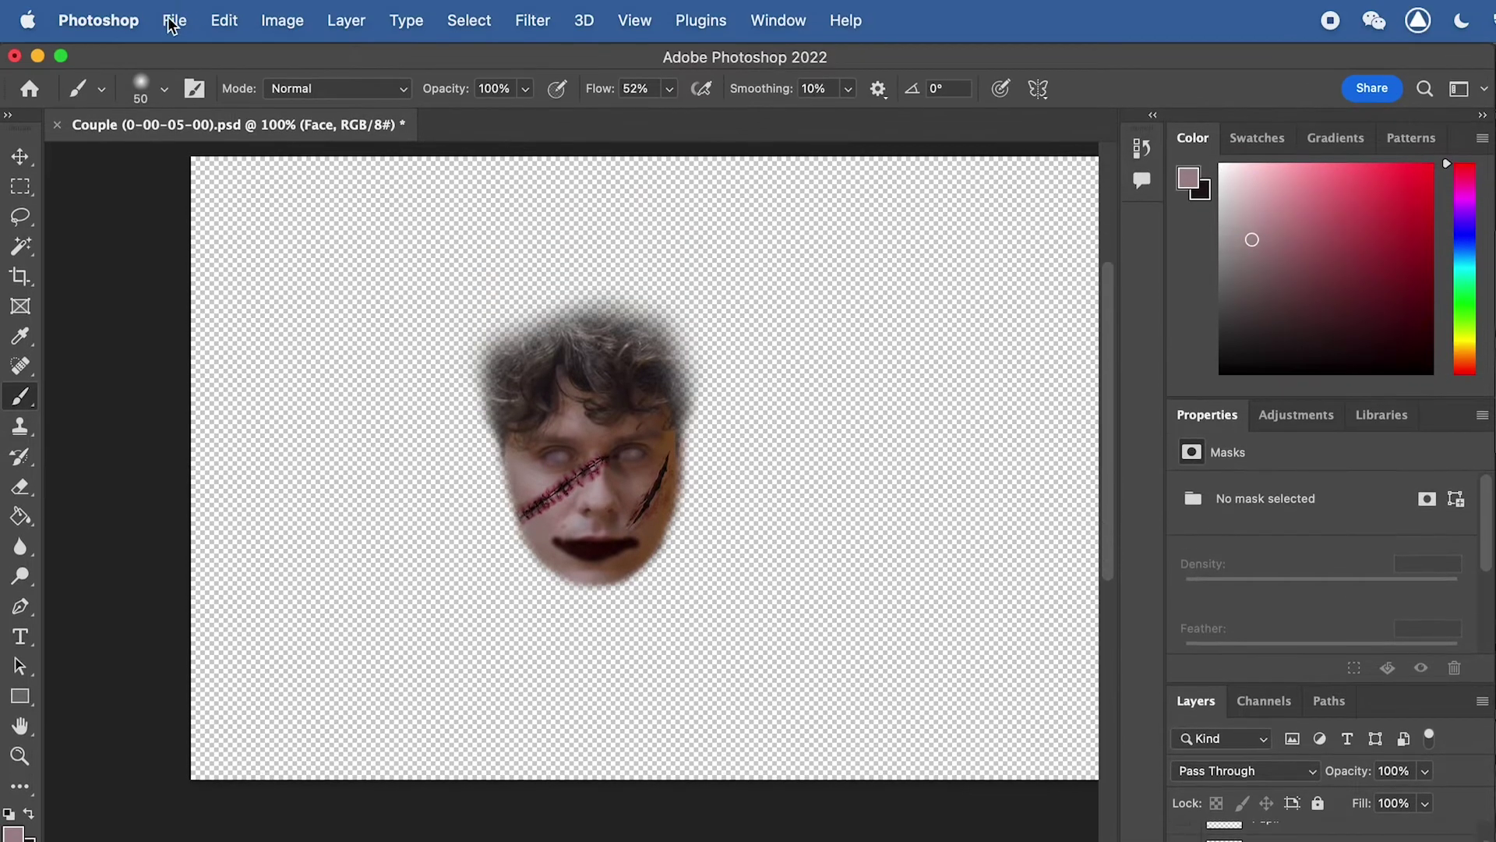
{"action": "left_click", "coordinate": [171, 20]}
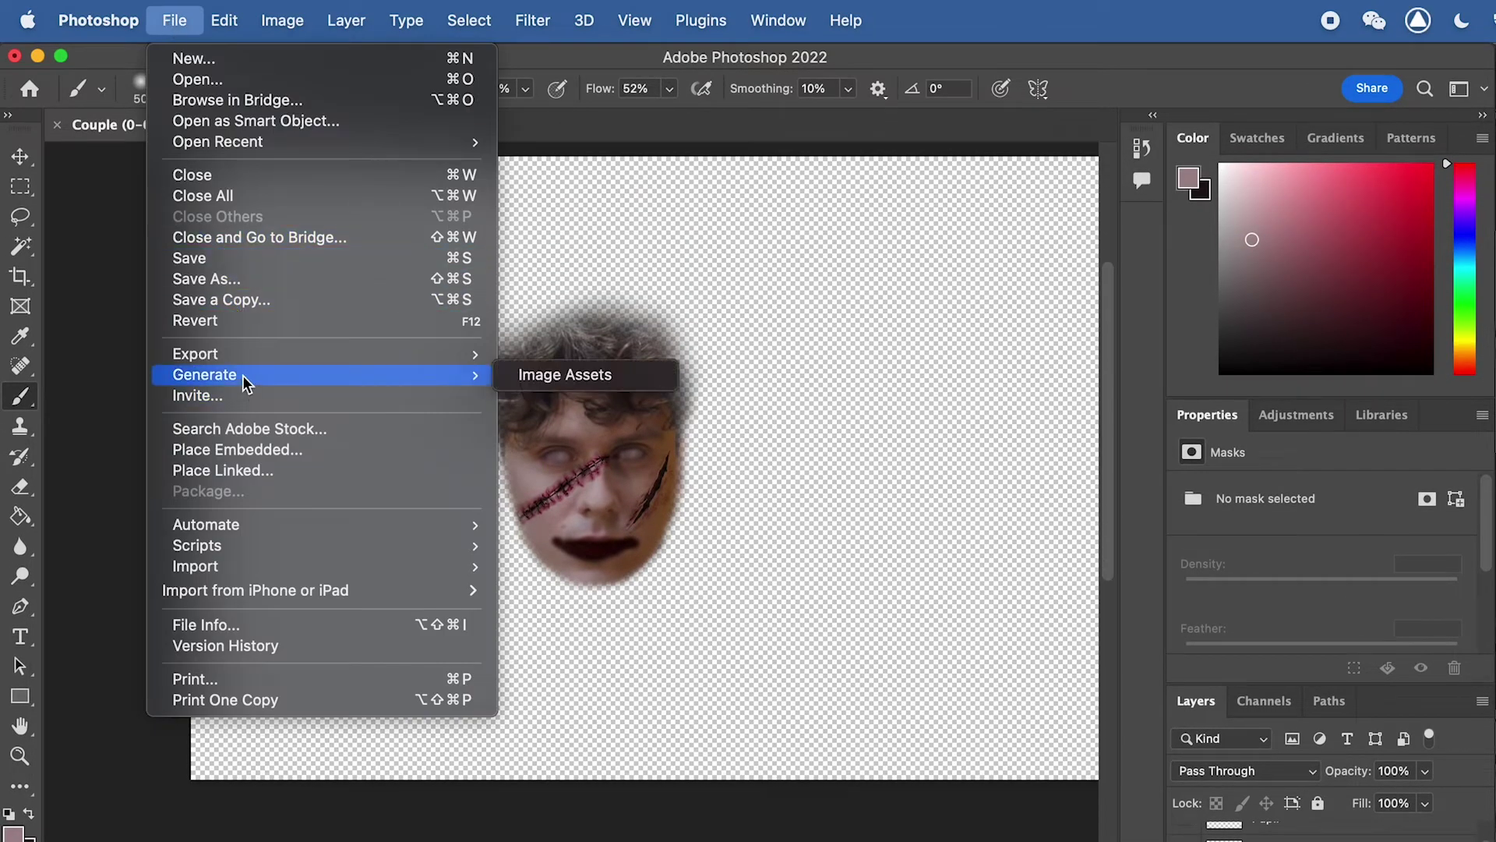
{"action": "mouse_move", "coordinate": [238, 356]}
{"action": "left_click", "coordinate": [558, 374]}
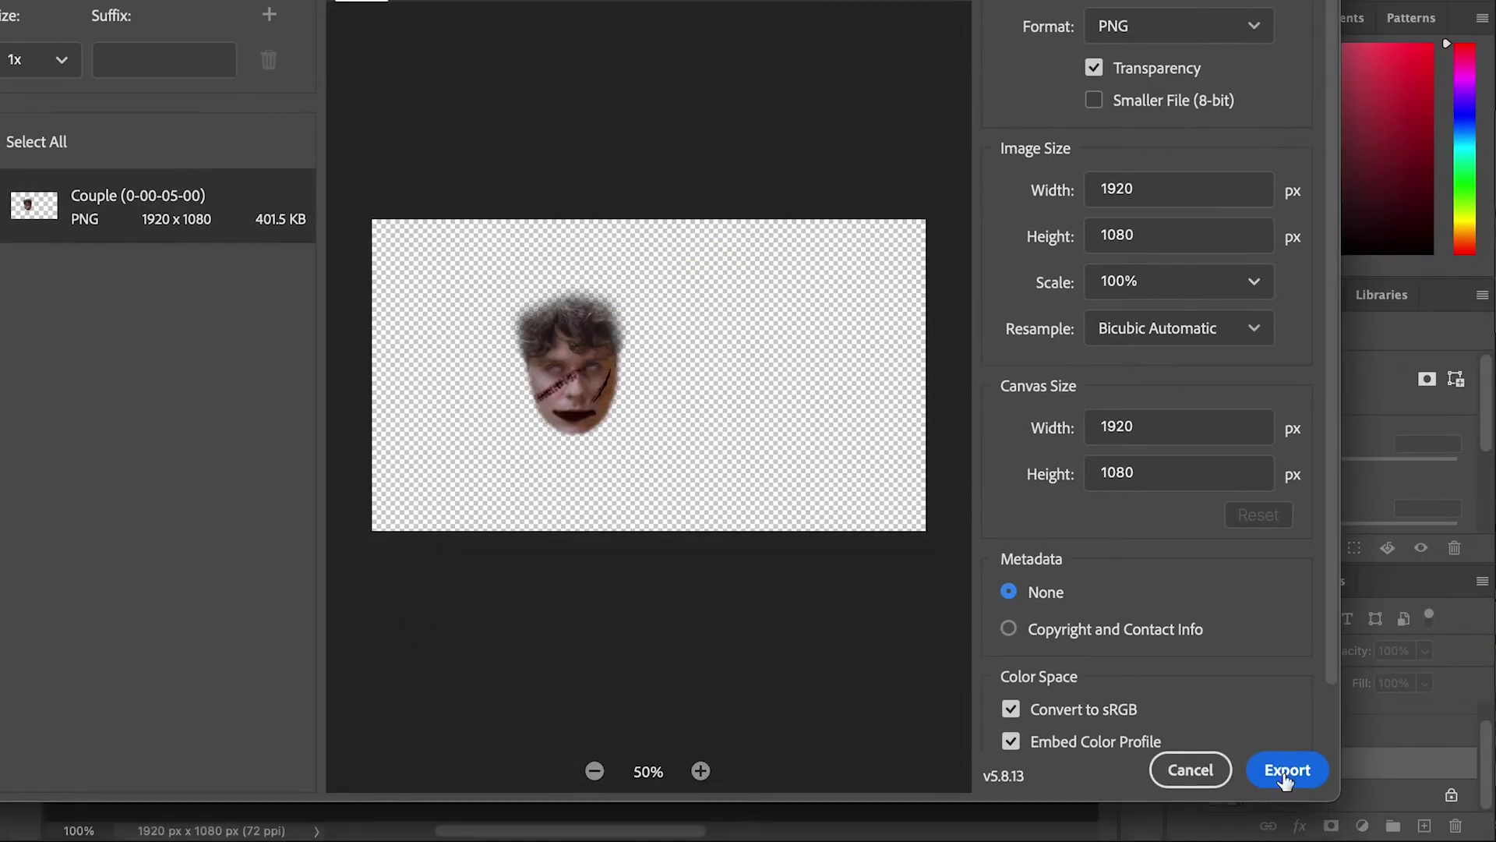
{"action": "left_click", "coordinate": [1288, 770]}
{"action": "type", "text": "FaceStill1"}
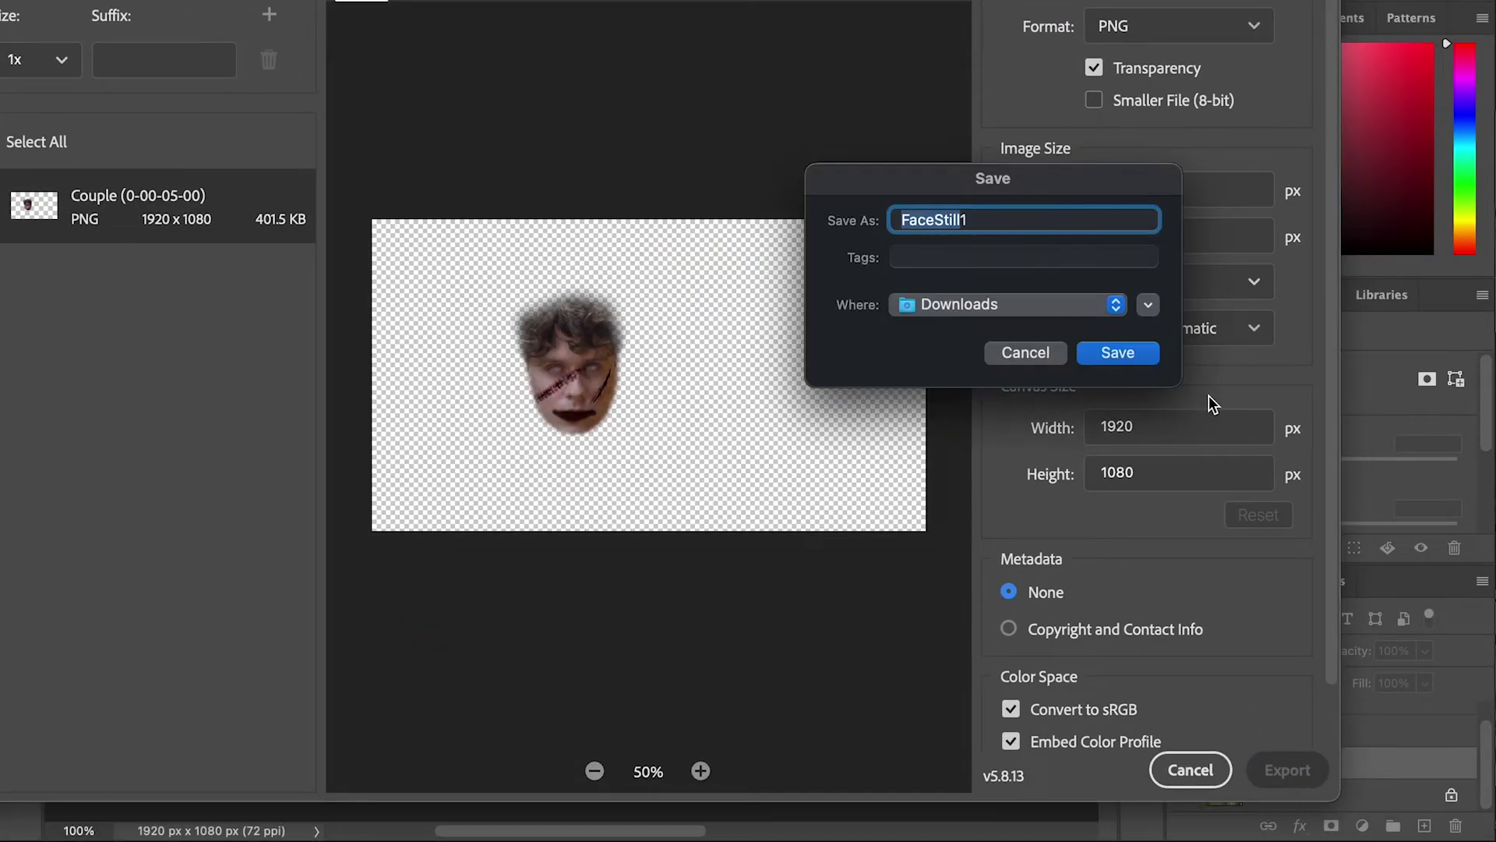
{"action": "left_click", "coordinate": [1115, 351]}
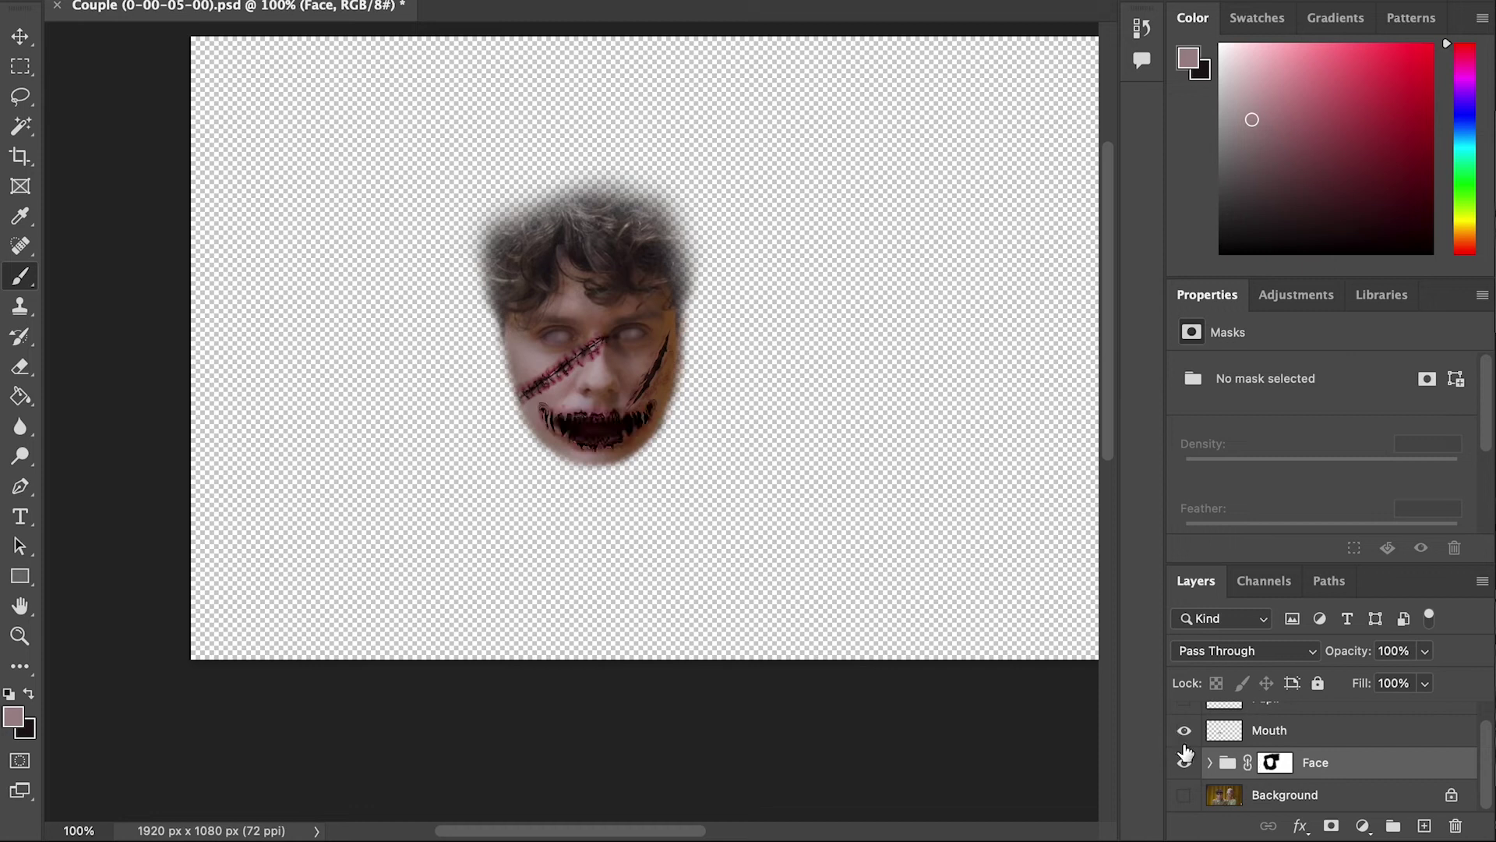
Step: Show only the Mouth layer with the Face group hidden, and export it as a transparent PNG to Downloads
{"action": "left_click", "coordinate": [1184, 763]}
{"action": "scroll", "coordinate": [1192, 773], "scroll_direction": "up", "scroll_amount": 1}
{"action": "left_click", "coordinate": [167, 1]}
{"action": "mouse_move", "coordinate": [233, 235]}
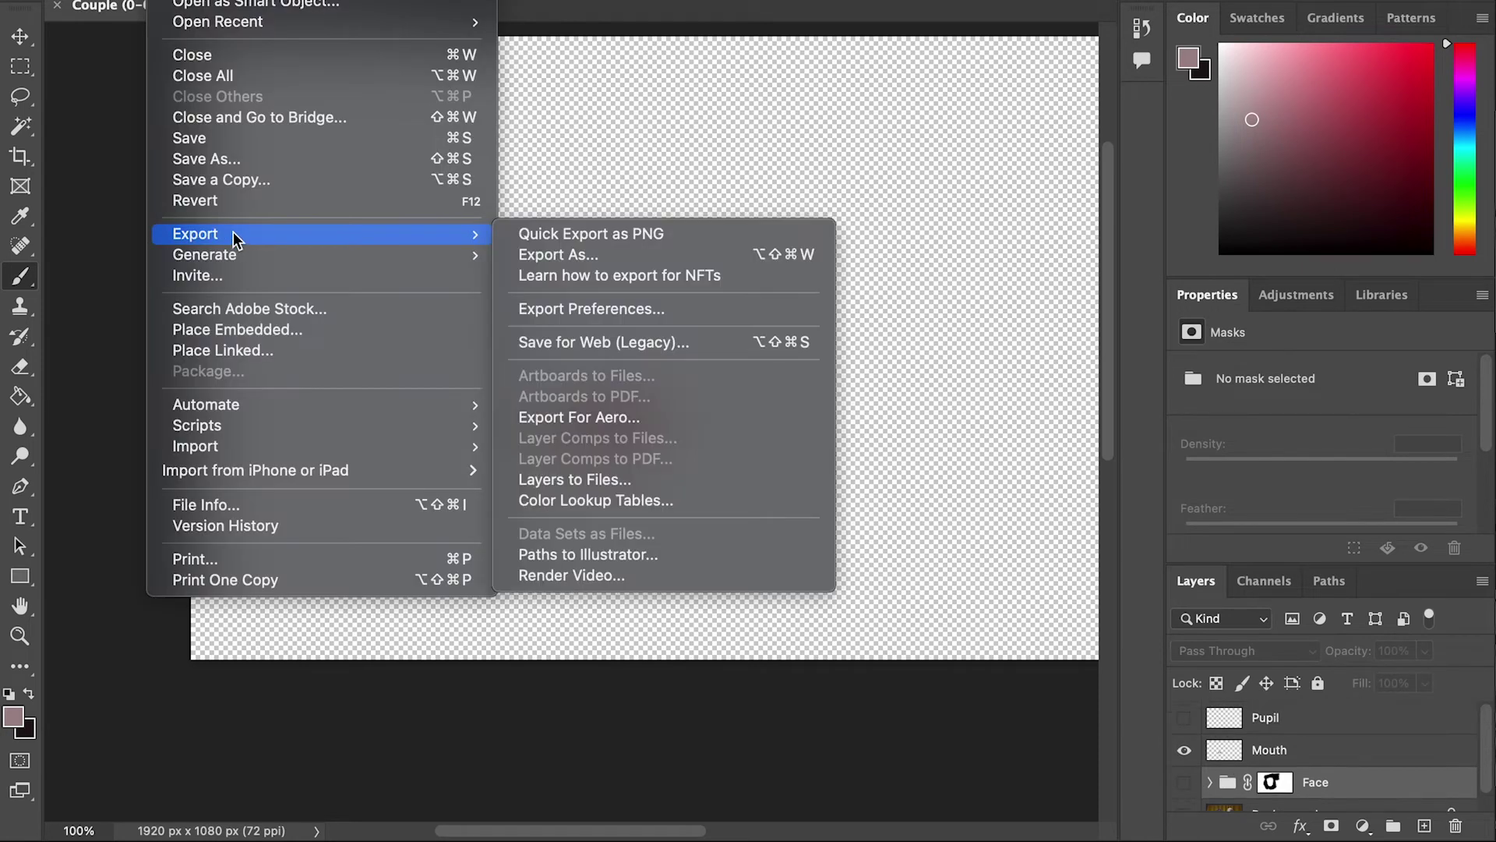
{"action": "left_click", "coordinate": [605, 255]}
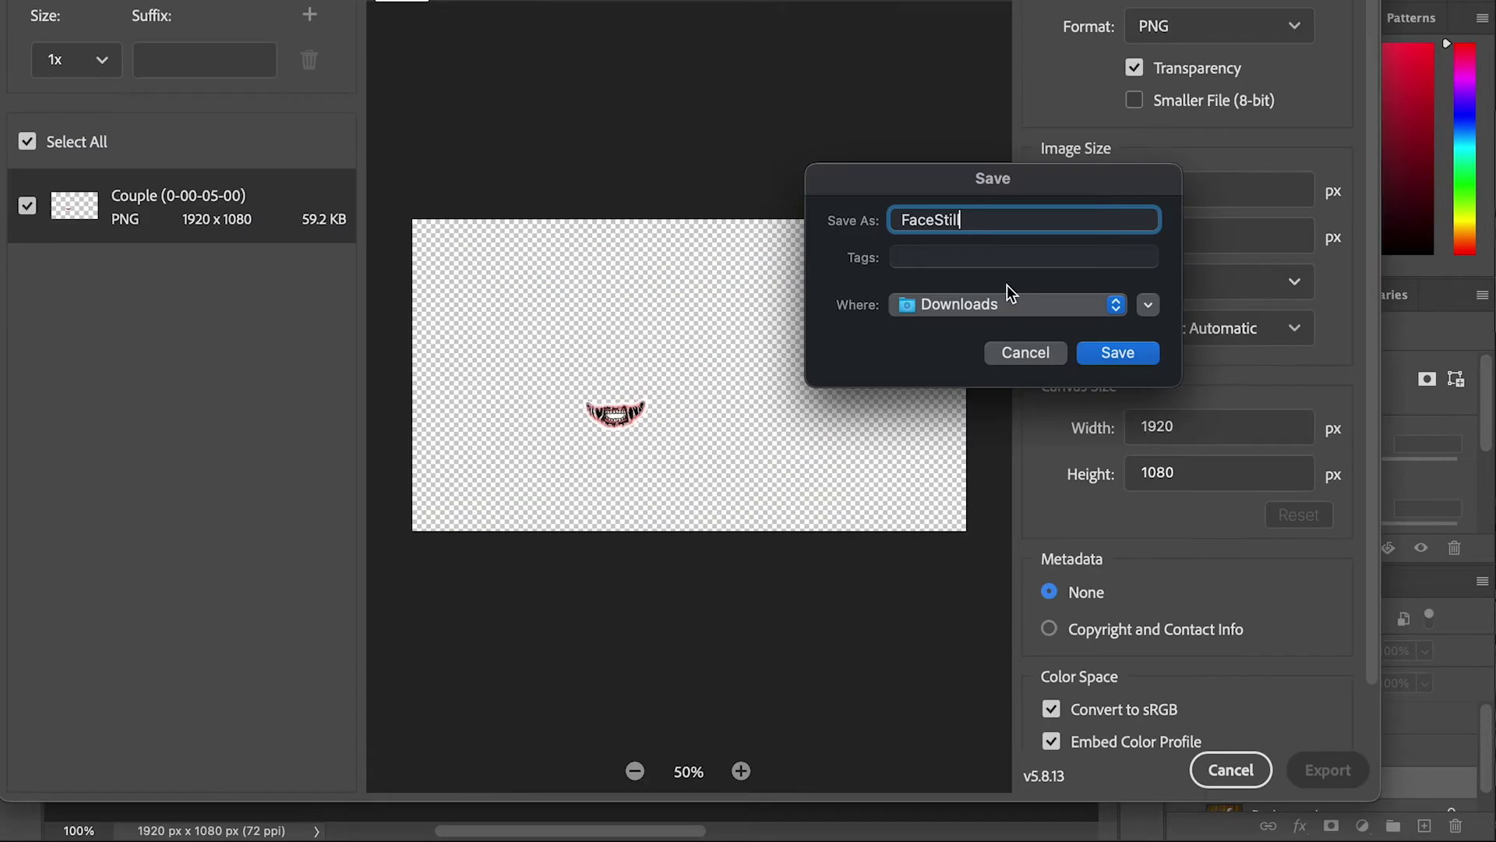
{"action": "left_click", "coordinate": [1102, 357]}
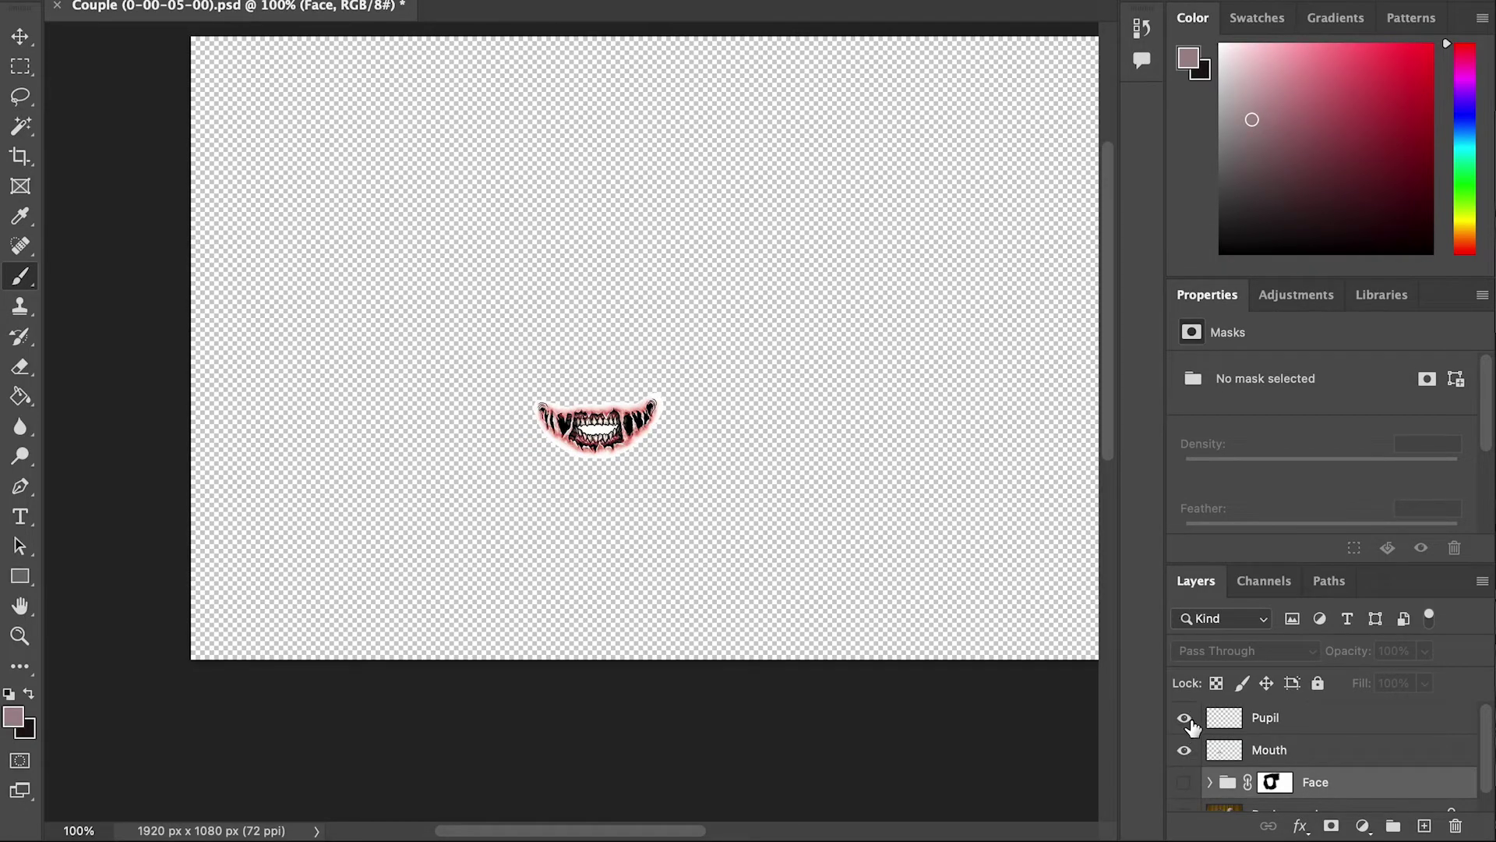
Step: Leave only the Pupil layer visible and export it as a transparent PNG named FaceStill3 to Downloads
{"action": "left_click", "coordinate": [1184, 749]}
{"action": "left_click", "coordinate": [167, 0]}
{"action": "mouse_move", "coordinate": [233, 234]}
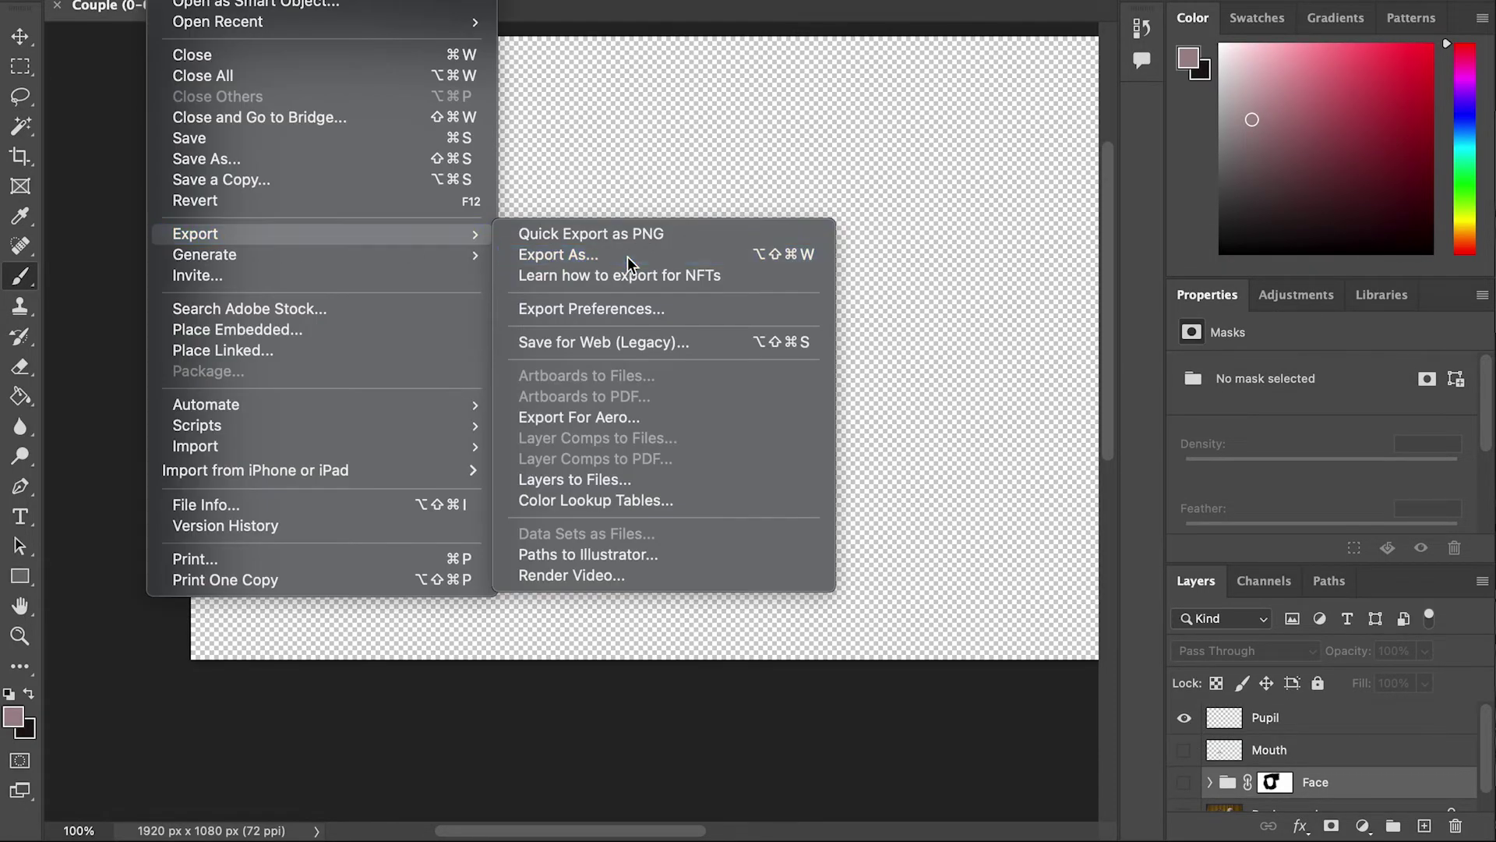
{"action": "left_click", "coordinate": [628, 255]}
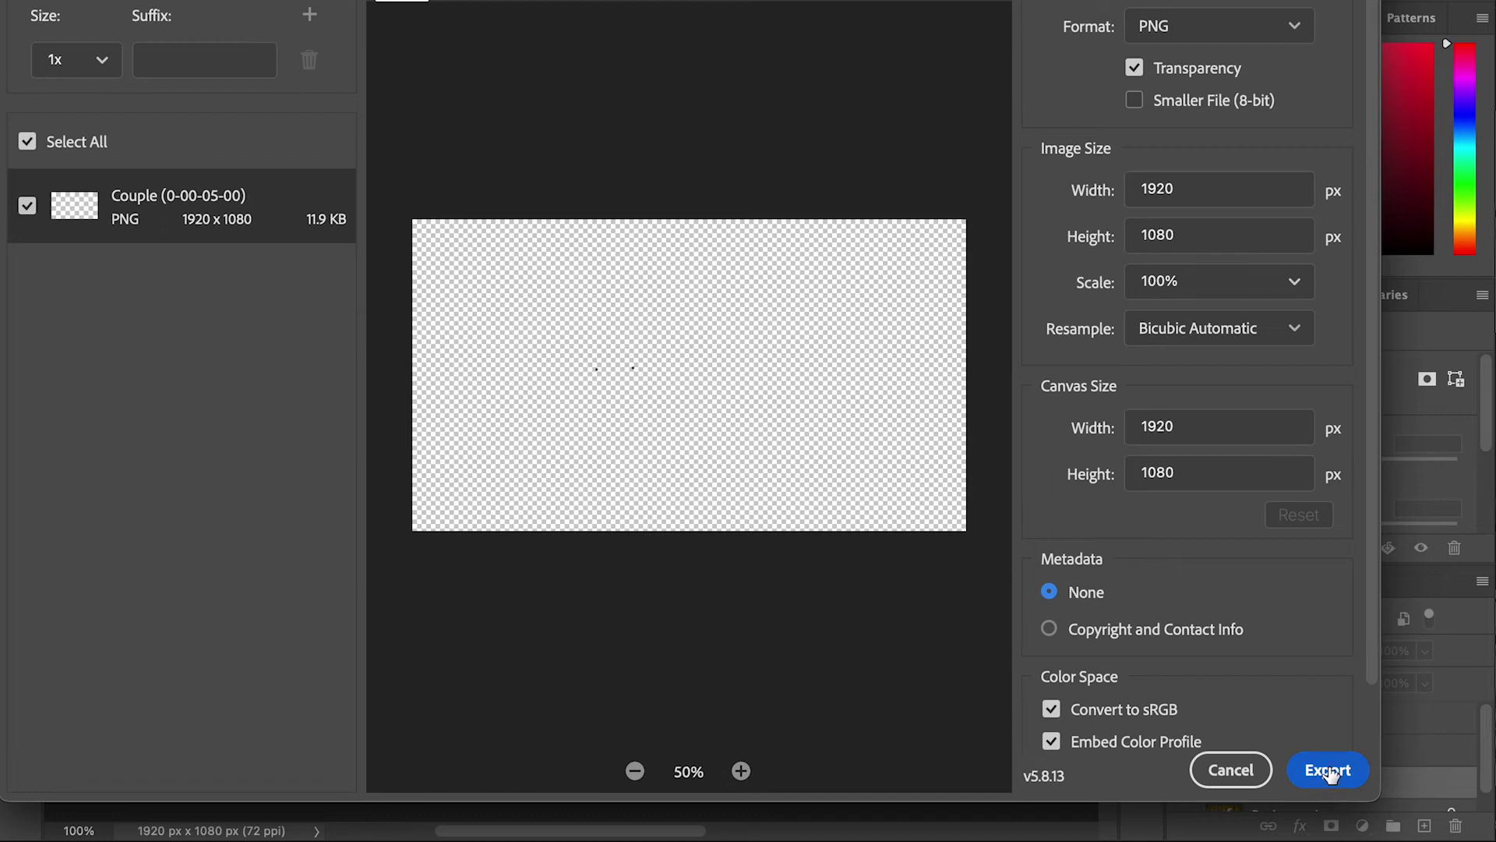
{"action": "left_click", "coordinate": [1330, 772]}
{"action": "type", "text": "FaceStill3"}
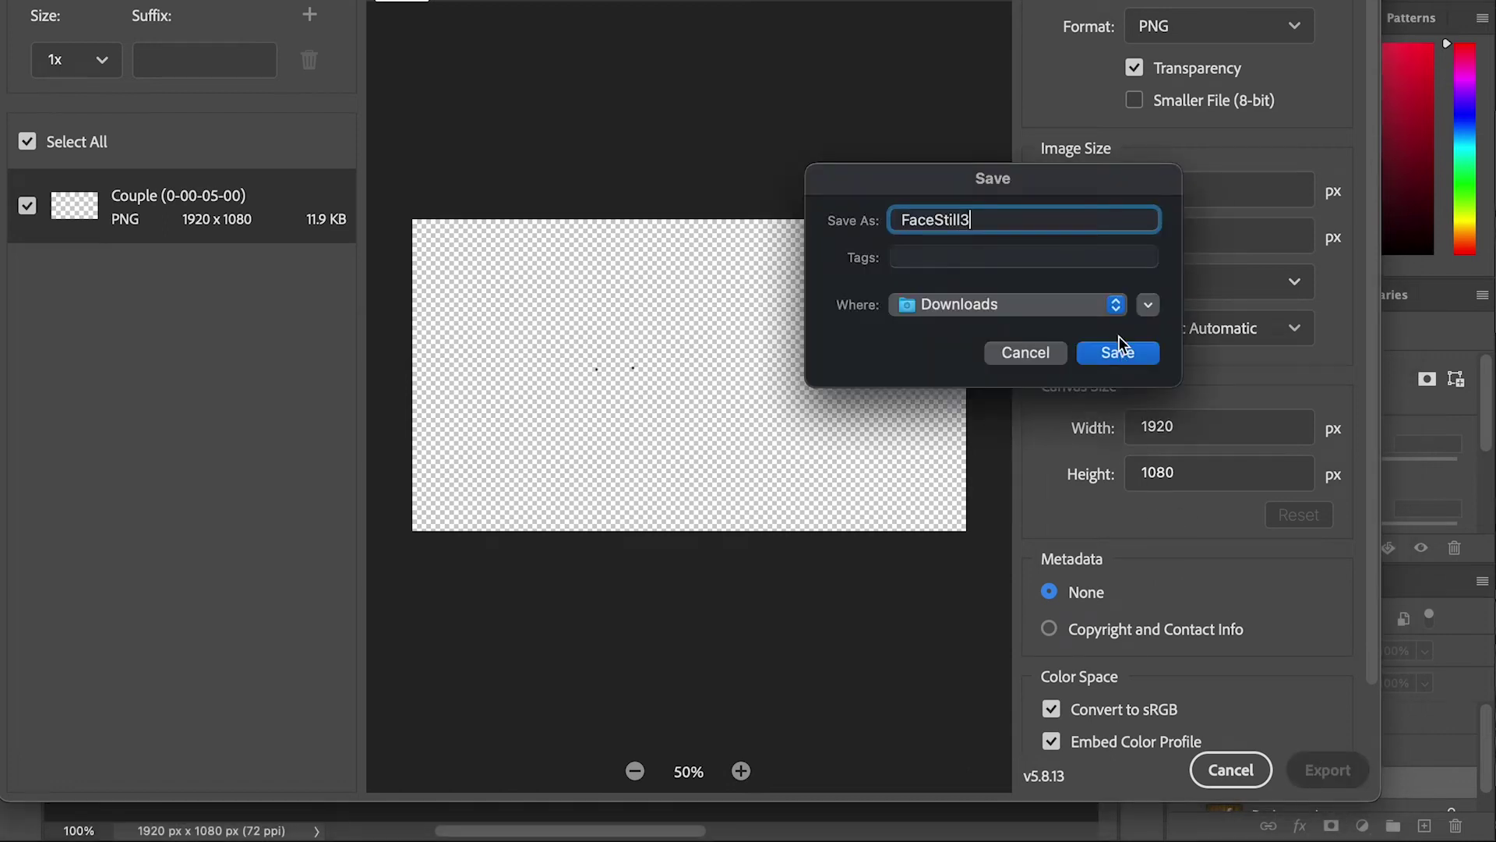
{"action": "left_click", "coordinate": [1121, 353]}
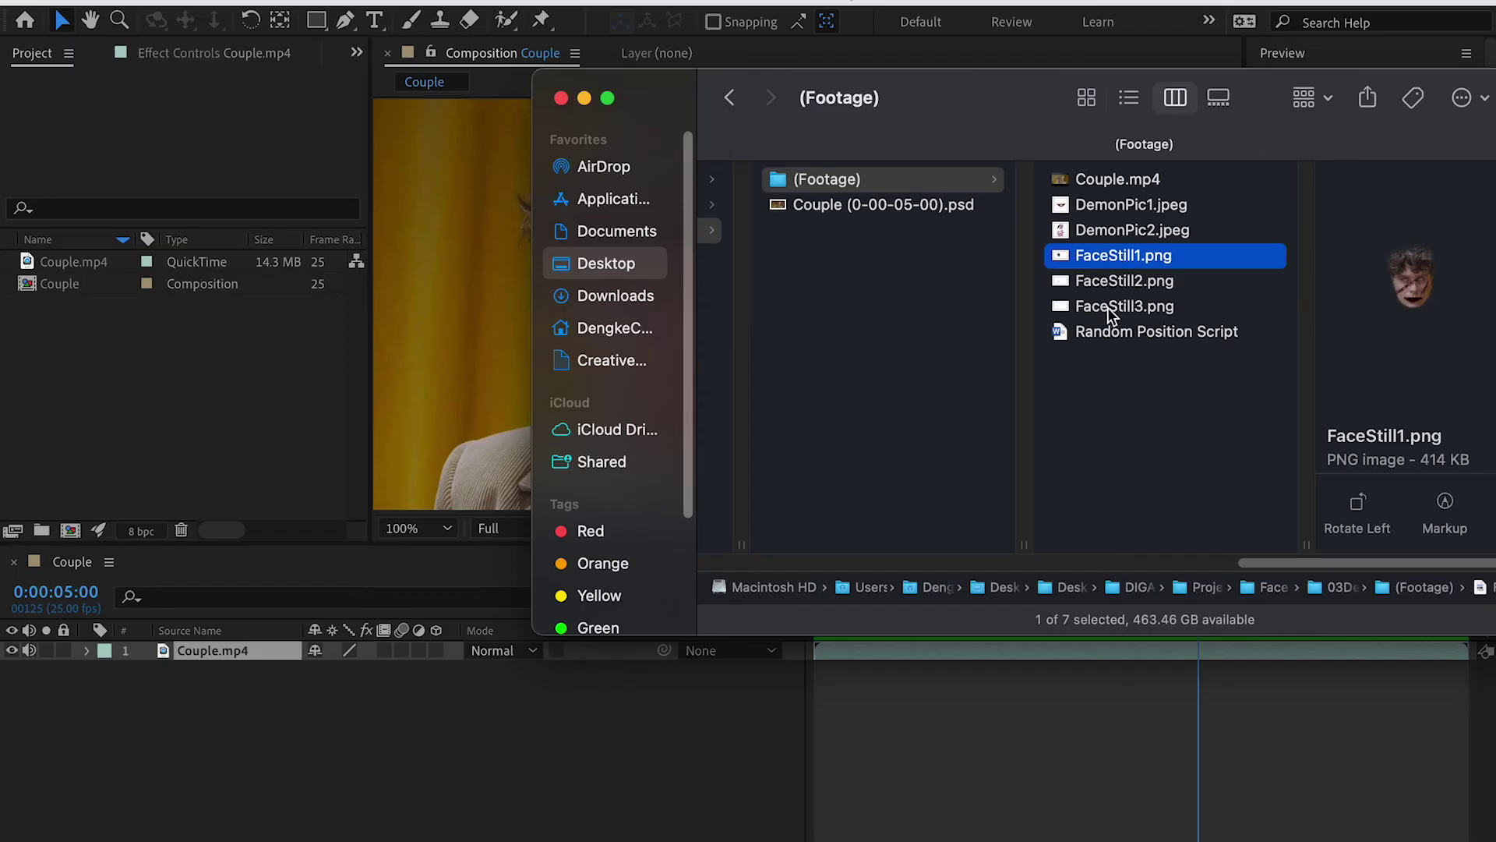
Step: Switch to After Effects, import FaceStill1.png, FaceStill2.png and FaceStill3.png, and create a new composition from FaceStill1.png
{"action": "left_click", "coordinate": [1107, 306], "text": "shift"}
{"action": "left_click_drag", "start_coordinate": [1120, 292], "coordinate": [177, 414]}
{"action": "left_click", "coordinate": [39, 312]}
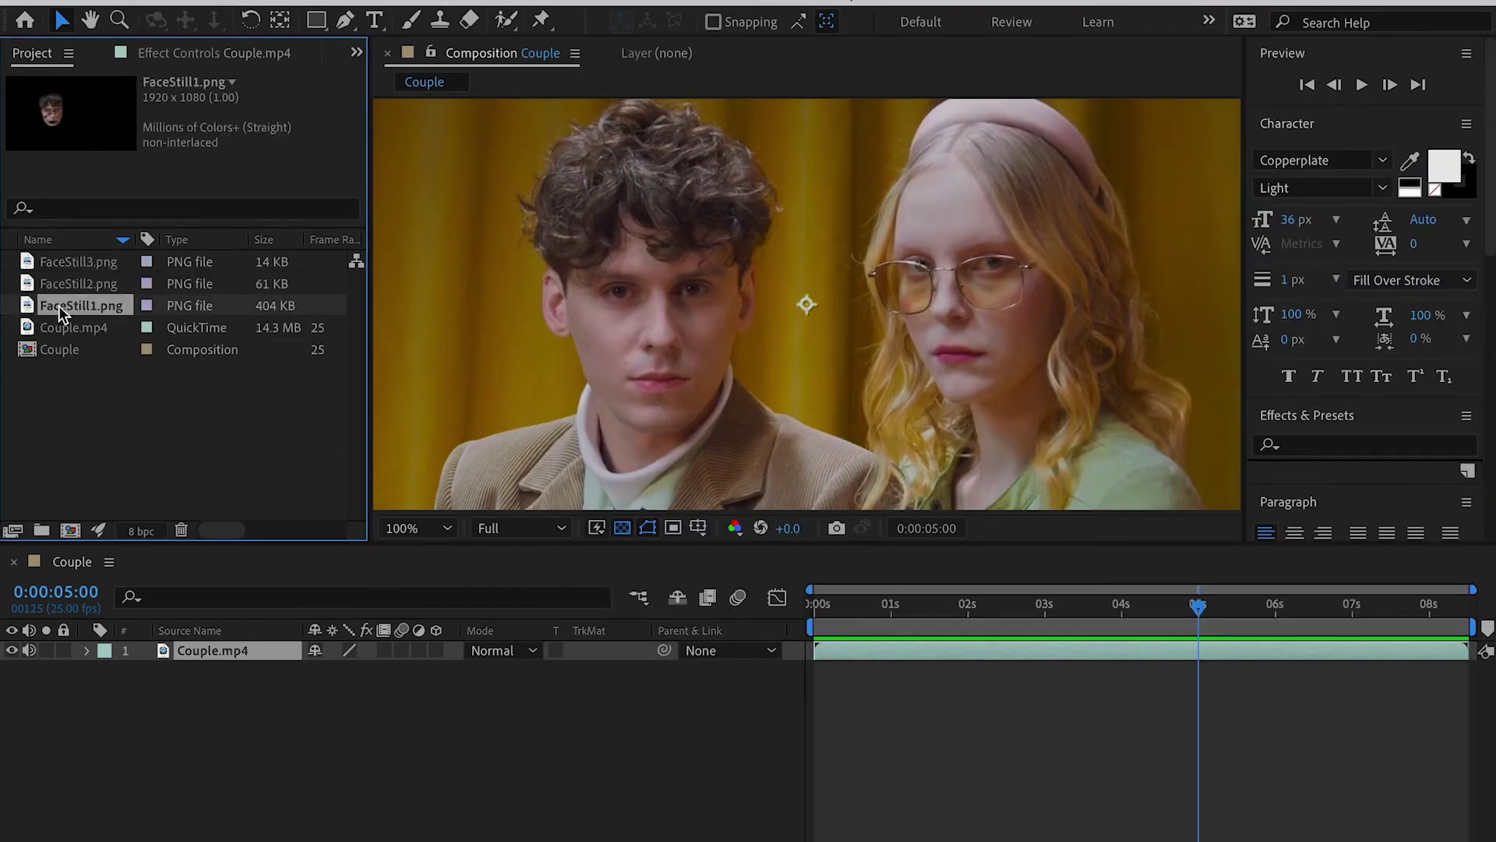
{"action": "left_click_drag", "start_coordinate": [69, 316], "coordinate": [70, 530]}
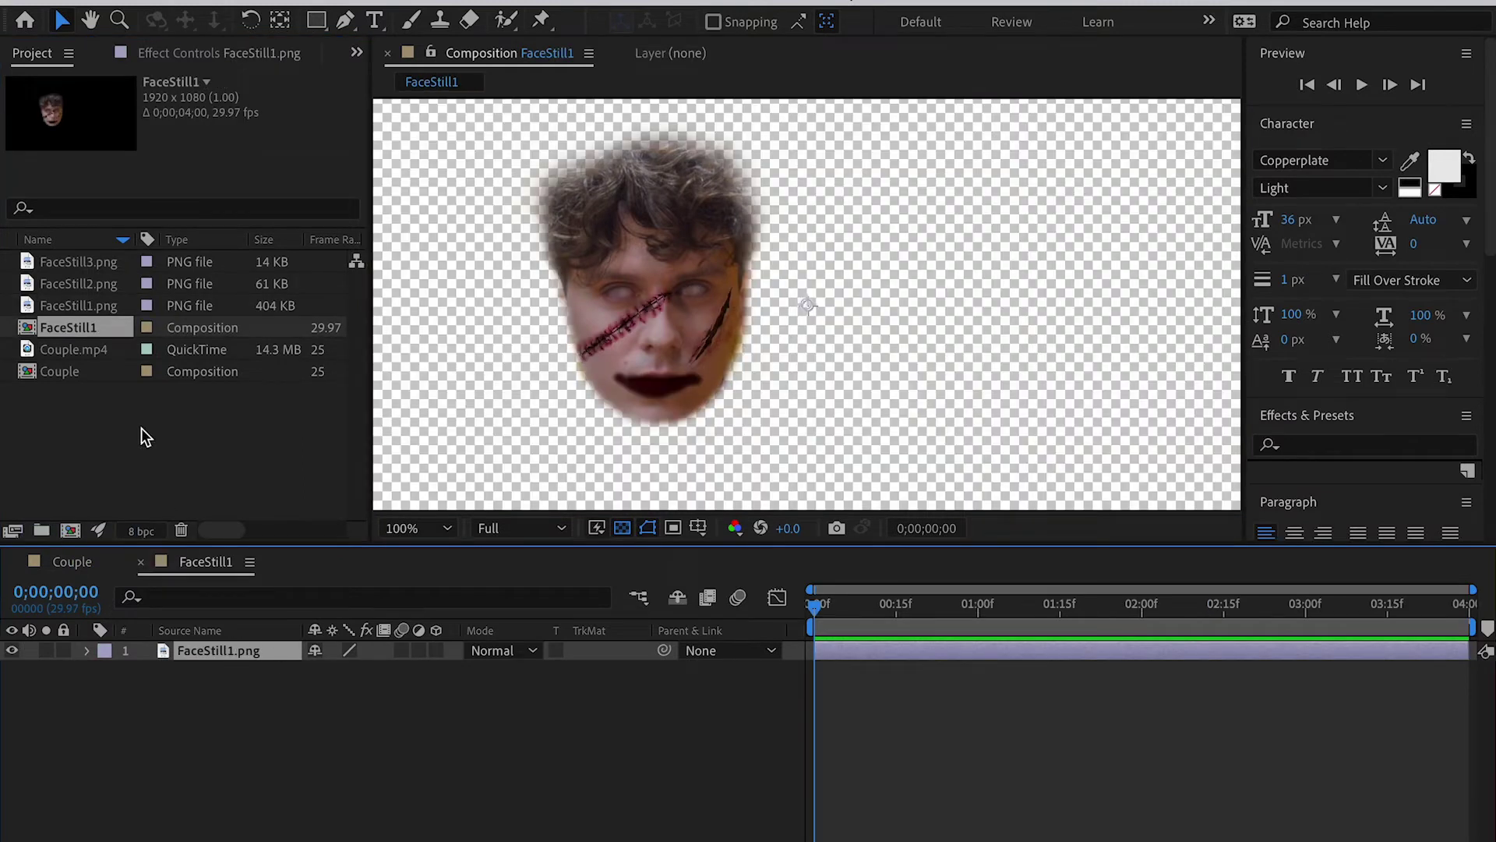
Step: Set the FaceStill1 composition's duration to 8 seconds in its composition settings
{"action": "right_click", "coordinate": [70, 330]}
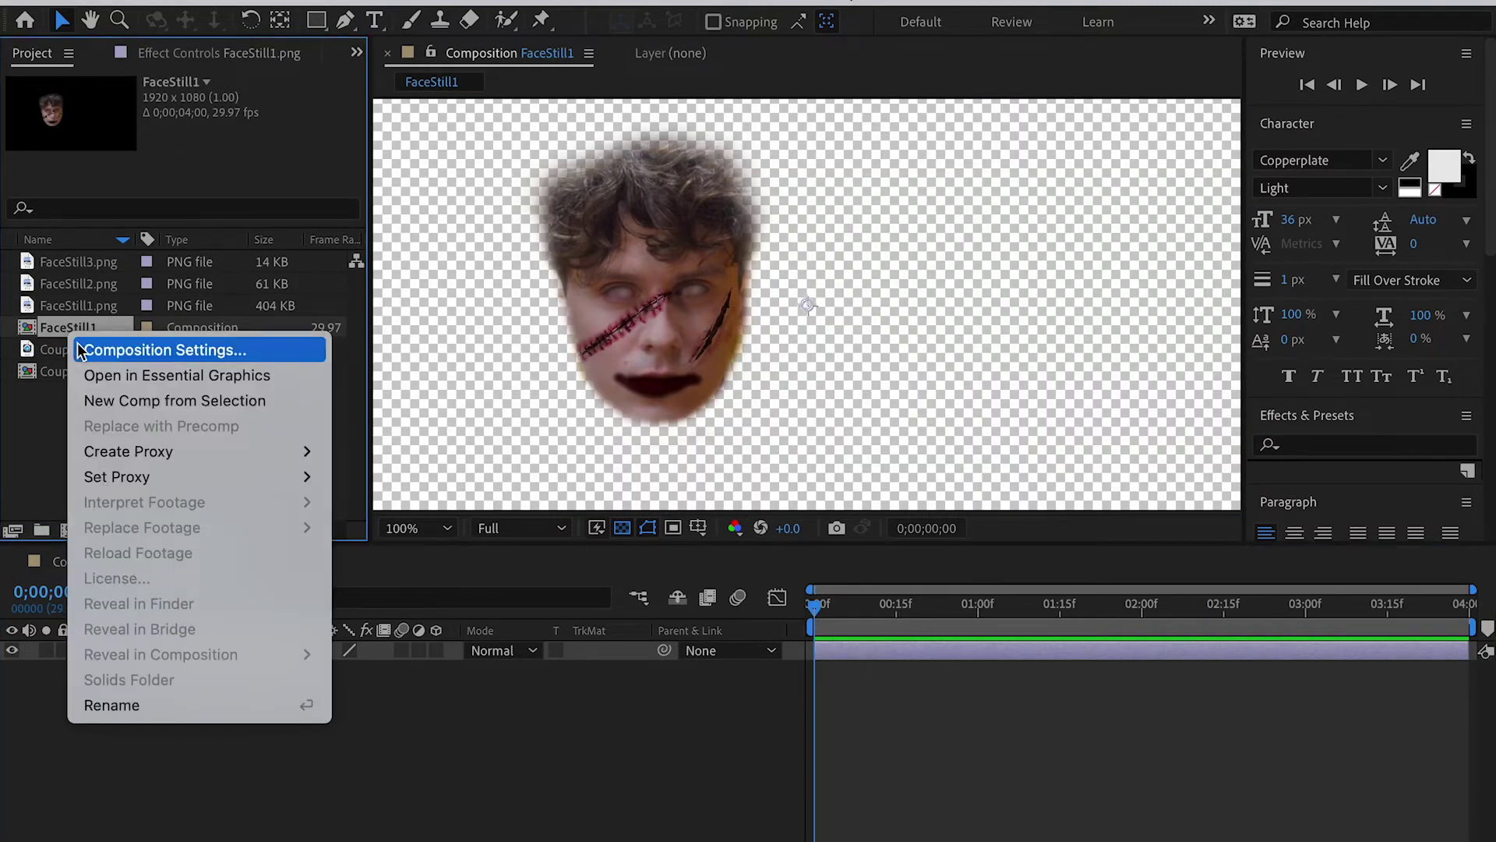
{"action": "left_click", "coordinate": [153, 355]}
{"action": "left_click", "coordinate": [968, 628]}
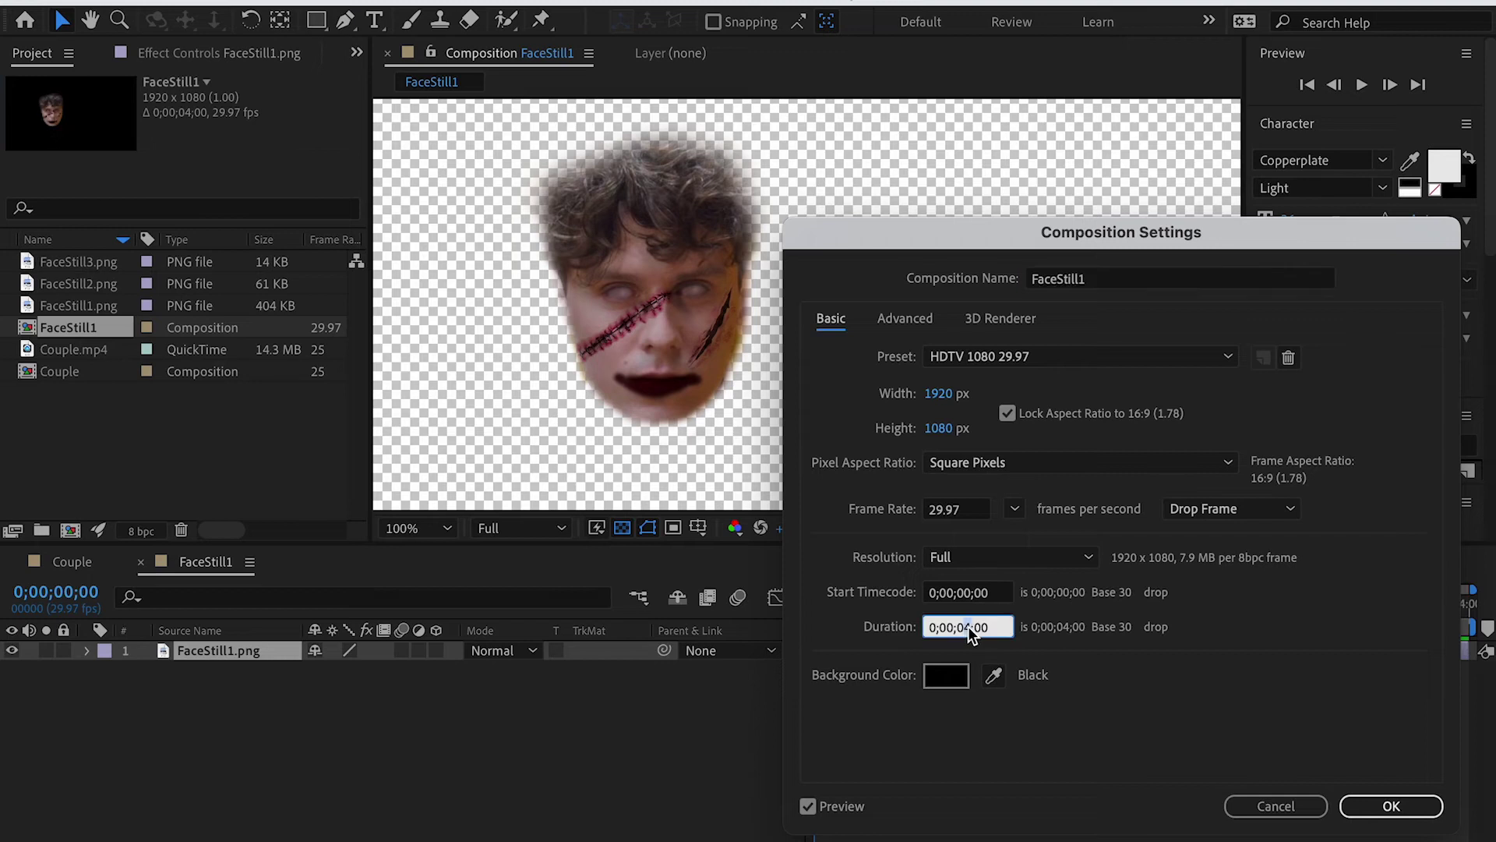
{"action": "type", "text": "8"}
{"action": "left_click", "coordinate": [1391, 806]}
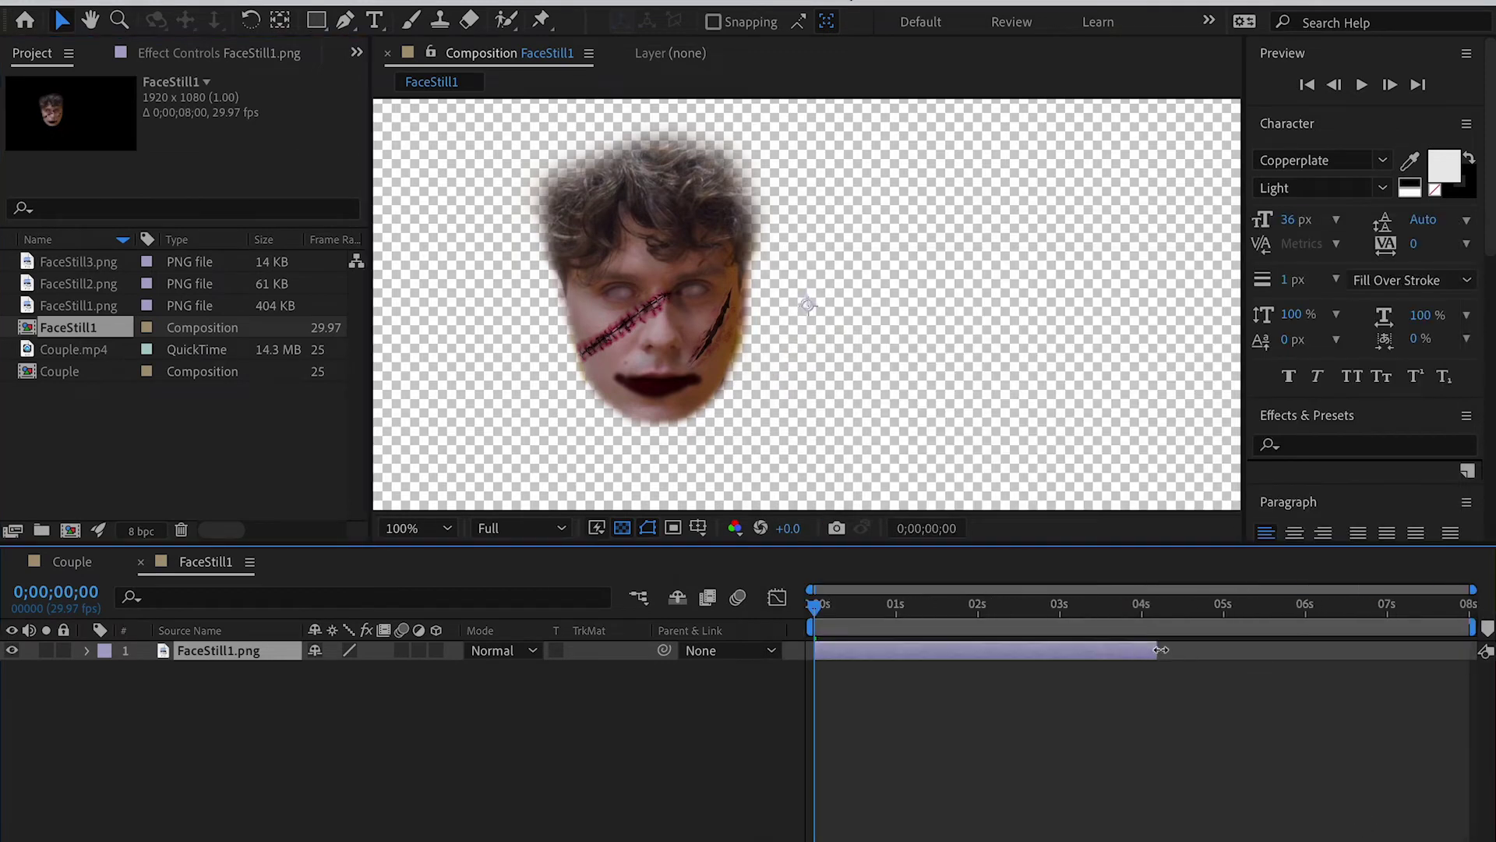
Step: Add FaceStill3.png and FaceStill2.png to the FaceStill1 composition above the face layer
{"action": "left_click", "coordinate": [74, 262]}
{"action": "left_click", "coordinate": [78, 284], "text": "shift"}
{"action": "left_click_drag", "start_coordinate": [78, 284], "coordinate": [210, 683]}
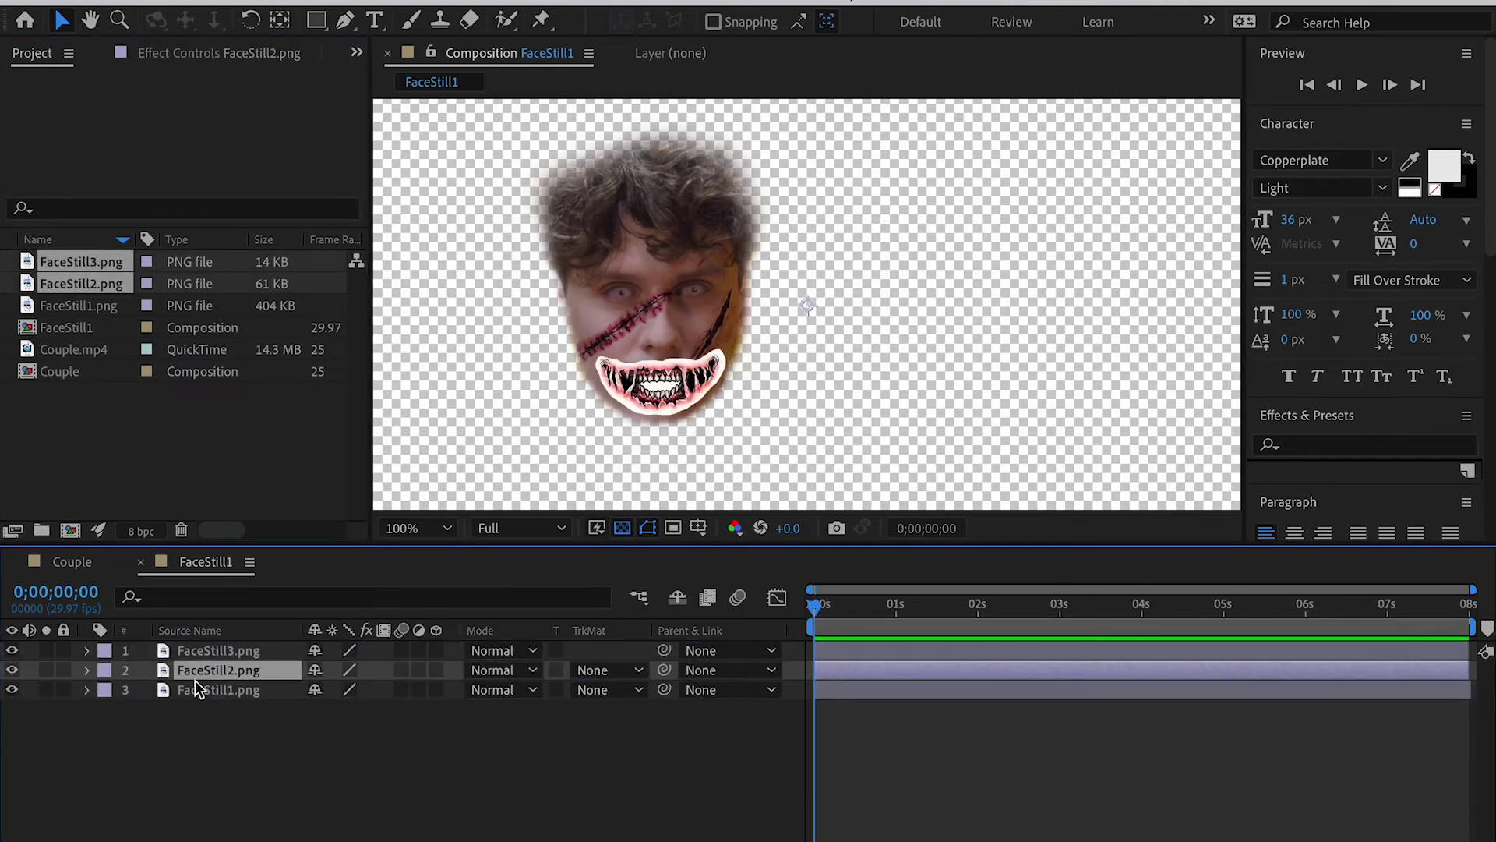
Step: Check the mouth layer FaceStill2.png by toggling its visibility and set its blending mode to Multiply
{"action": "left_click", "coordinate": [12, 670]}
{"action": "left_click", "coordinate": [12, 671]}
{"action": "key", "text": "period"}
{"action": "key", "text": "period"}
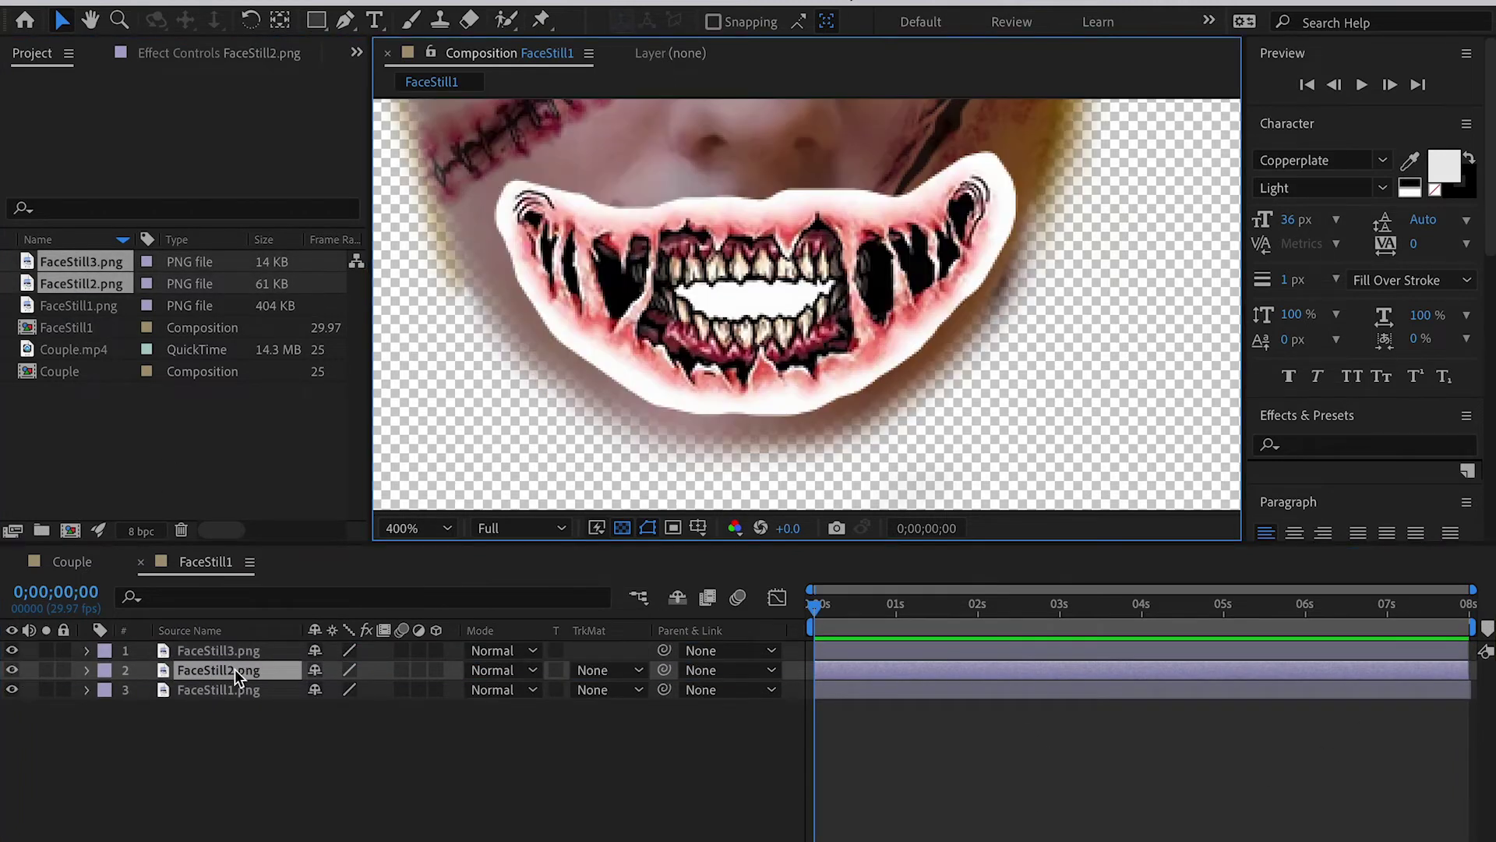
{"action": "right_click", "coordinate": [240, 674]}
{"action": "mouse_move", "coordinate": [321, 736]}
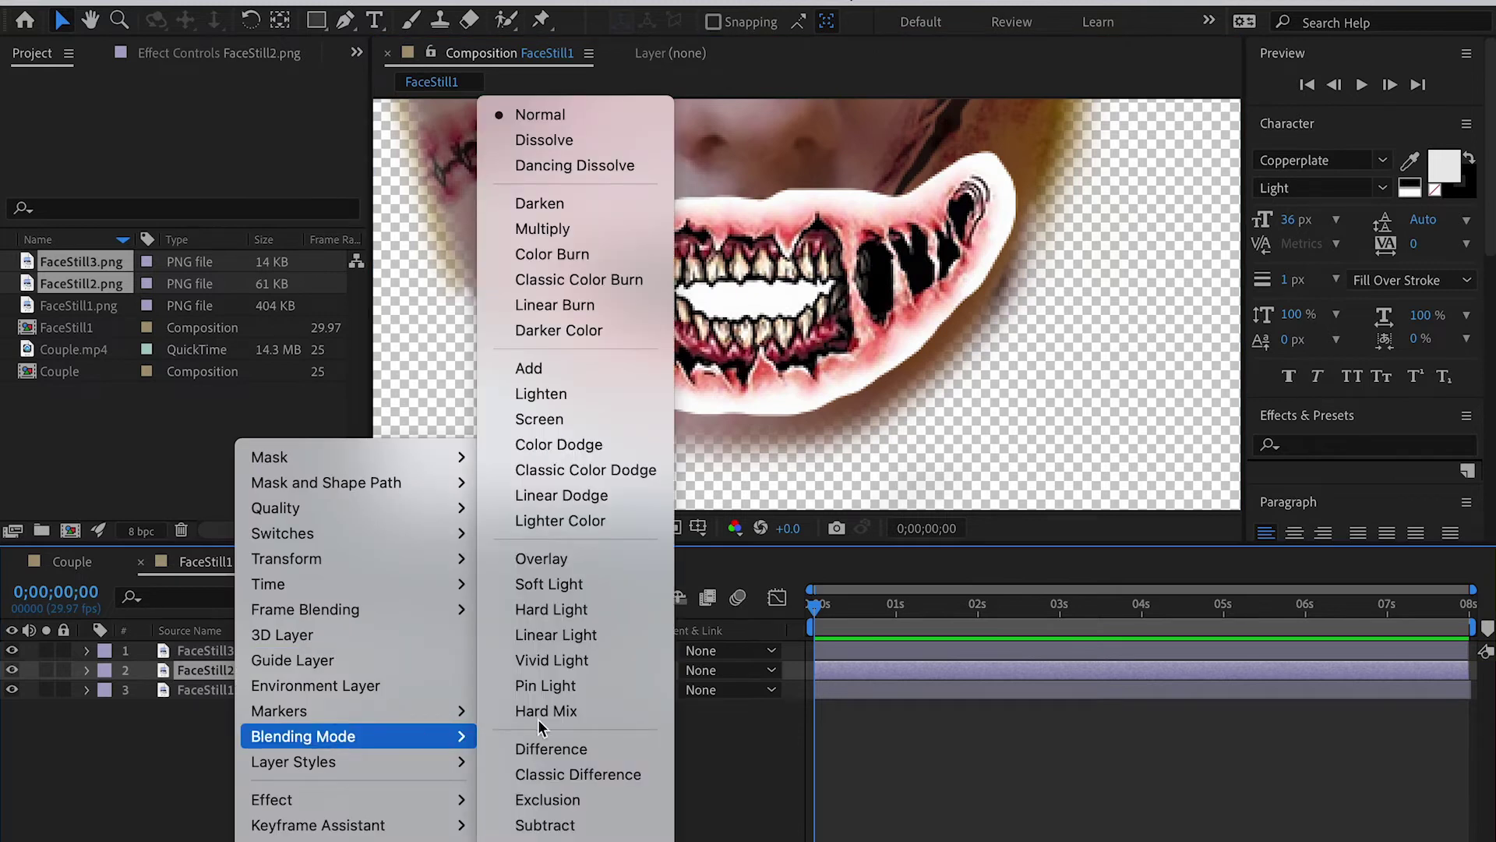
{"action": "left_click", "coordinate": [590, 231]}
Step: Place evenly spaced puppet position pins on the FaceStill2.png mouth, along the upper teeth, both corners and the lower edge
{"action": "left_click", "coordinate": [542, 19]}
{"action": "scroll", "coordinate": [513, 326], "scroll_direction": "up", "scroll_amount": 1}
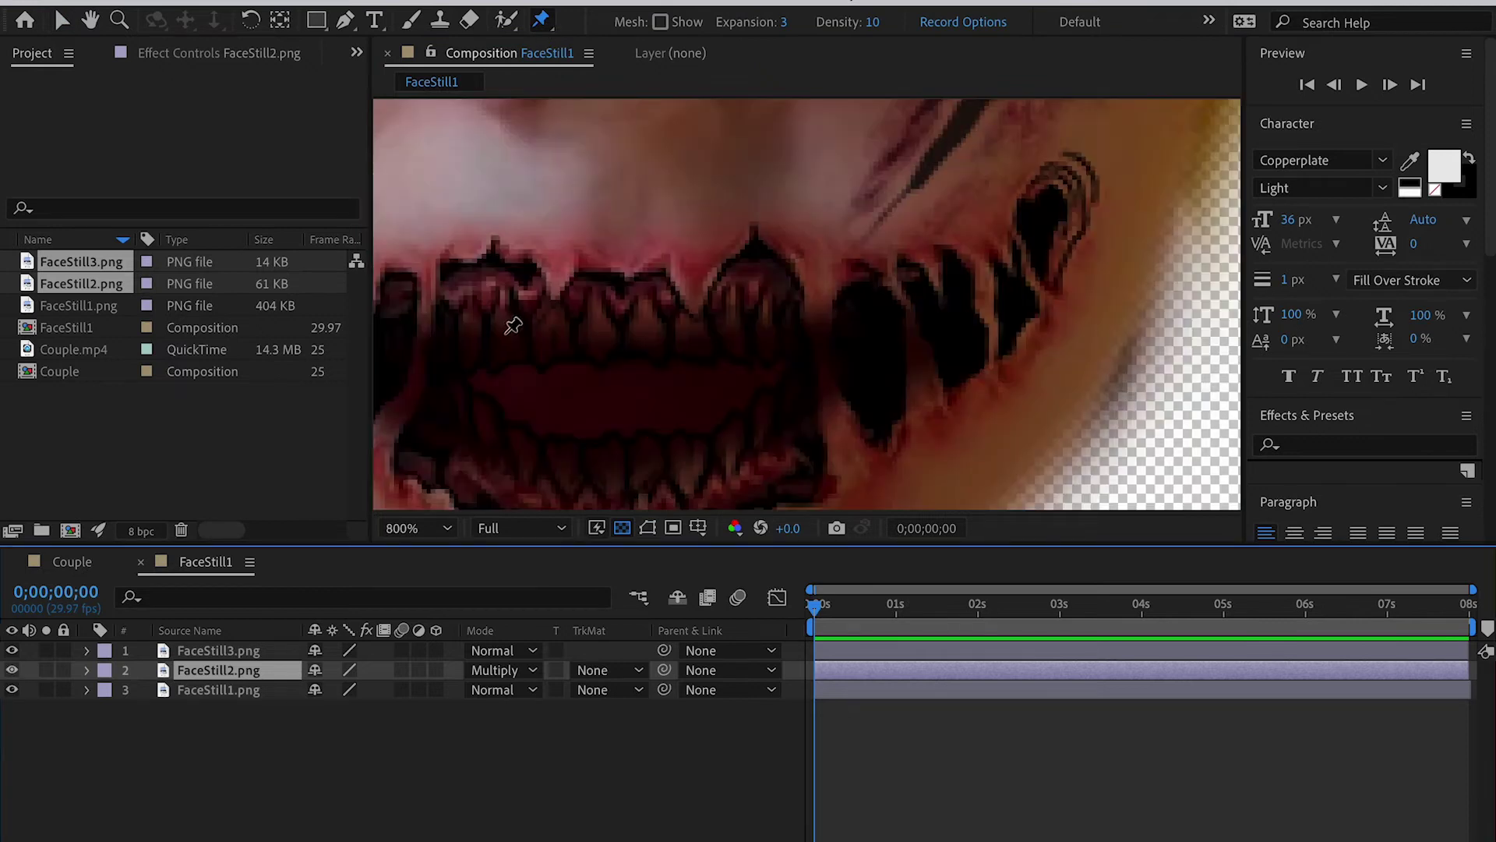
{"action": "left_click_drag", "start_coordinate": [592, 311], "coordinate": [888, 245]}
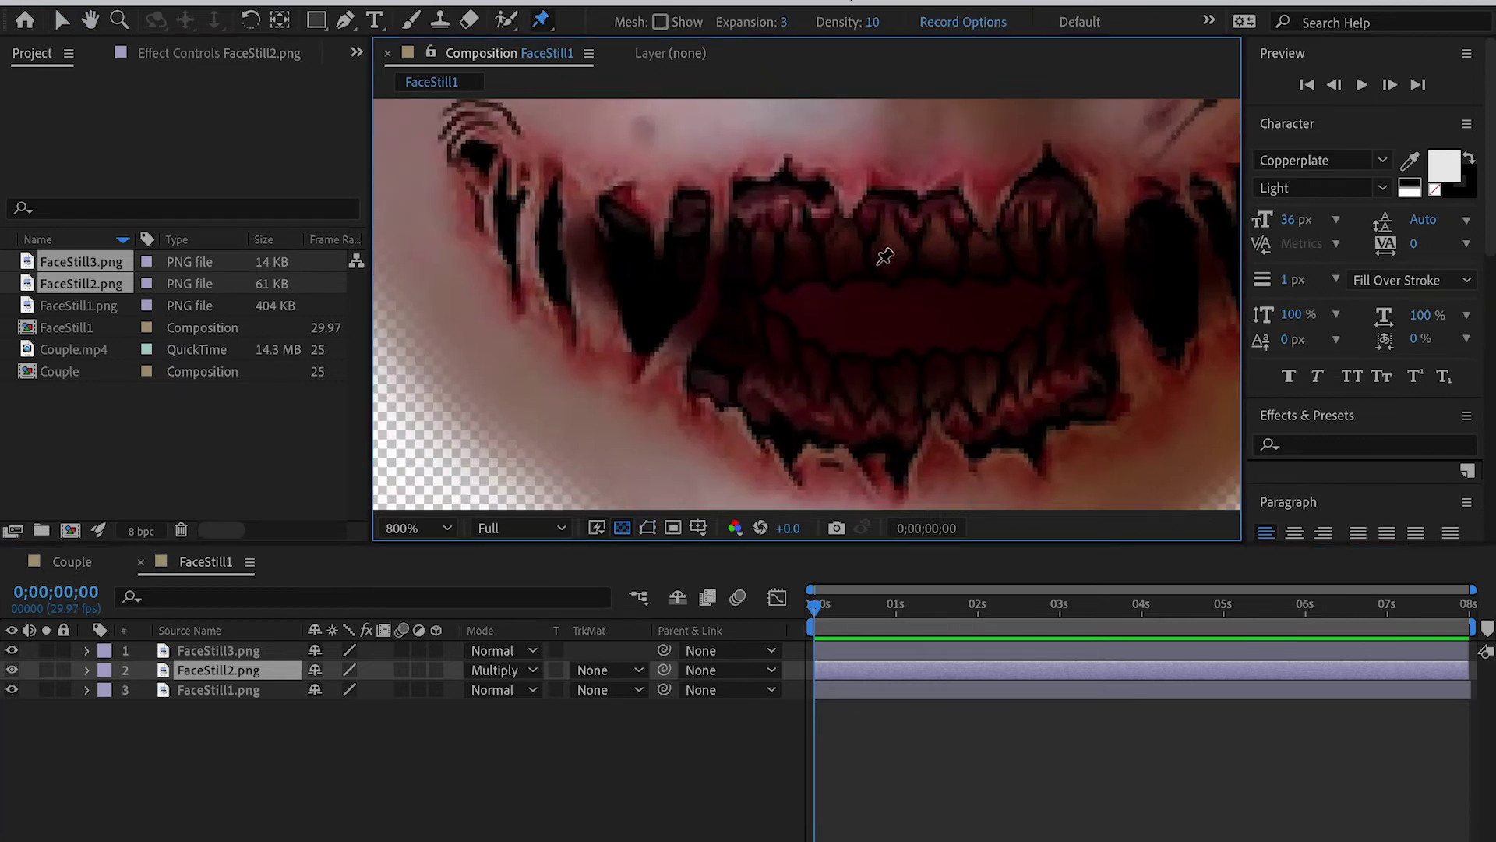
{"action": "key", "text": "grave"}
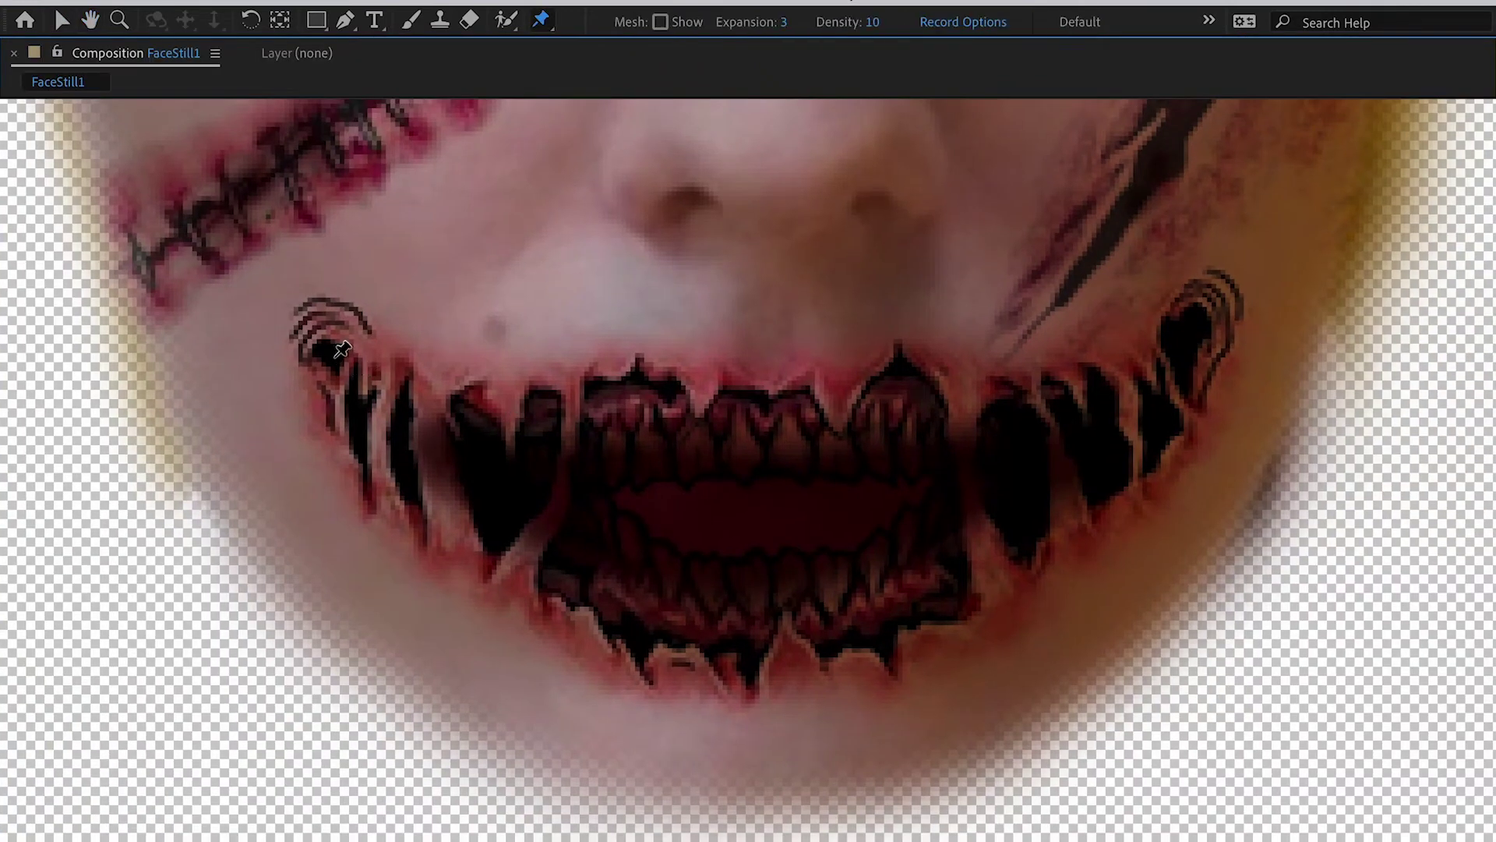
{"action": "left_click", "coordinate": [380, 400]}
{"action": "left_click", "coordinate": [475, 422]}
{"action": "left_click", "coordinate": [594, 428]}
{"action": "left_click", "coordinate": [718, 426]}
{"action": "left_click", "coordinate": [818, 426]}
{"action": "left_click", "coordinate": [932, 425]}
{"action": "left_click", "coordinate": [1057, 402]}
{"action": "left_click", "coordinate": [1144, 361]}
{"action": "left_click", "coordinate": [1206, 310]}
{"action": "left_click", "coordinate": [1194, 403]}
{"action": "left_click", "coordinate": [1146, 474]}
{"action": "left_click", "coordinate": [1066, 544]}
{"action": "left_click", "coordinate": [976, 594]}
{"action": "left_click", "coordinate": [880, 625]}
{"action": "left_click", "coordinate": [773, 642]}
{"action": "left_click", "coordinate": [658, 627]}
{"action": "left_click", "coordinate": [556, 584]}
{"action": "left_click", "coordinate": [454, 538]}
{"action": "left_click", "coordinate": [368, 467]}
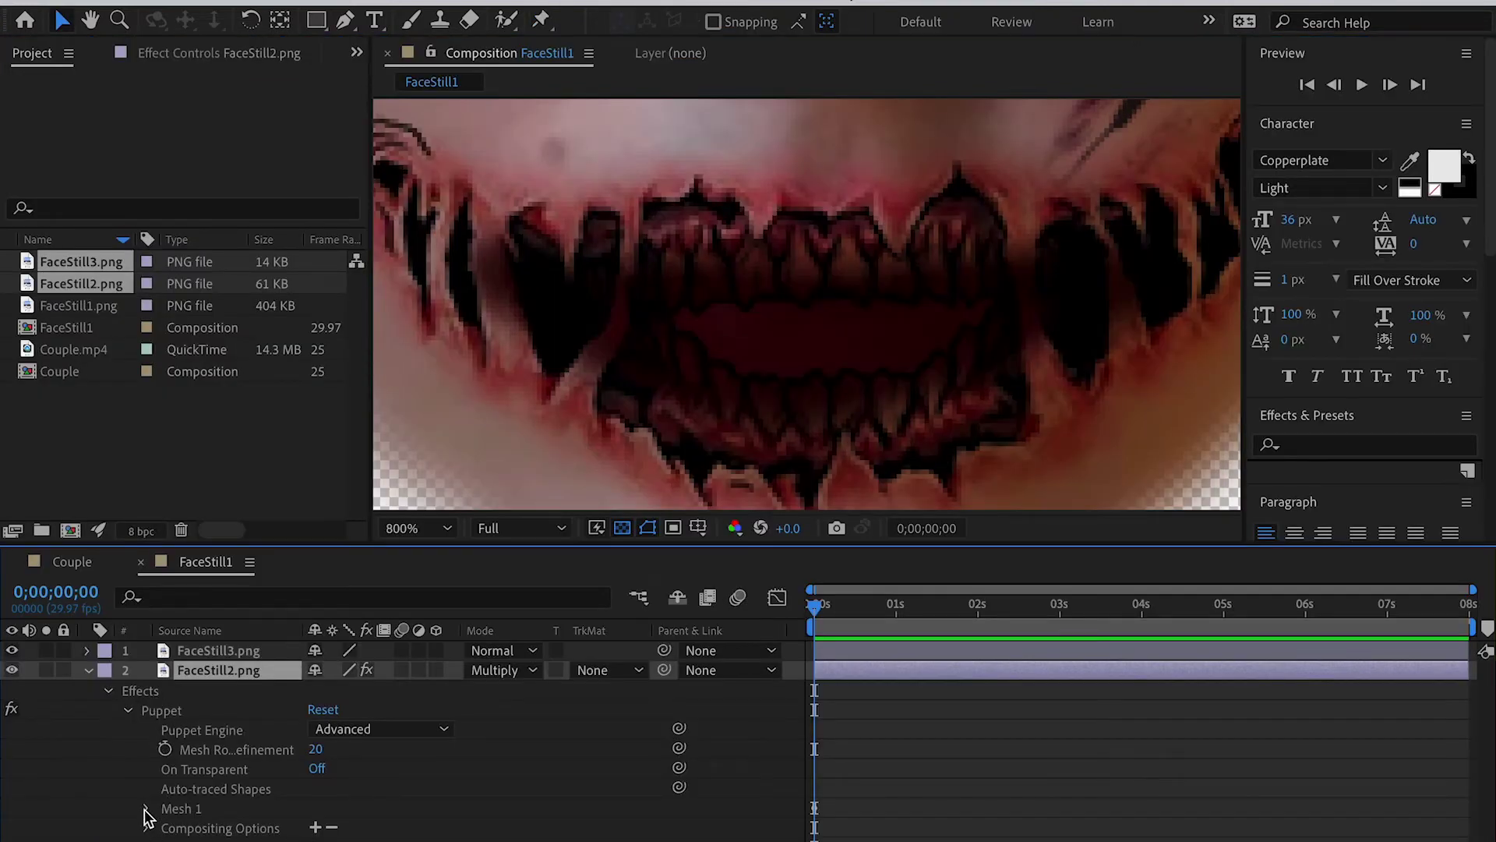
Step: Select all 20 puppet pins in the mouth mesh's Deform group and reveal their position keyframes
{"action": "left_click", "coordinate": [145, 812]}
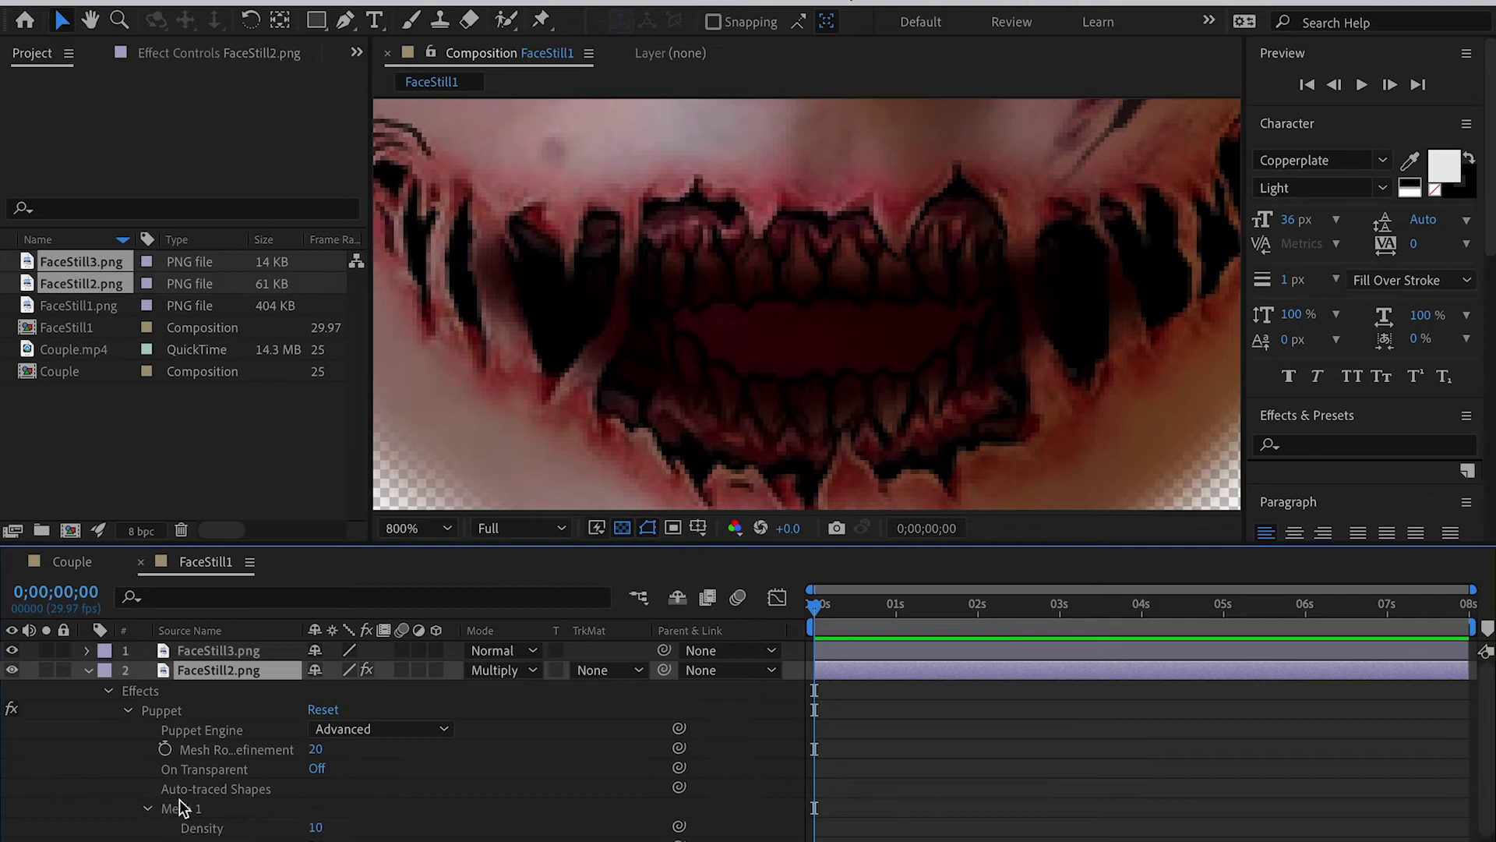
{"action": "scroll", "coordinate": [191, 826], "scroll_direction": "down", "scroll_amount": 3}
{"action": "left_click", "coordinate": [165, 812]}
{"action": "scroll", "coordinate": [179, 818], "scroll_direction": "down", "scroll_amount": 3}
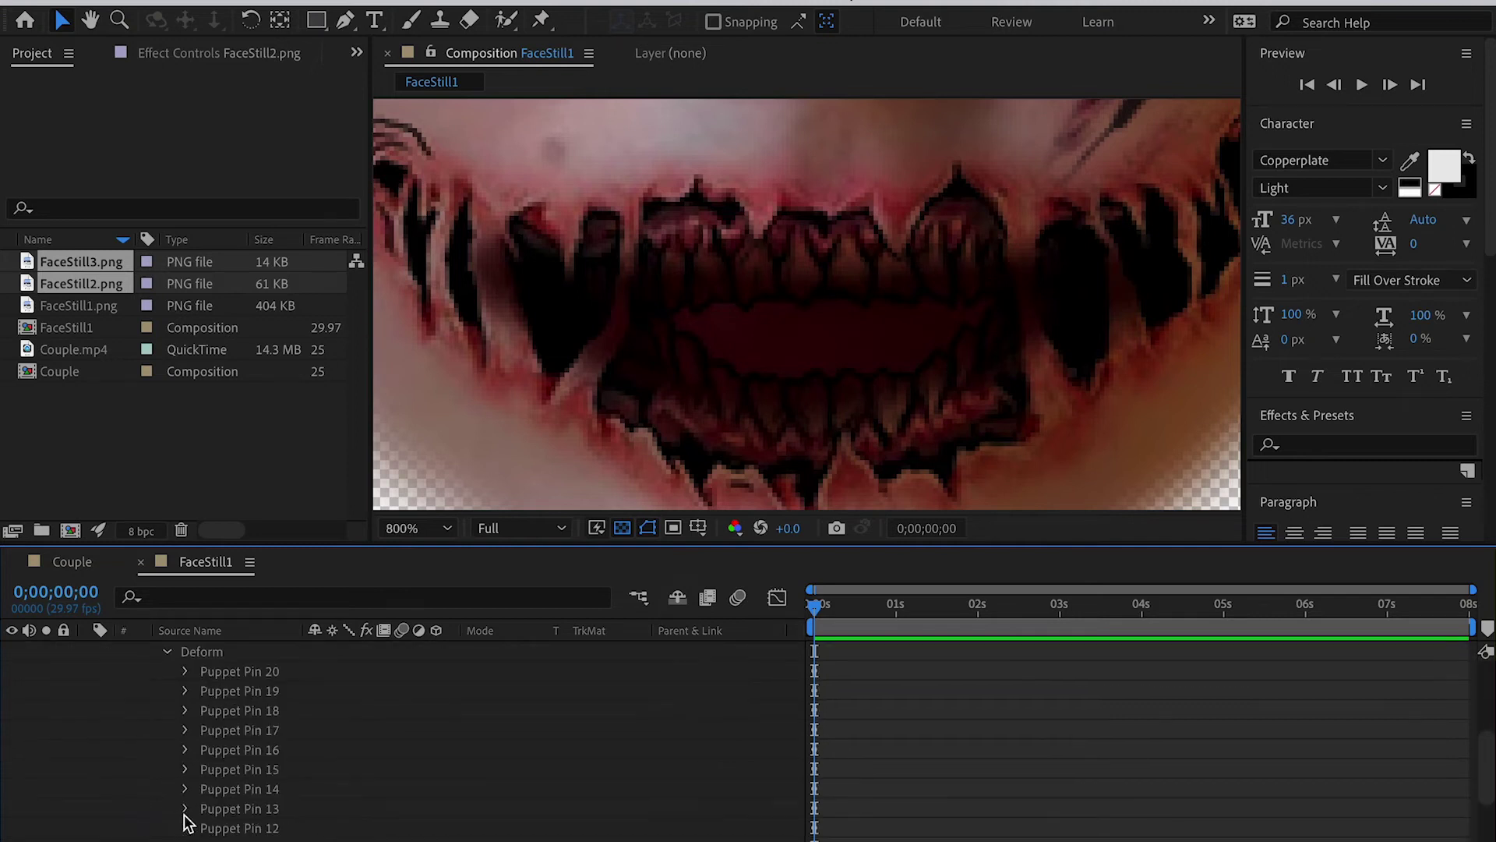
{"action": "left_click", "coordinate": [233, 674]}
{"action": "scroll", "coordinate": [237, 764], "scroll_direction": "down", "scroll_amount": 5}
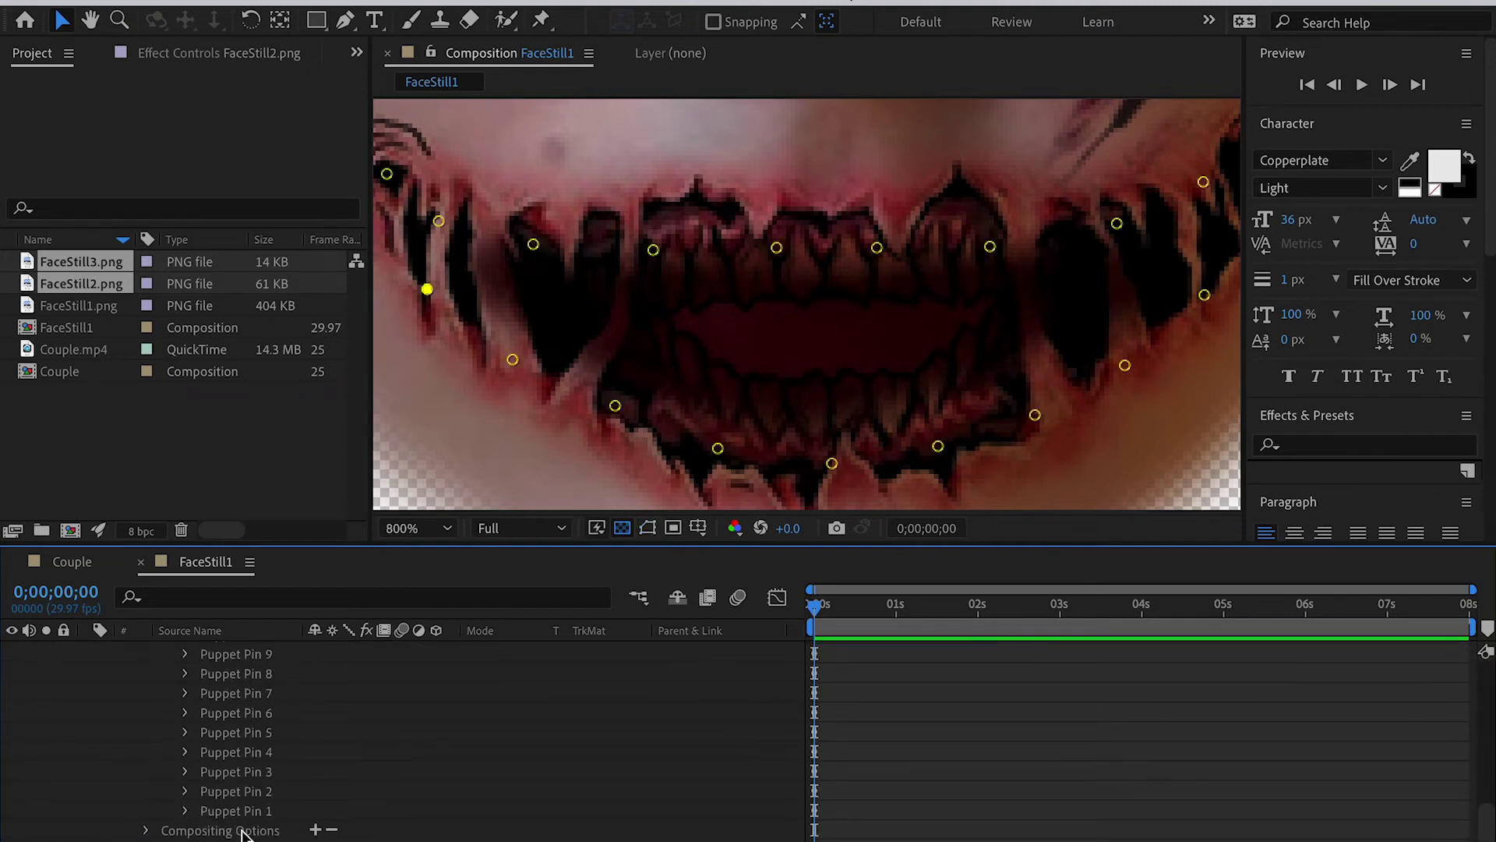
{"action": "left_click", "coordinate": [246, 814], "text": "shift"}
{"action": "scroll", "coordinate": [254, 740], "scroll_direction": "up", "scroll_amount": 5}
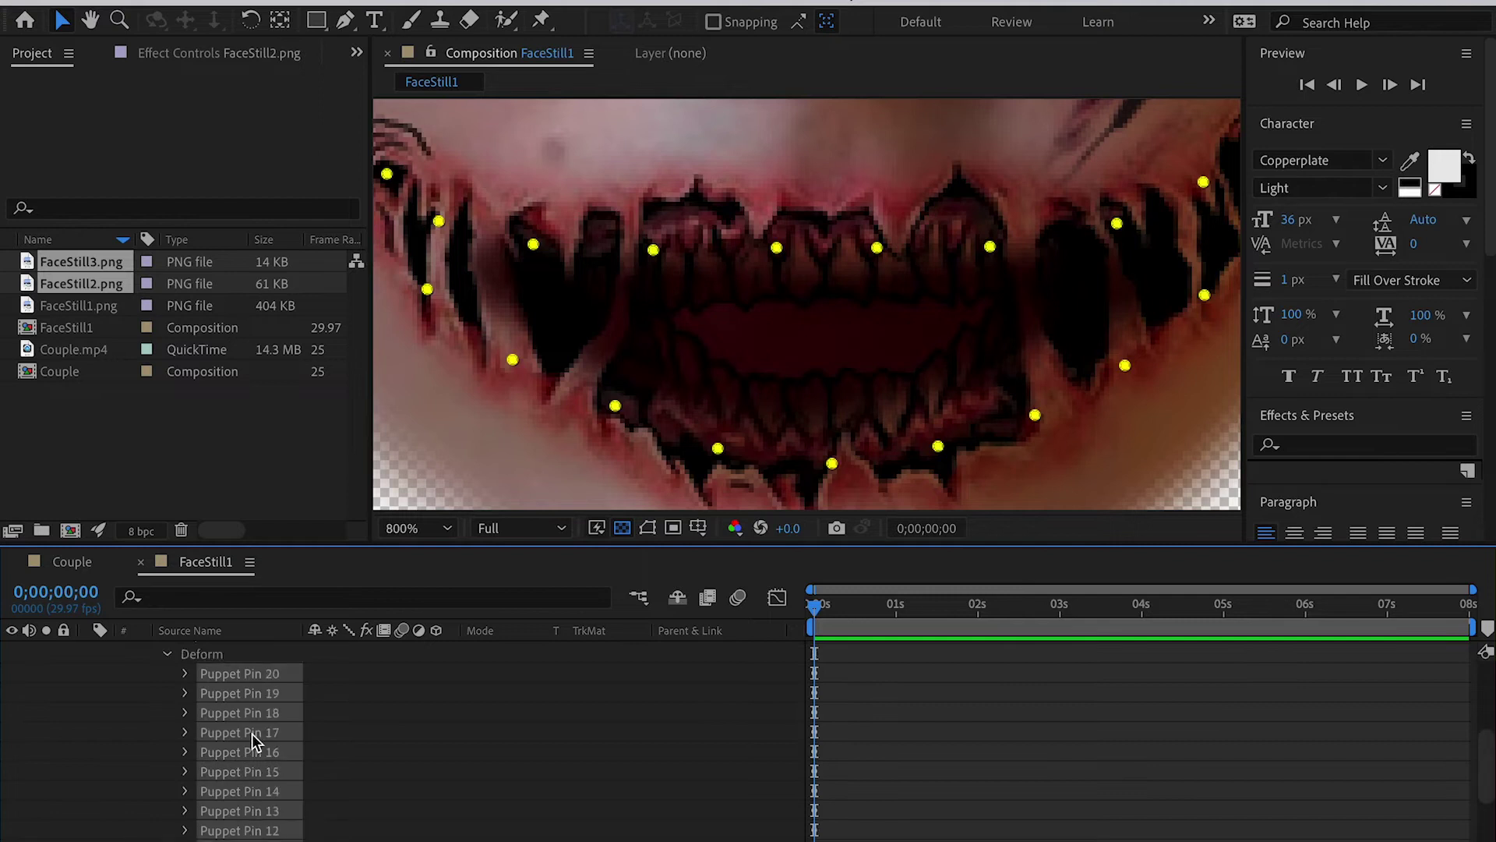
{"action": "left_click", "coordinate": [184, 674]}
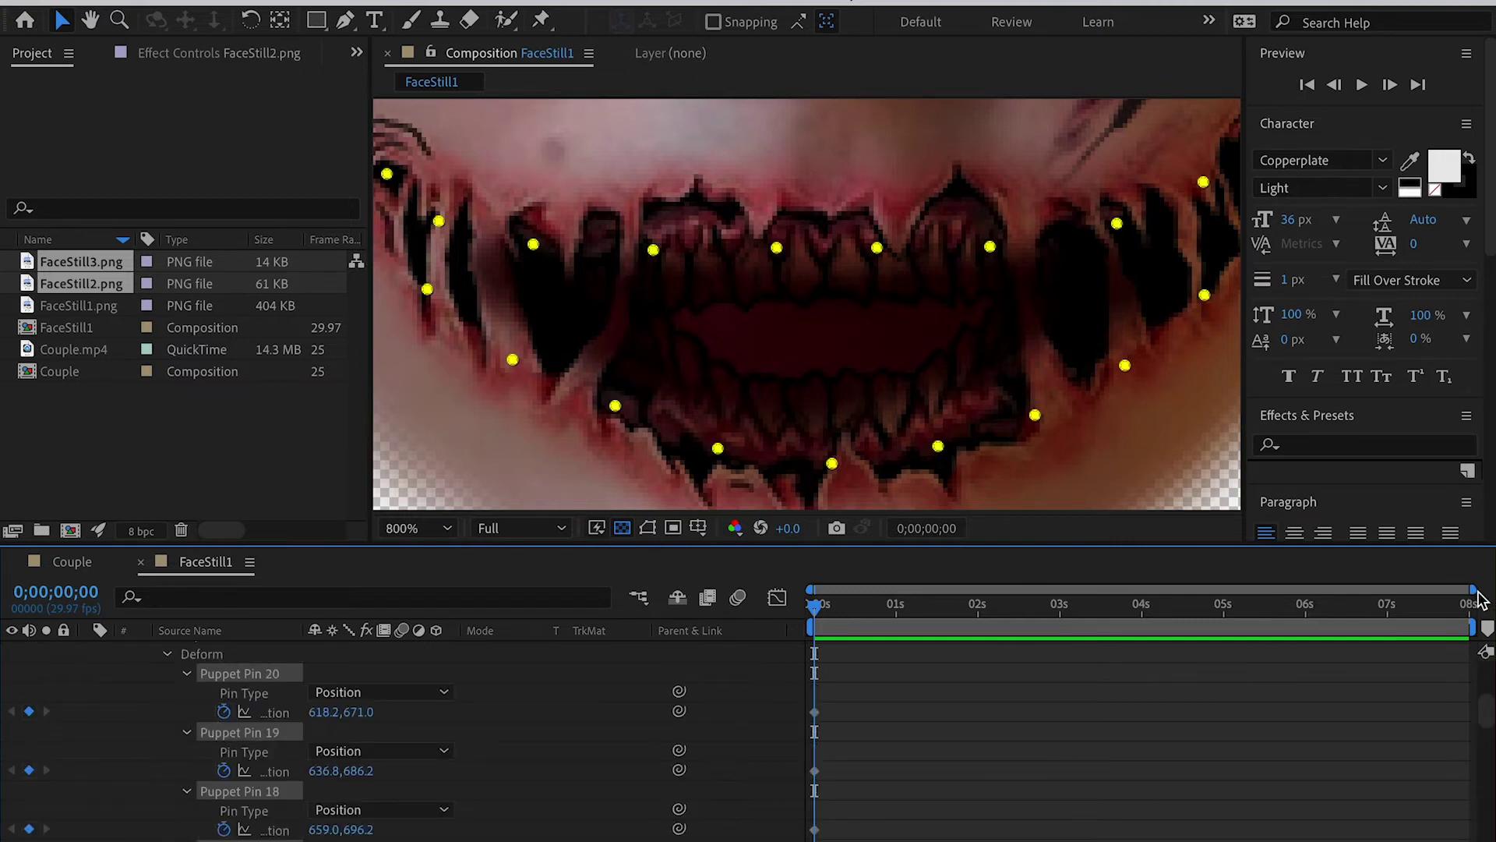
Step: At 0;00;00;10, move the puppet pins at the mouth's left corner closer together to start closing that side
{"action": "left_click_drag", "start_coordinate": [1475, 590], "coordinate": [1019, 581]}
{"action": "left_click", "coordinate": [903, 606]}
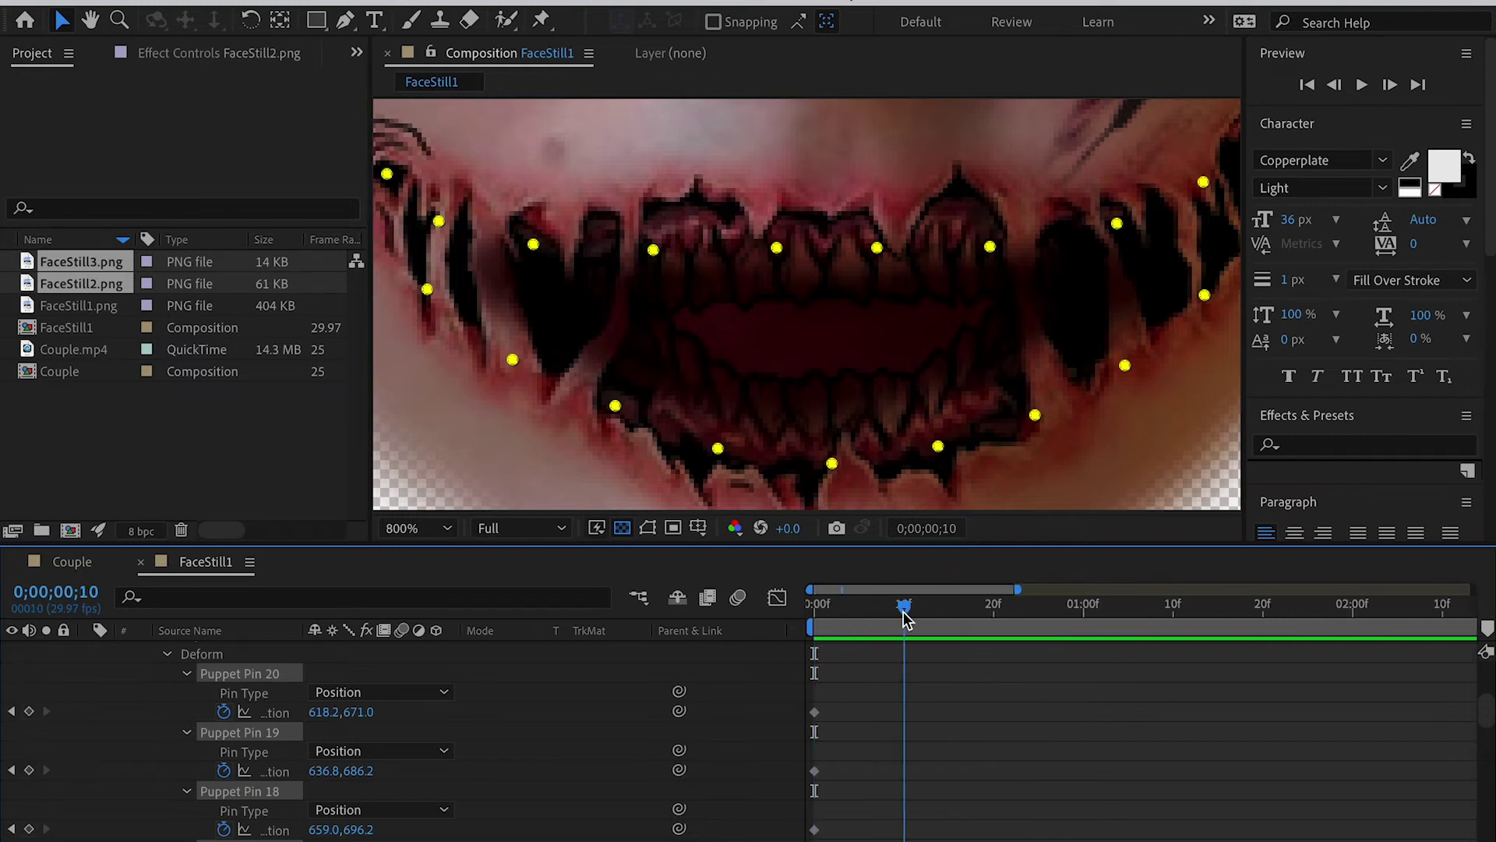
{"action": "left_click", "coordinate": [938, 680]}
{"action": "left_click", "coordinate": [911, 691]}
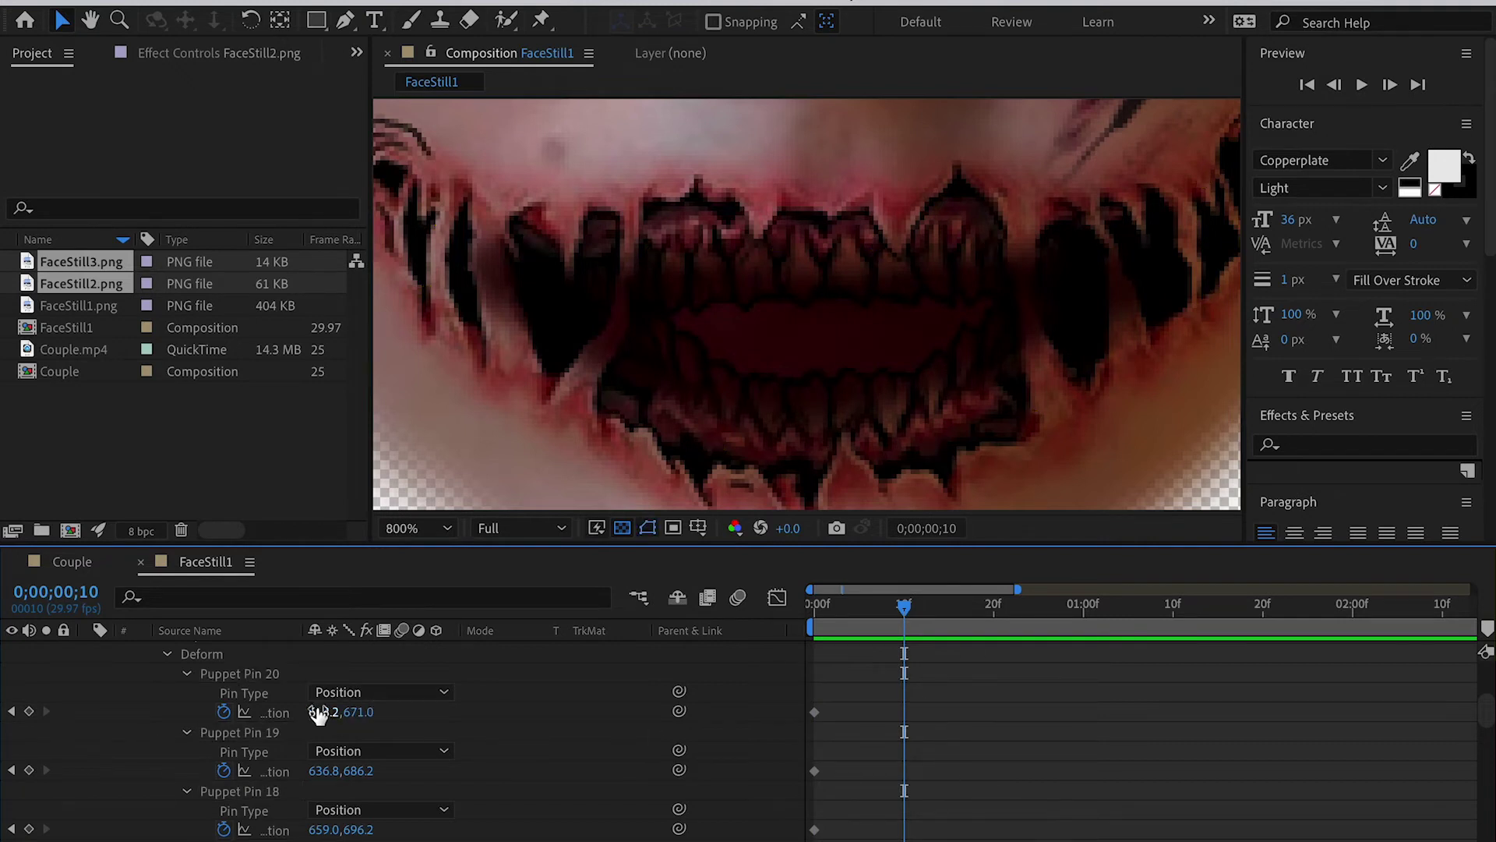
{"action": "left_click", "coordinate": [260, 675]}
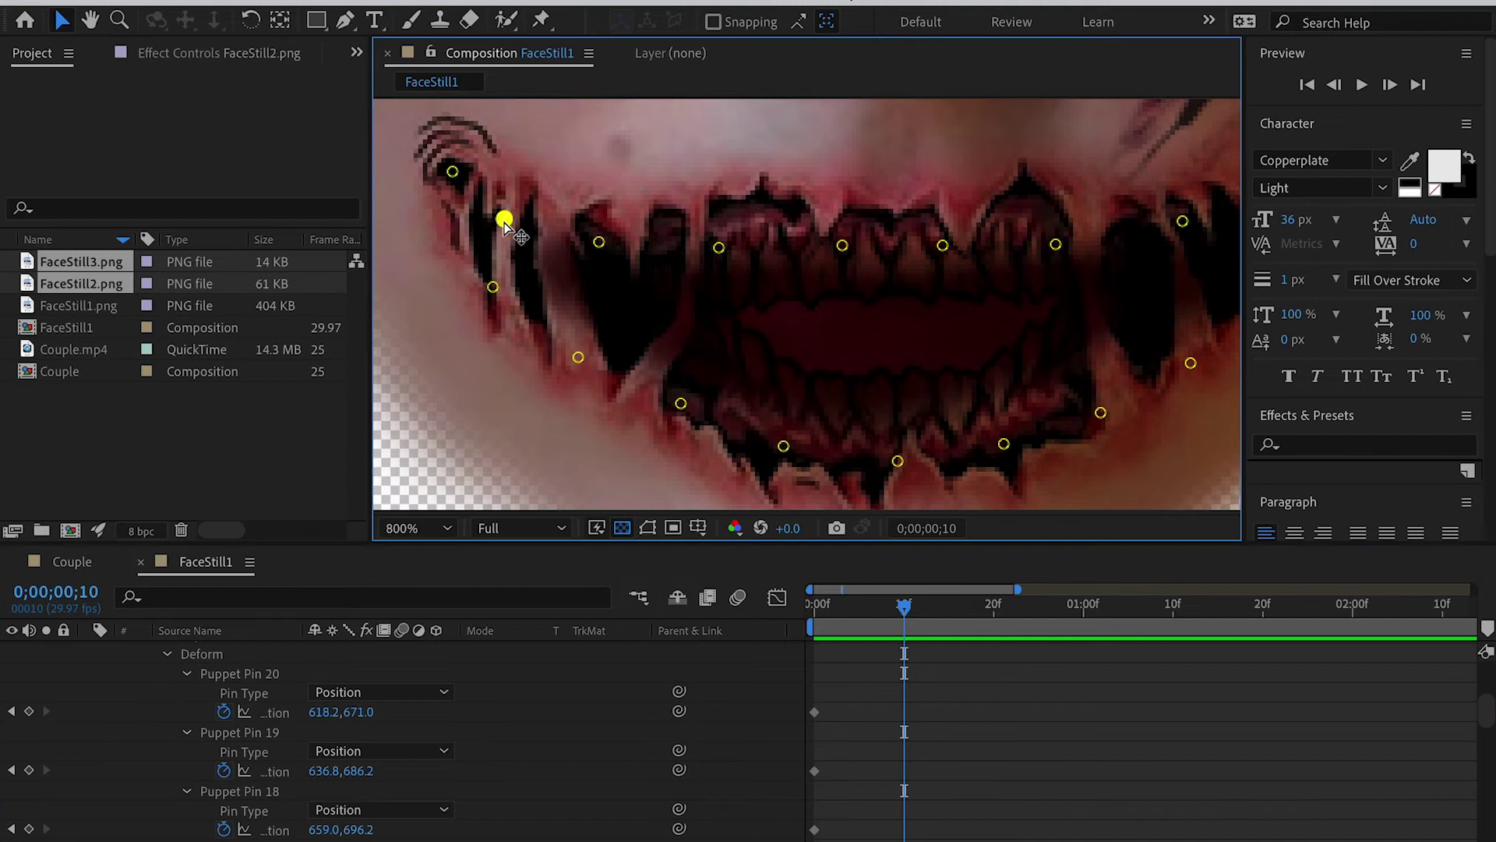
{"action": "left_click_drag", "start_coordinate": [505, 221], "coordinate": [501, 230]}
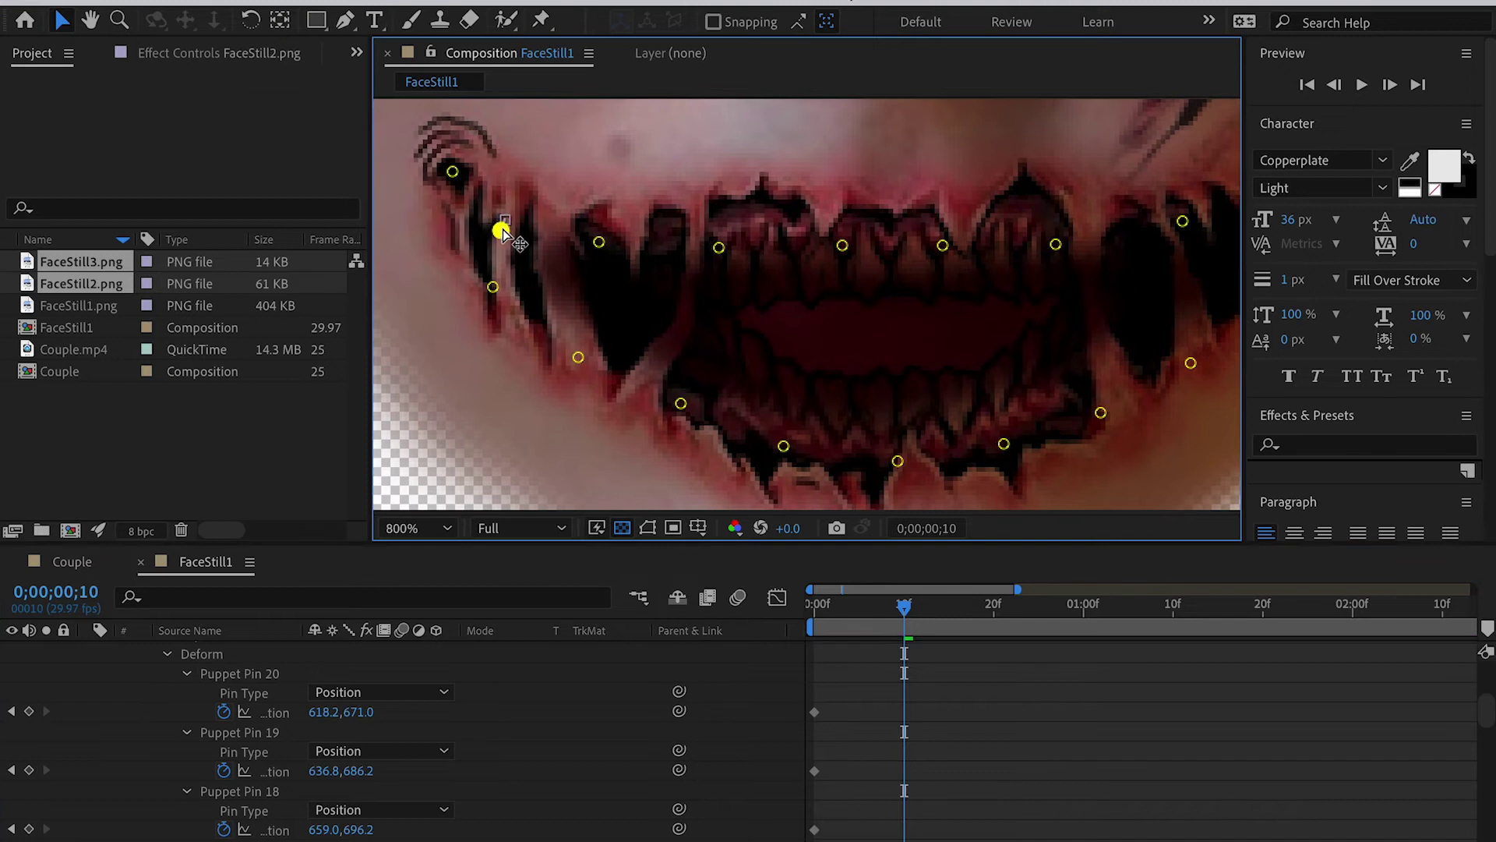
{"action": "left_click_drag", "start_coordinate": [453, 171], "coordinate": [435, 180]}
{"action": "left_click_drag", "start_coordinate": [492, 286], "coordinate": [495, 272]}
{"action": "left_click_drag", "start_coordinate": [578, 357], "coordinate": [584, 332]}
{"action": "left_click_drag", "start_coordinate": [598, 242], "coordinate": [597, 258]}
Step: At 0;00;00;10, lower the pins along the upper teeth and raise the pins along the lower edge to narrow the mouth
{"action": "left_click_drag", "start_coordinate": [718, 247], "coordinate": [714, 272]}
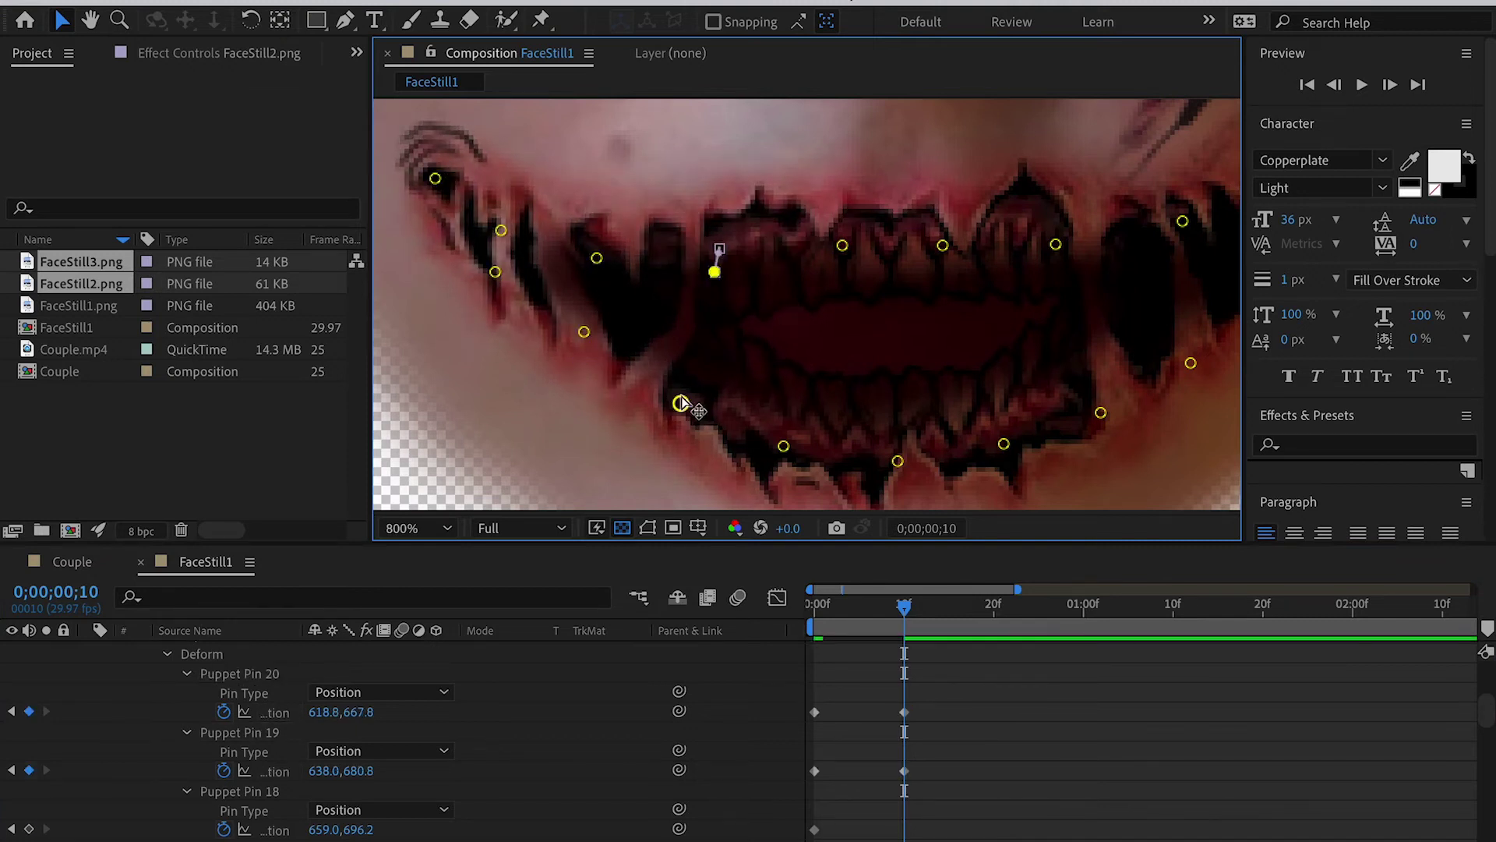
{"action": "left_click_drag", "start_coordinate": [681, 403], "coordinate": [687, 384]}
{"action": "left_click_drag", "start_coordinate": [784, 446], "coordinate": [790, 418]}
{"action": "left_click_drag", "start_coordinate": [843, 245], "coordinate": [838, 274]}
{"action": "left_click_drag", "start_coordinate": [714, 272], "coordinate": [713, 281]}
{"action": "left_click_drag", "start_coordinate": [898, 461], "coordinate": [899, 431]}
{"action": "left_click_drag", "start_coordinate": [1004, 443], "coordinate": [1004, 420]}
{"action": "left_click_drag", "start_coordinate": [1100, 413], "coordinate": [1090, 387]}
{"action": "left_click_drag", "start_coordinate": [942, 245], "coordinate": [946, 283]}
{"action": "left_click_drag", "start_coordinate": [838, 274], "coordinate": [840, 284]}
{"action": "left_click_drag", "start_coordinate": [1056, 244], "coordinate": [1061, 275]}
Step: At 0;00;00;10, move the pins on the mouth's right side inward so the upper and lower edges draw together
{"action": "left_click_drag", "start_coordinate": [1169, 323], "coordinate": [801, 330]}
{"action": "key", "text": "grave"}
{"action": "left_click_drag", "start_coordinate": [765, 549], "coordinate": [756, 516]}
{"action": "left_click_drag", "start_coordinate": [663, 571], "coordinate": [661, 559]}
{"action": "left_click_drag", "start_coordinate": [843, 478], "coordinate": [830, 456]}
{"action": "left_click_drag", "start_coordinate": [893, 408], "coordinate": [881, 391]}
{"action": "left_click_drag", "start_coordinate": [904, 314], "coordinate": [919, 316]}
{"action": "left_click_drag", "start_coordinate": [842, 365], "coordinate": [847, 370]}
{"action": "left_click_drag", "start_coordinate": [756, 407], "coordinate": [760, 425]}
{"action": "key", "text": "grave"}
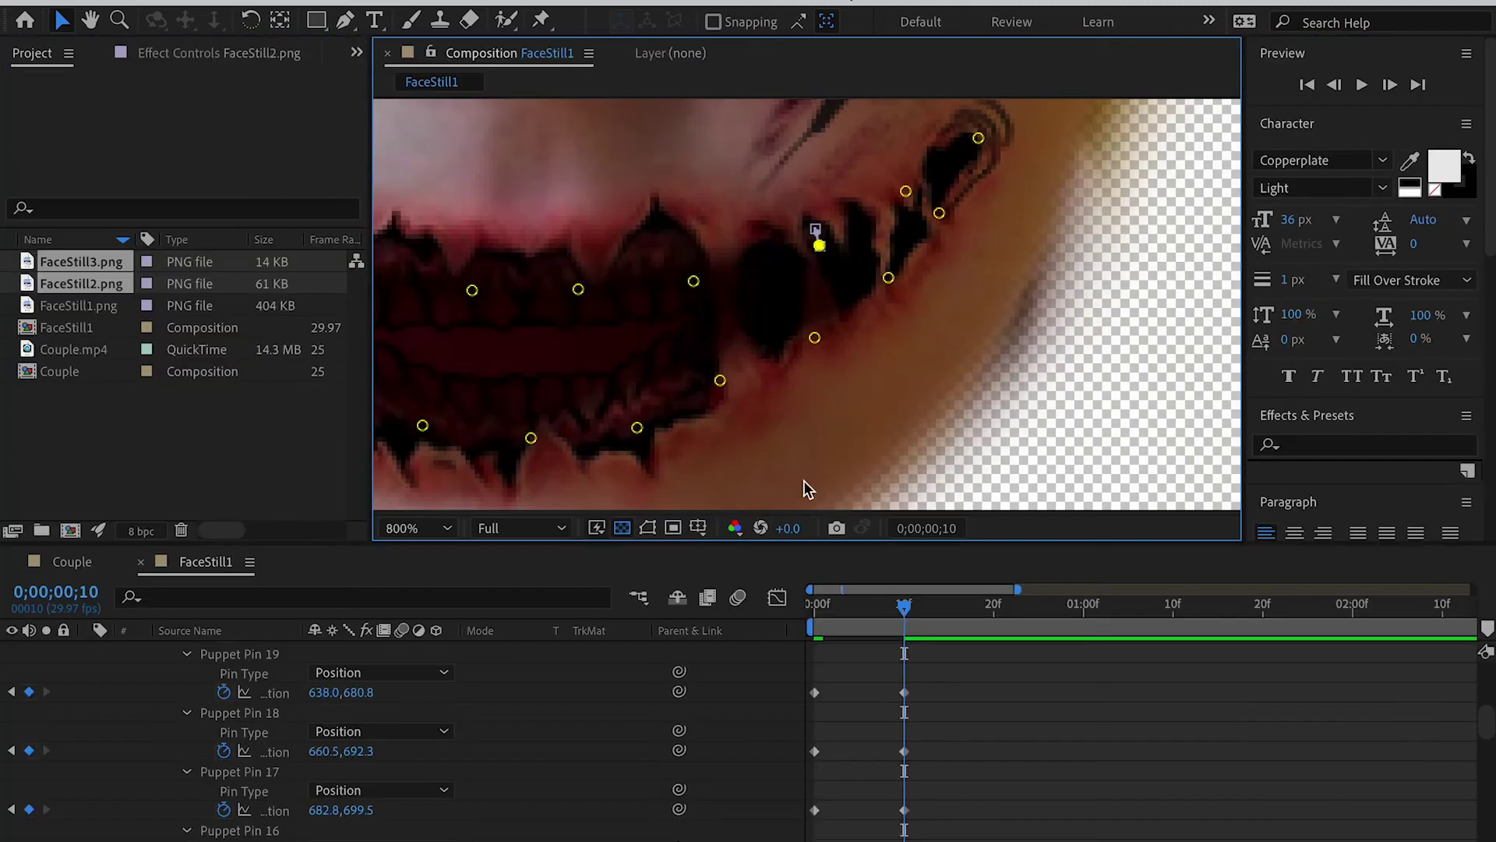
Step: Copy the first position keyframe of every puppet pin and paste the set at 0;00;00;20
{"action": "left_click_drag", "start_coordinate": [904, 607], "coordinate": [1003, 608]}
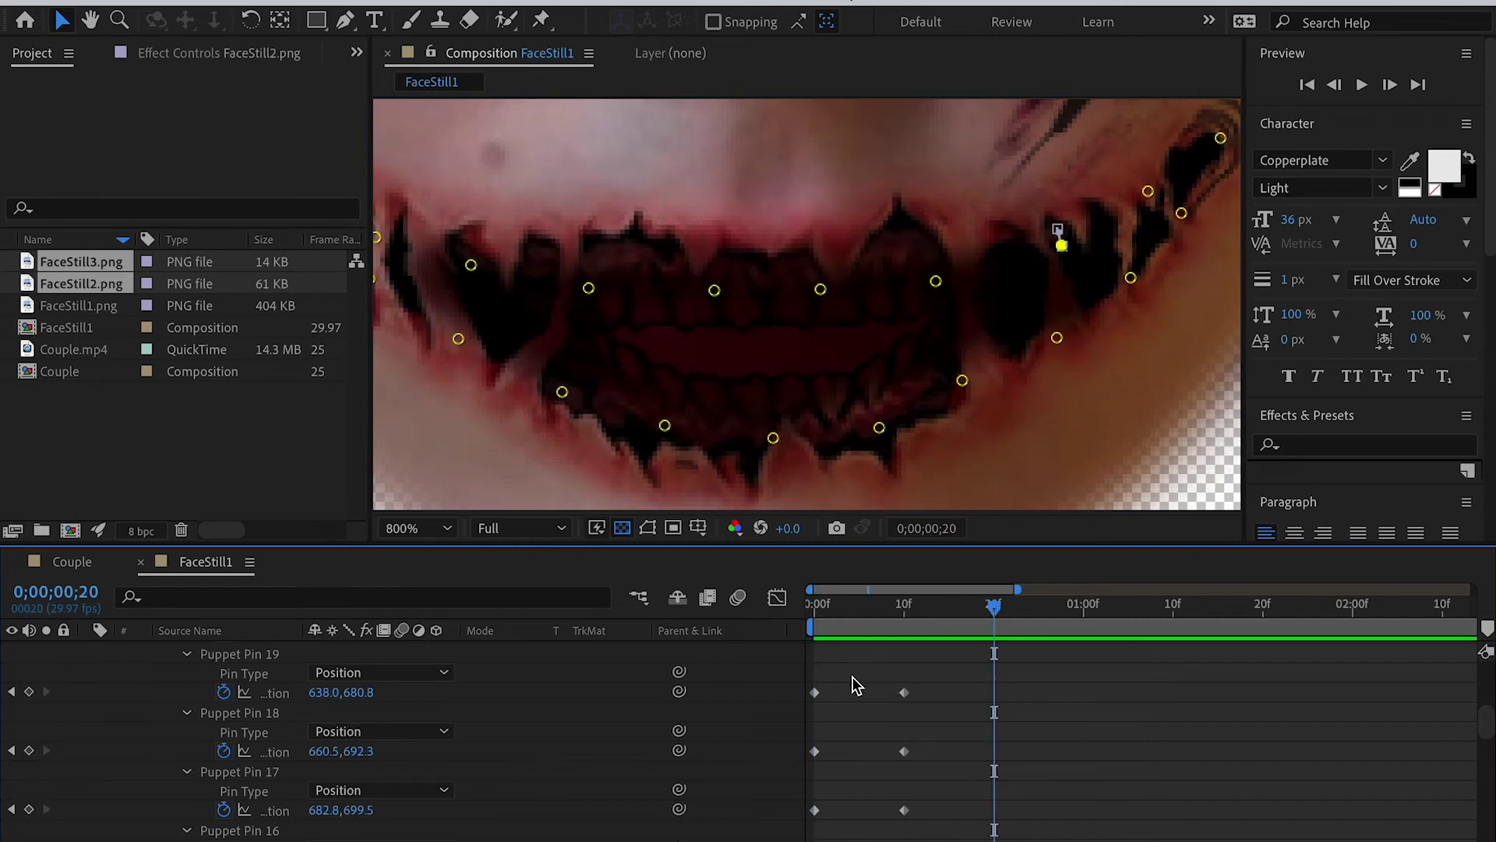
{"action": "key", "text": "grave"}
{"action": "left_click_drag", "start_coordinate": [858, 159], "coordinate": [804, 829]}
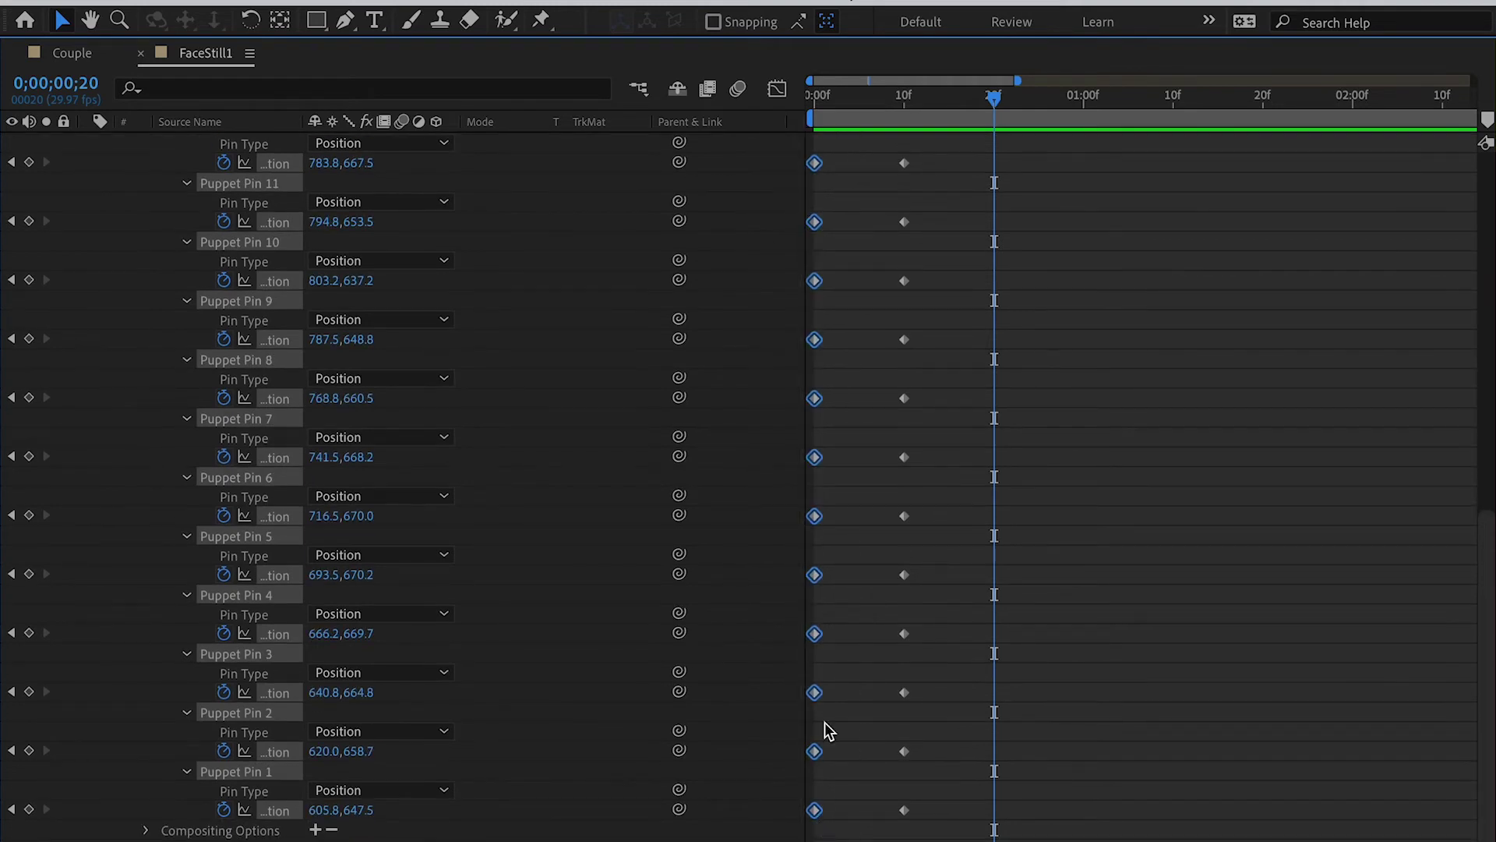
{"action": "scroll", "coordinate": [288, 558], "scroll_direction": "up", "scroll_amount": 10}
{"action": "key", "text": "ctrl+v"}
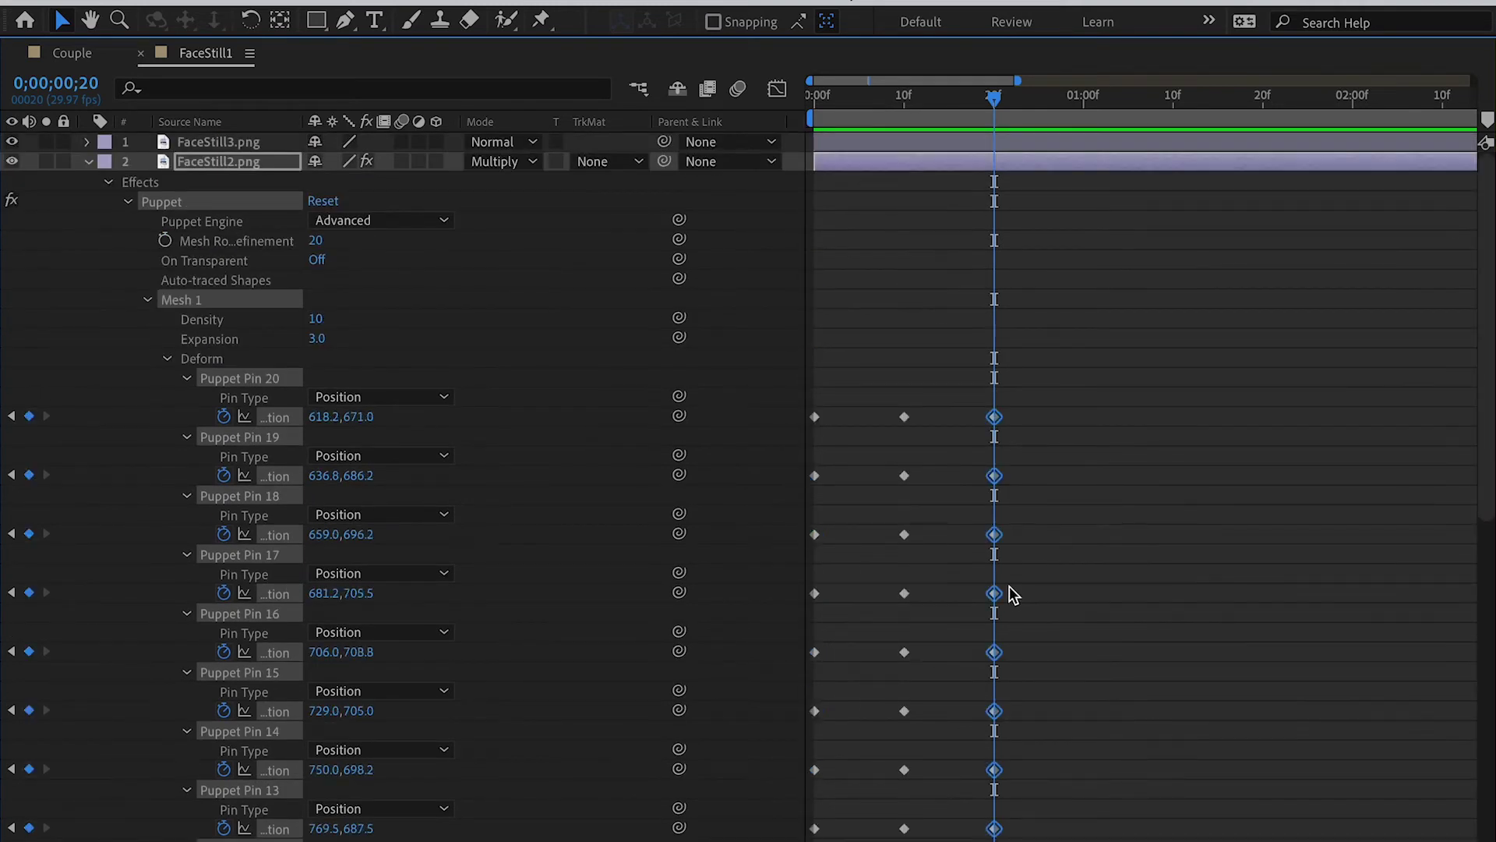
{"action": "key", "text": "grave"}
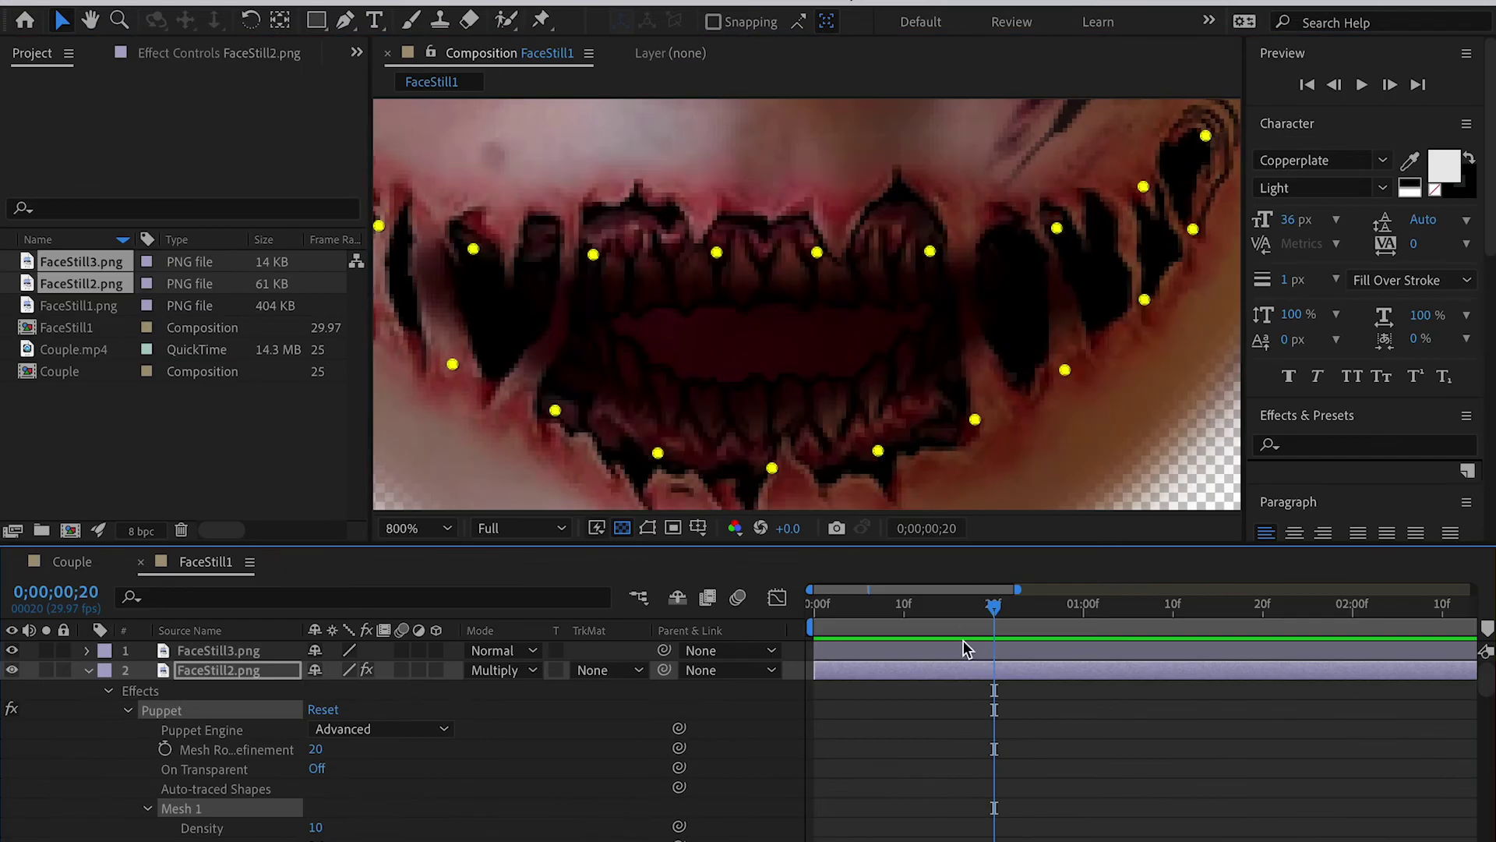
Step: Copy the three position keyframes of all puppet pins and paste them at 0;00;00;20 to repeat the mouth movement
{"action": "left_click_drag", "start_coordinate": [988, 618], "coordinate": [988, 657]}
{"action": "key", "text": "grave"}
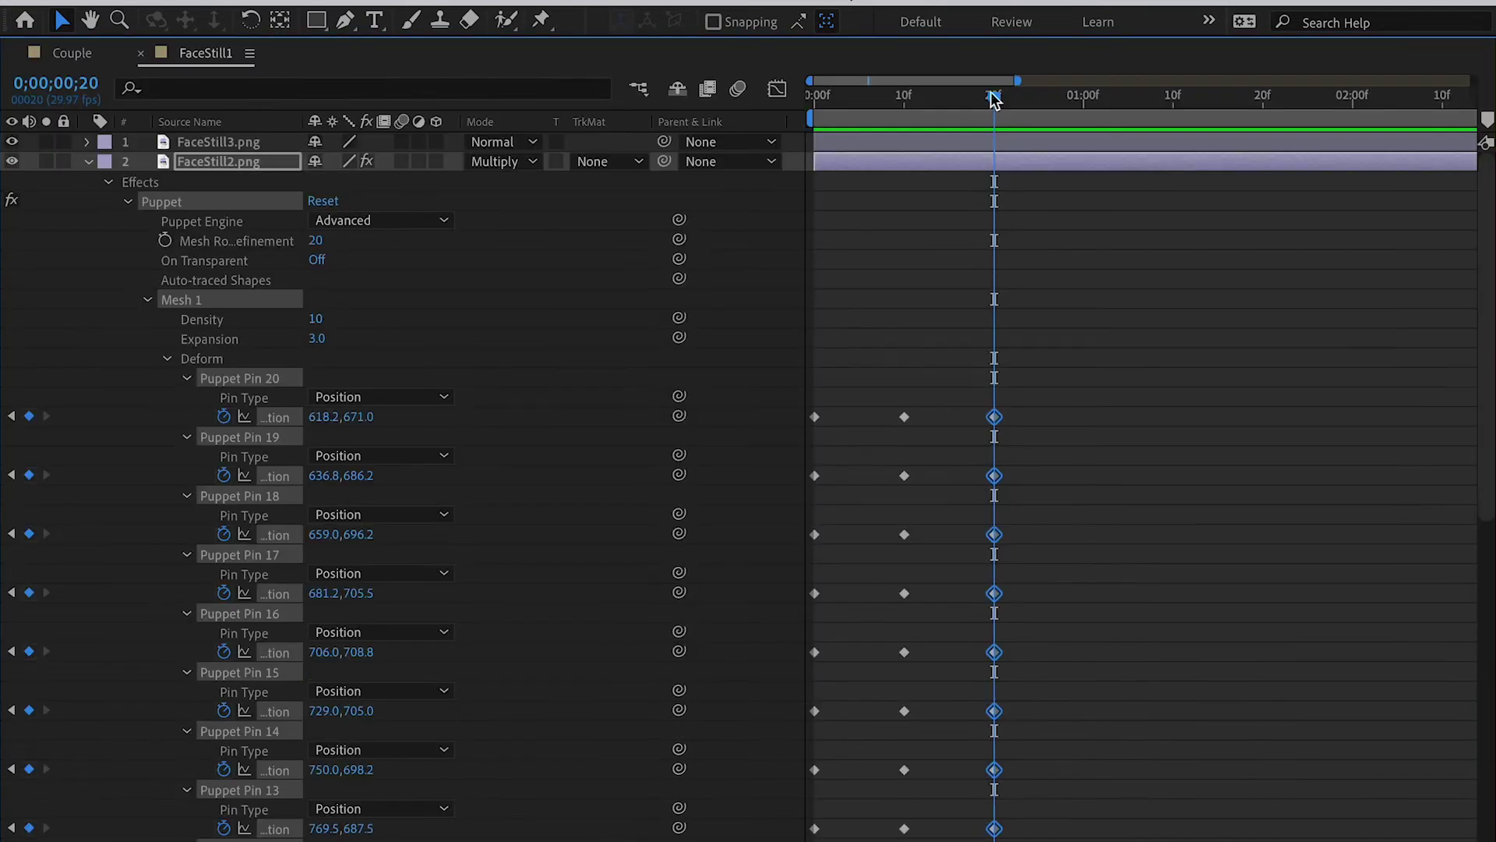
{"action": "left_click_drag", "start_coordinate": [1055, 389], "coordinate": [807, 822]}
{"action": "key", "text": "ctrl+c"}
{"action": "key", "text": "ctrl+v"}
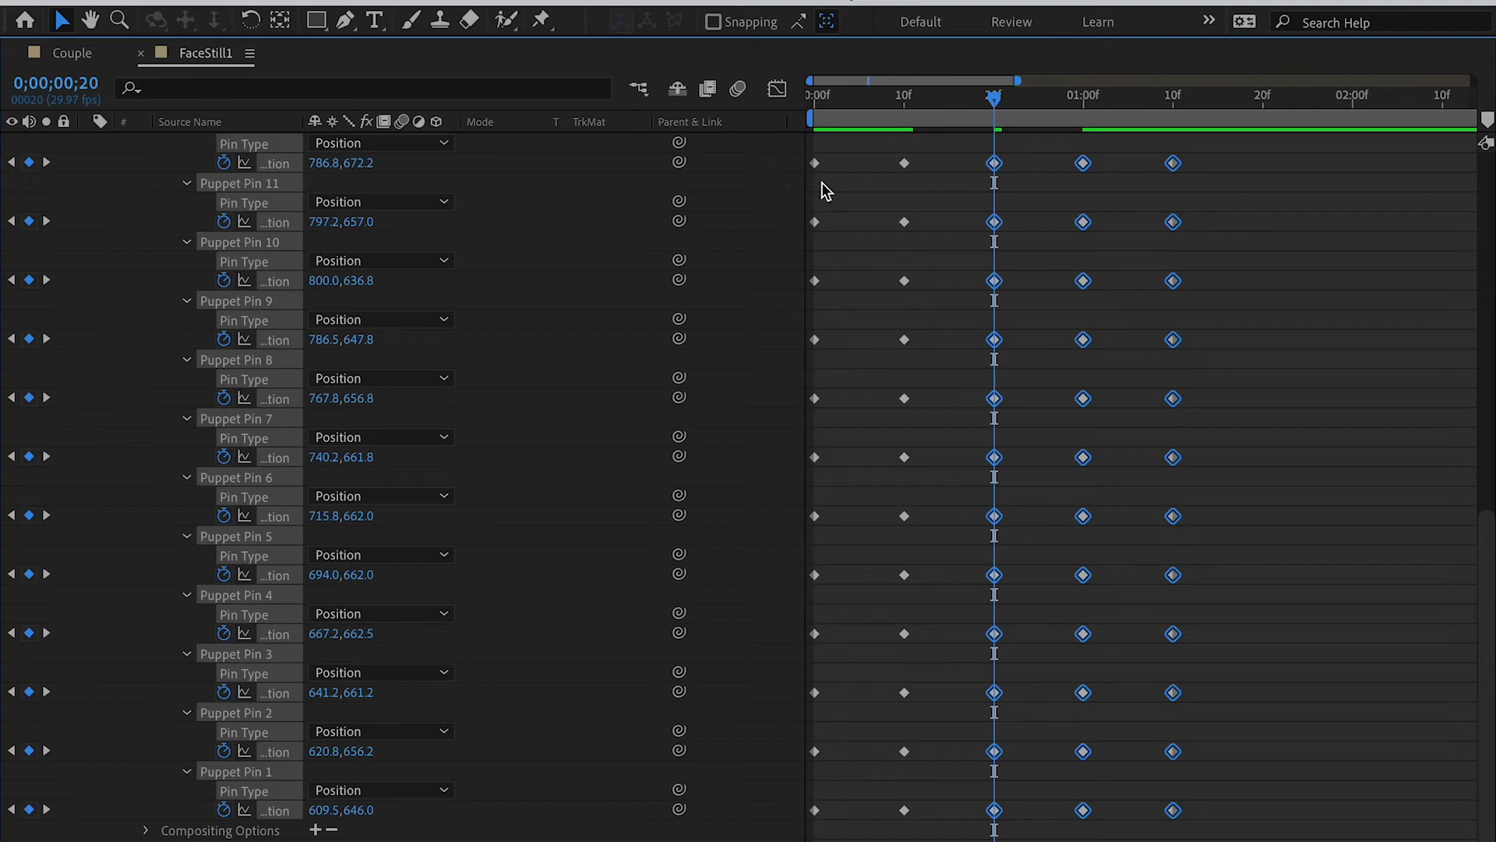
Step: Copy all puppet pin keyframes up to 0;00;01;10 and paste them at 0;00;01;10
{"action": "key", "text": "k"}
{"action": "key", "text": "k"}
{"action": "scroll", "coordinate": [1210, 162], "scroll_direction": "up", "scroll_amount": 8}
{"action": "left_click_drag", "start_coordinate": [1239, 390], "coordinate": [799, 839]}
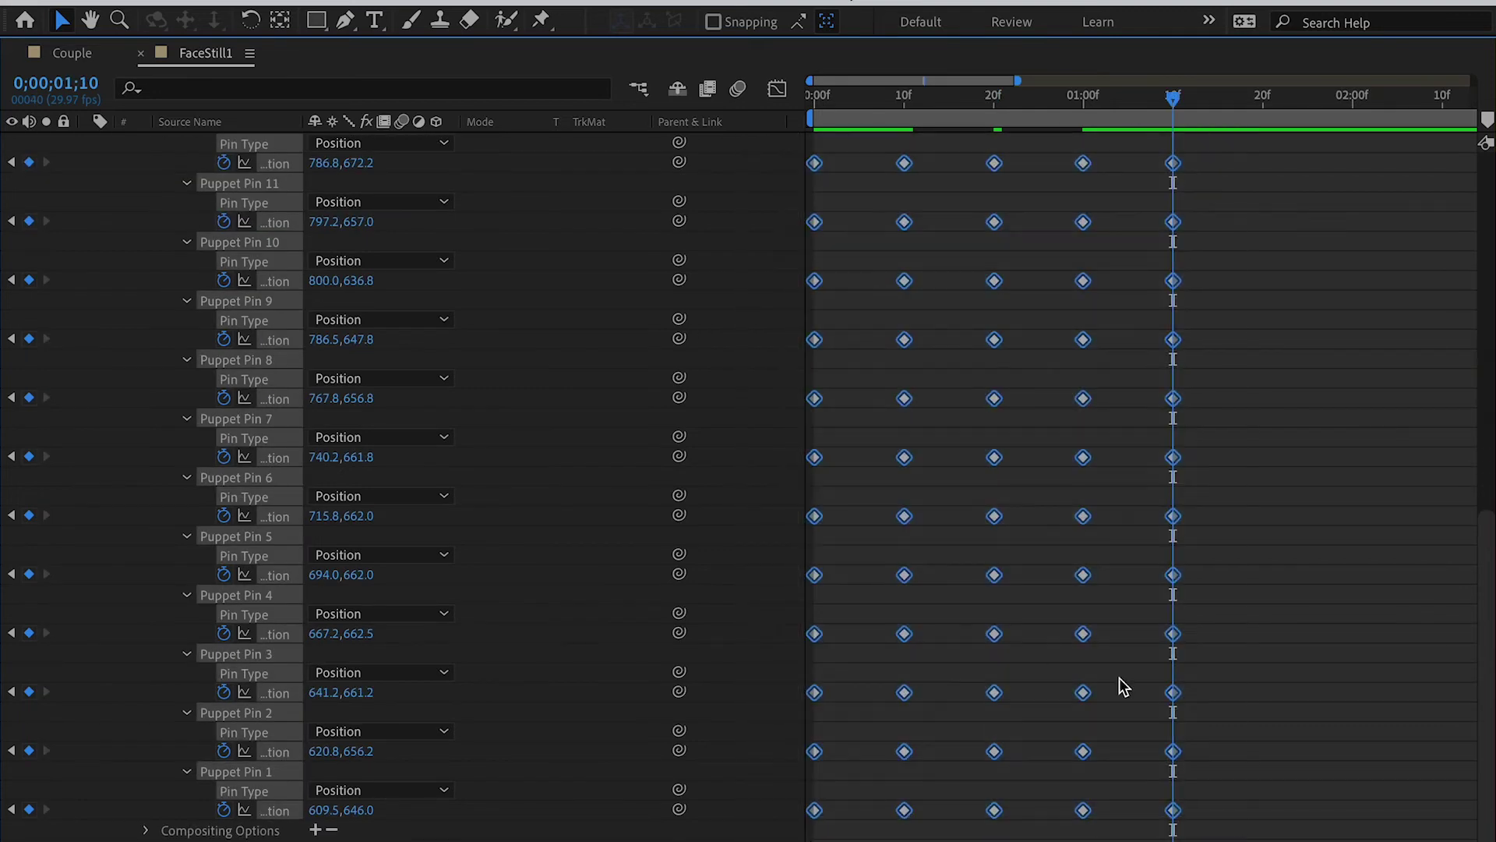
{"action": "key", "text": "ctrl+c"}
{"action": "key", "text": "ctrl+v"}
Step: Show the full 8-second timeline, copy all existing puppet pin keyframes and paste them starting at the last keyframe
{"action": "left_click_drag", "start_coordinate": [1017, 81], "coordinate": [1473, 81]}
{"action": "left_click", "coordinate": [1044, 98]}
{"action": "left_click", "coordinate": [11, 220]}
{"action": "scroll", "coordinate": [1075, 172], "scroll_direction": "up", "scroll_amount": 8}
{"action": "left_click_drag", "start_coordinate": [1097, 167], "coordinate": [787, 840]}
{"action": "scroll", "coordinate": [1042, 301], "scroll_direction": "up", "scroll_amount": 8}
{"action": "key", "text": "ctrl+c"}
{"action": "key", "text": "ctrl+v"}
Step: Paste the puppet pin keyframes again at 0;00;05;10 to fill the rest of the composition
{"action": "left_click", "coordinate": [1299, 98]}
{"action": "left_click", "coordinate": [11, 397]}
{"action": "key", "text": "ctrl+v"}
{"action": "scroll", "coordinate": [1278, 273], "scroll_direction": "down", "scroll_amount": 10}
{"action": "key", "text": "grave"}
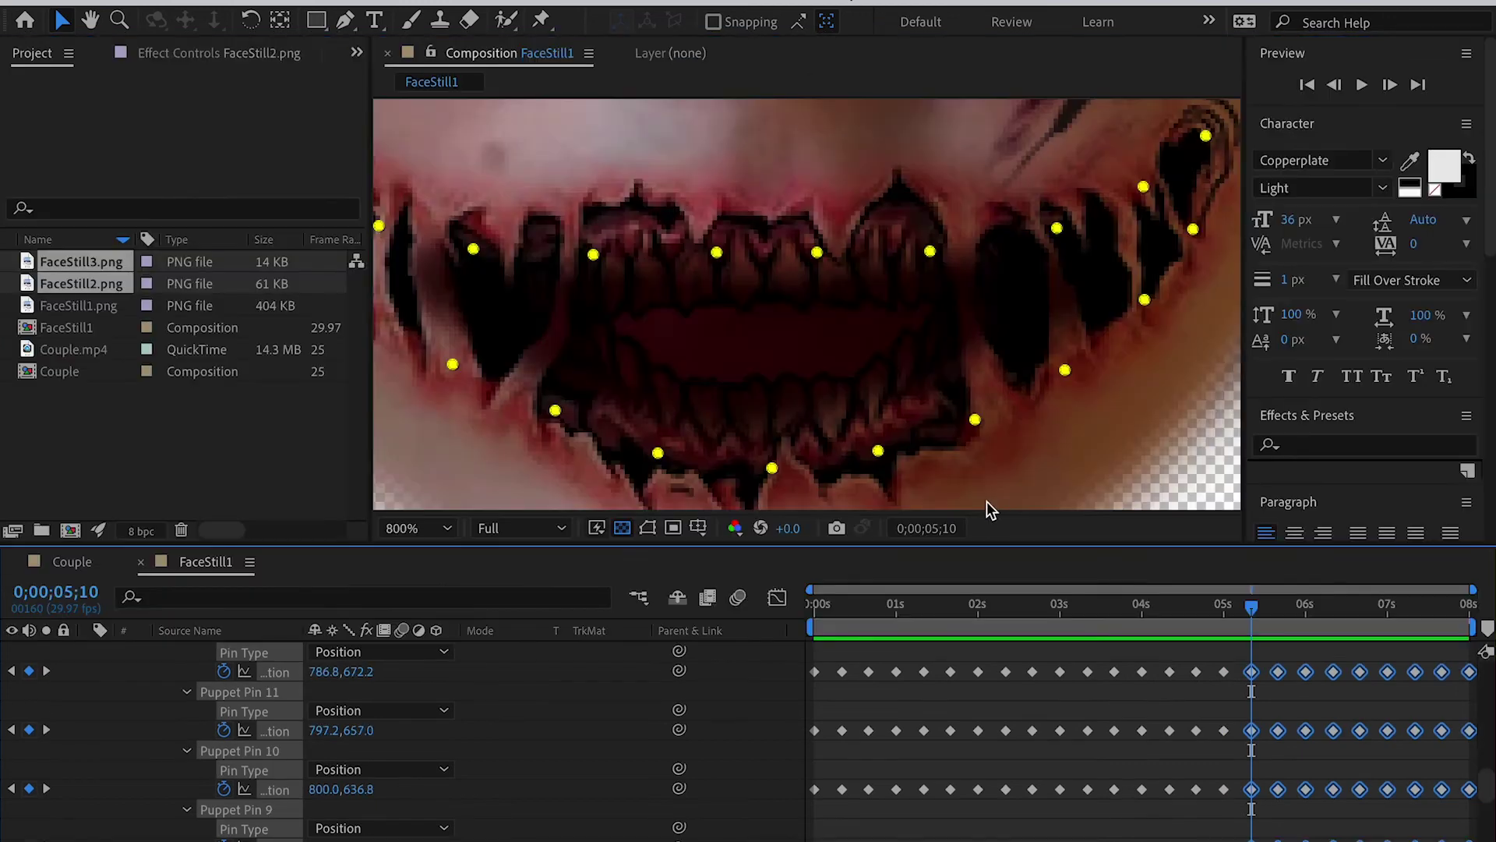
Step: Play the mouth animation of the FaceStill1 composition from the first frame in an enlarged view
{"action": "left_click_drag", "start_coordinate": [1157, 607], "coordinate": [665, 608]}
{"action": "key", "text": "comma"}
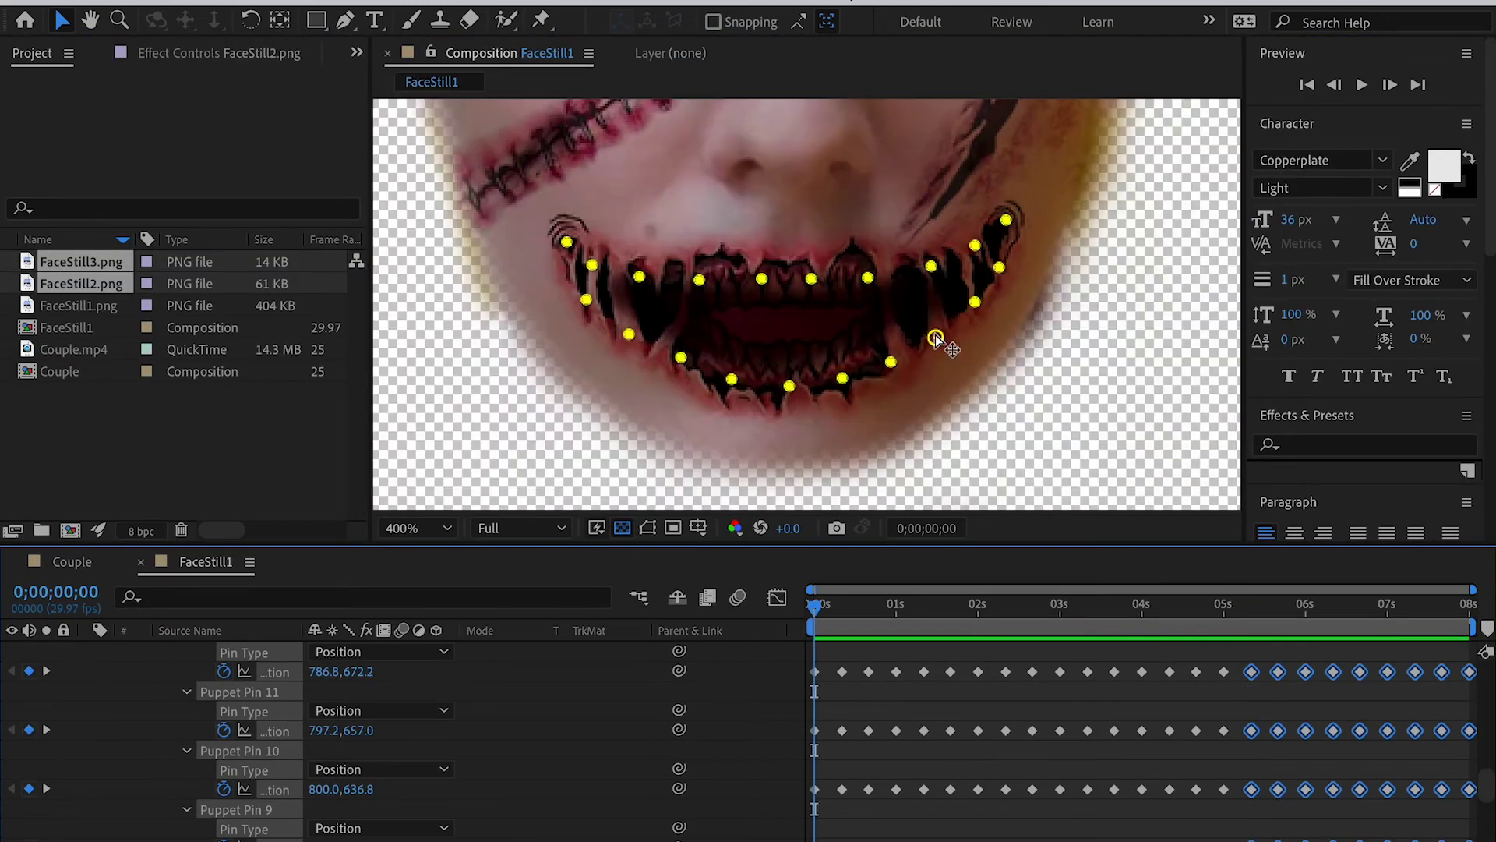
{"action": "key", "text": "grave"}
{"action": "key", "text": "grave"}
{"action": "key", "text": "F2"}
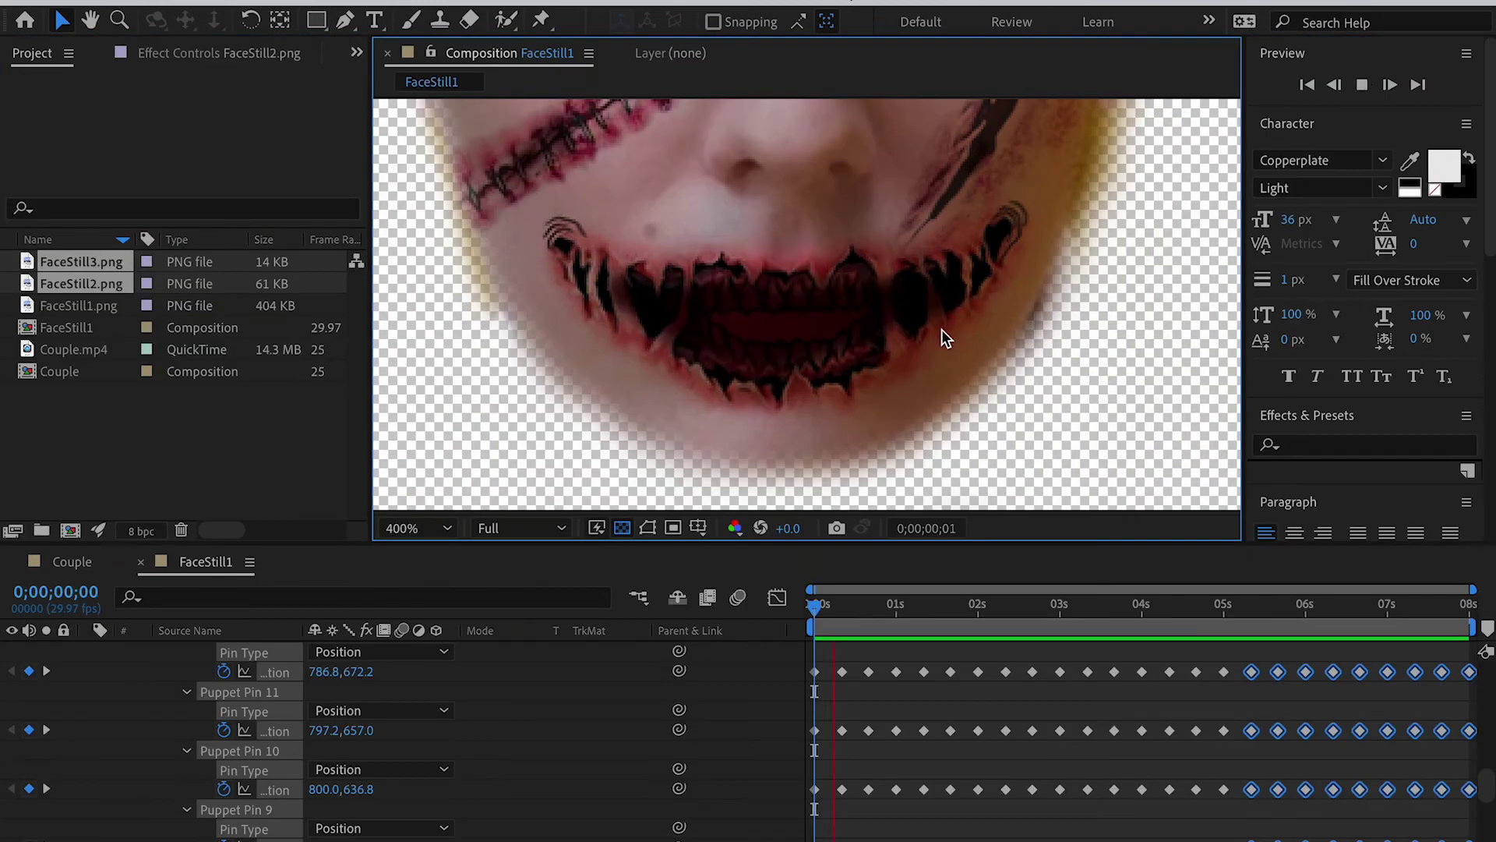
{"action": "key", "text": "grave"}
{"action": "key", "text": "space"}
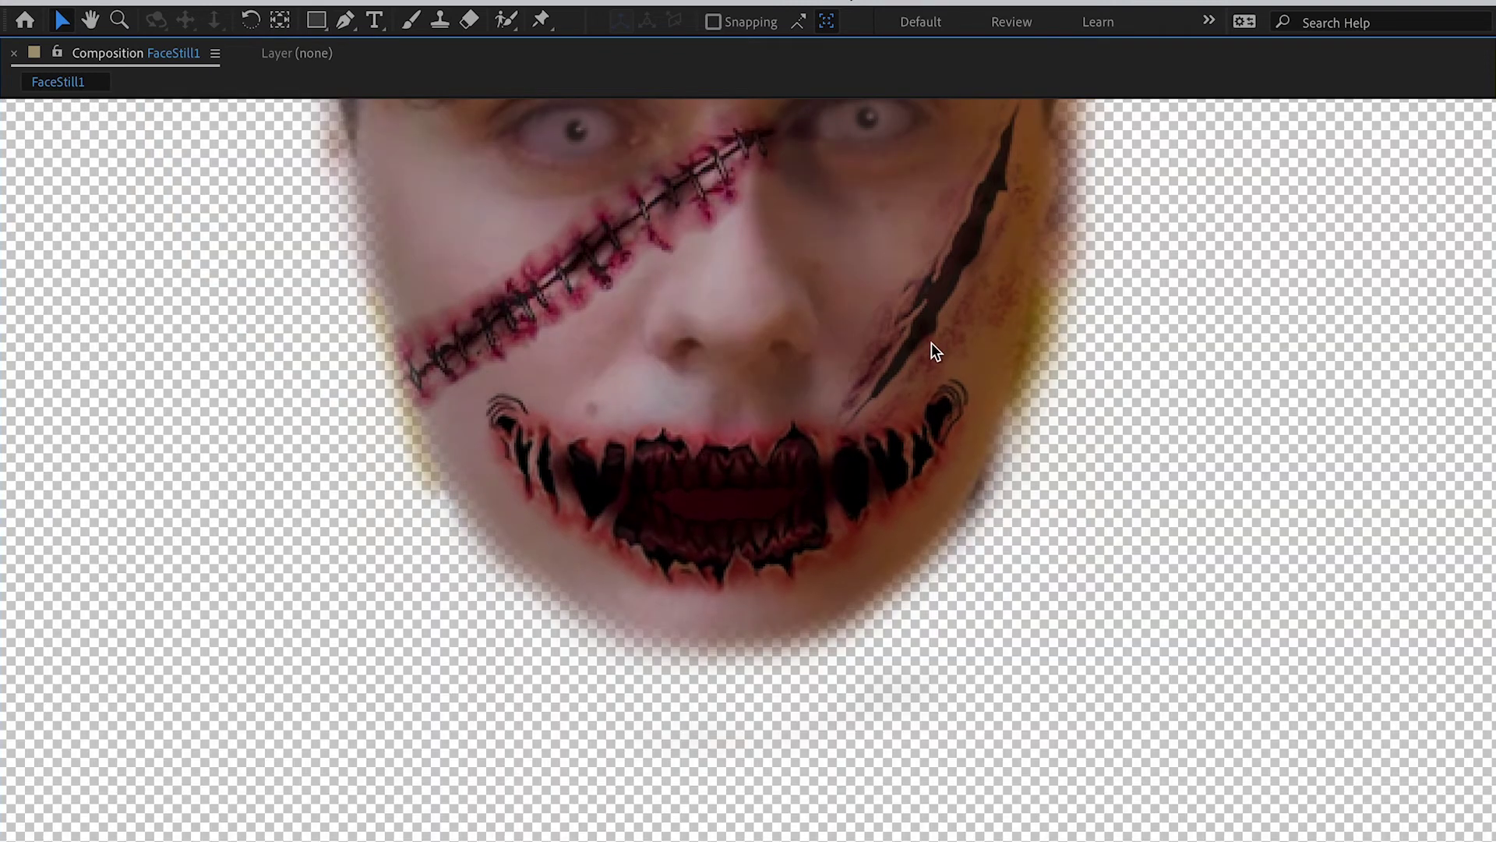
{"action": "key", "text": "space"}
{"action": "key", "text": "grave"}
Step: Select the FaceStill3.png pupil layer, open the Random Position Script document from the (Footage) folder and copy its four expression lines
{"action": "scroll", "coordinate": [214, 666], "scroll_direction": "up", "scroll_amount": 10}
{"action": "left_click", "coordinate": [204, 650]}
{"action": "key", "text": "space"}
{"action": "left_click_drag", "start_coordinate": [838, 187], "coordinate": [842, 434]}
{"action": "left_click_drag", "start_coordinate": [832, 269], "coordinate": [818, 331]}
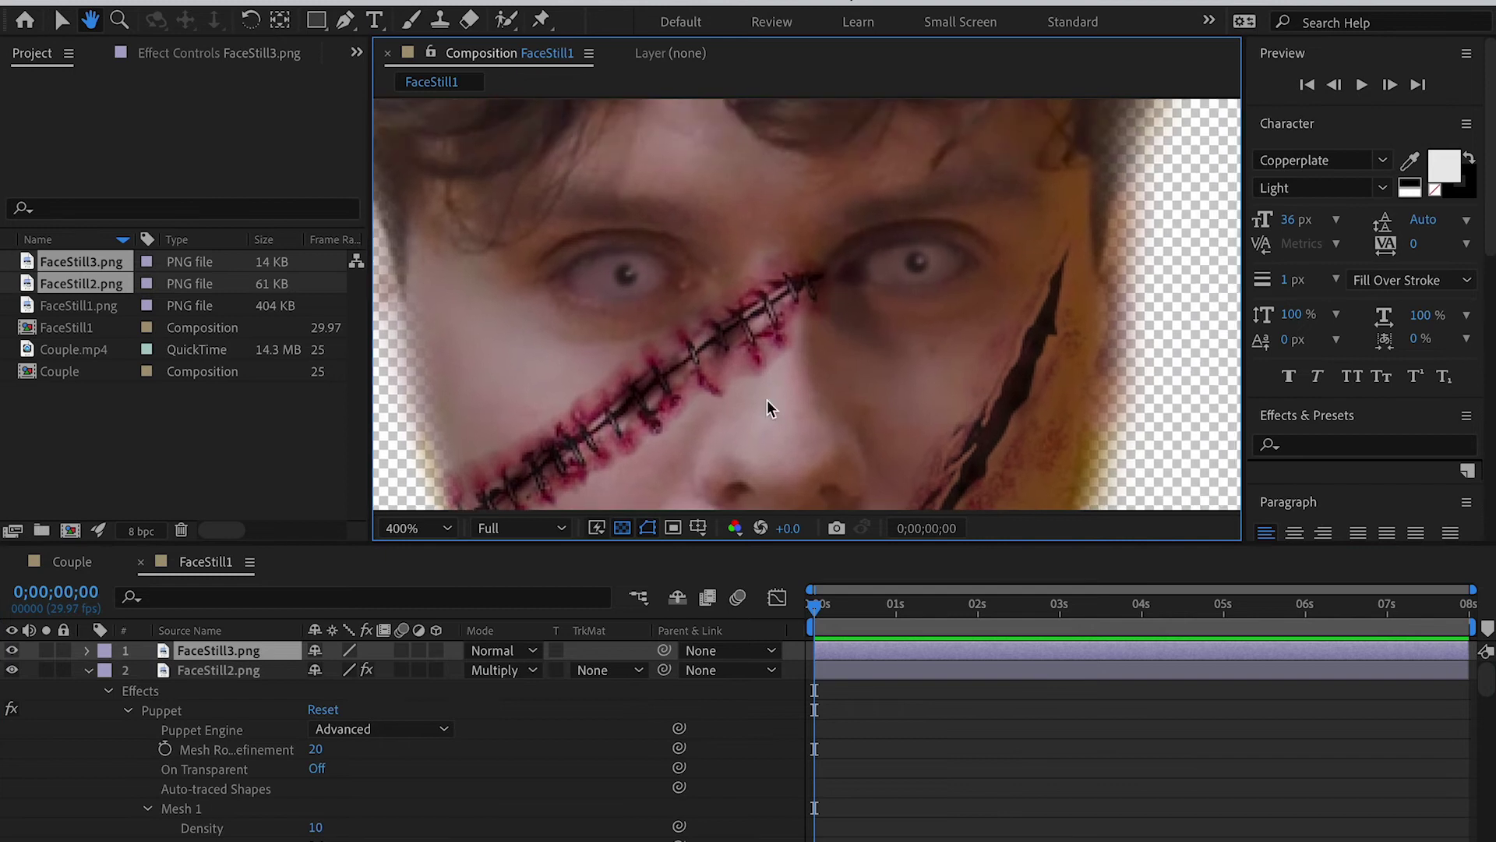
{"action": "mouse_move", "coordinate": [636, 276]}
{"action": "left_mouse_down"}
{"action": "mouse_move", "coordinate": [652, 277]}
{"action": "mouse_move", "coordinate": [620, 282]}
{"action": "mouse_move", "coordinate": [647, 267]}
{"action": "left_mouse_up"}
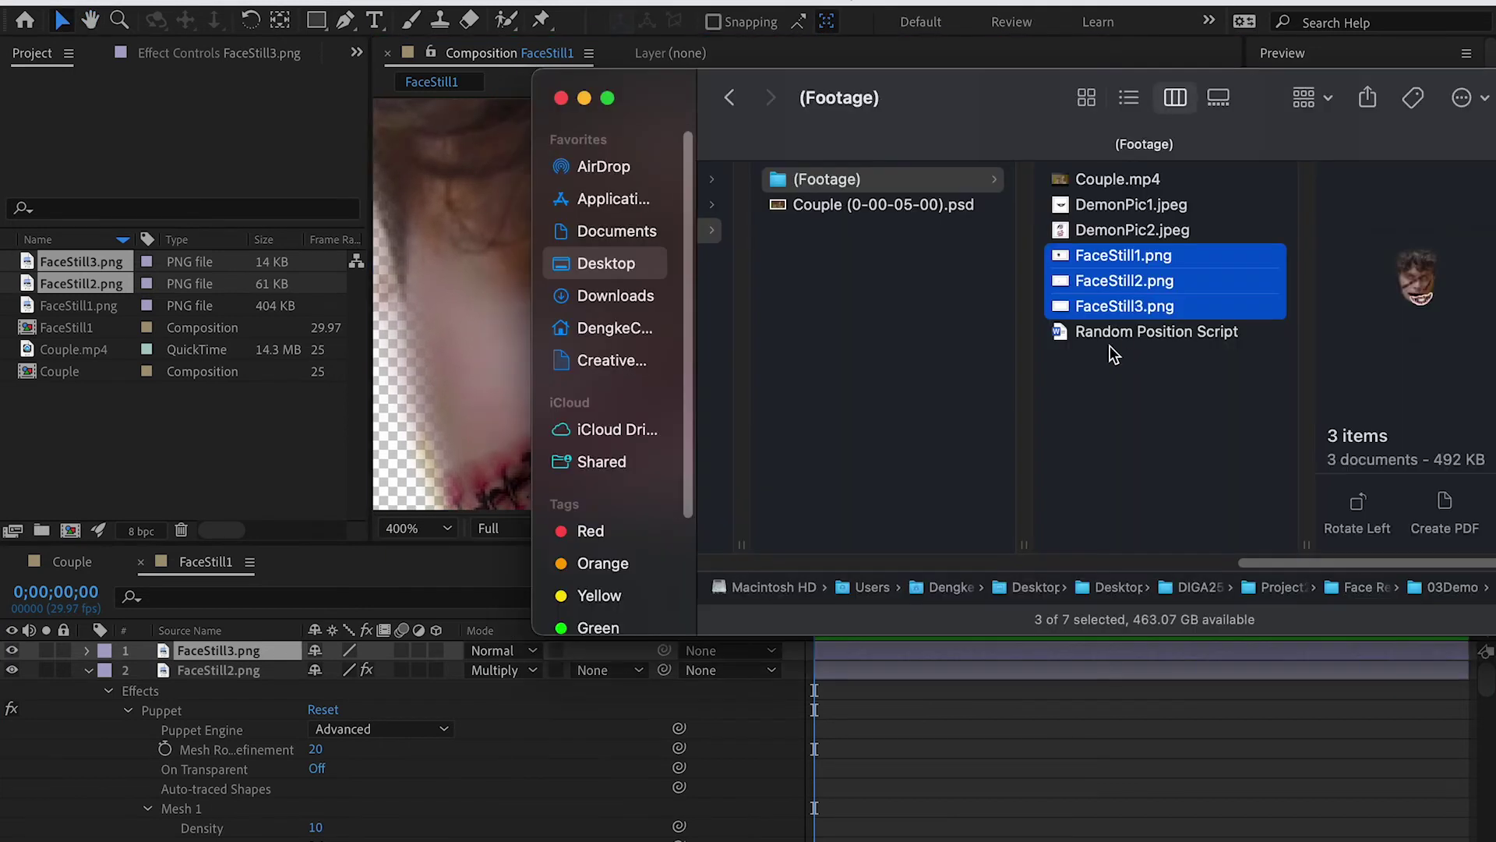
{"action": "left_click", "coordinate": [1107, 334]}
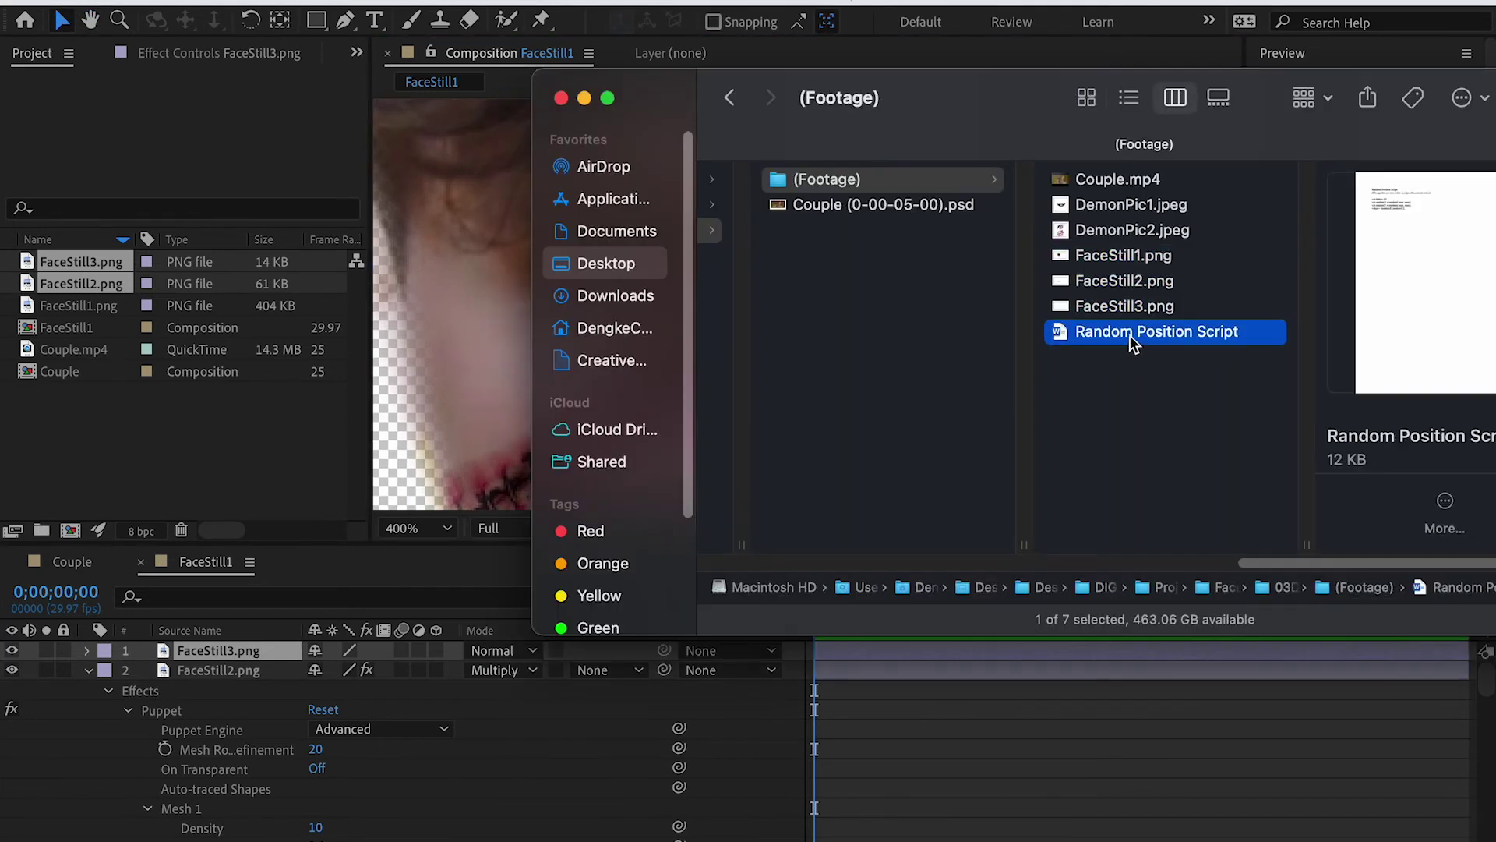
{"action": "double_click", "coordinate": [1125, 335]}
{"action": "left_click_drag", "start_coordinate": [1177, 487], "coordinate": [868, 389]}
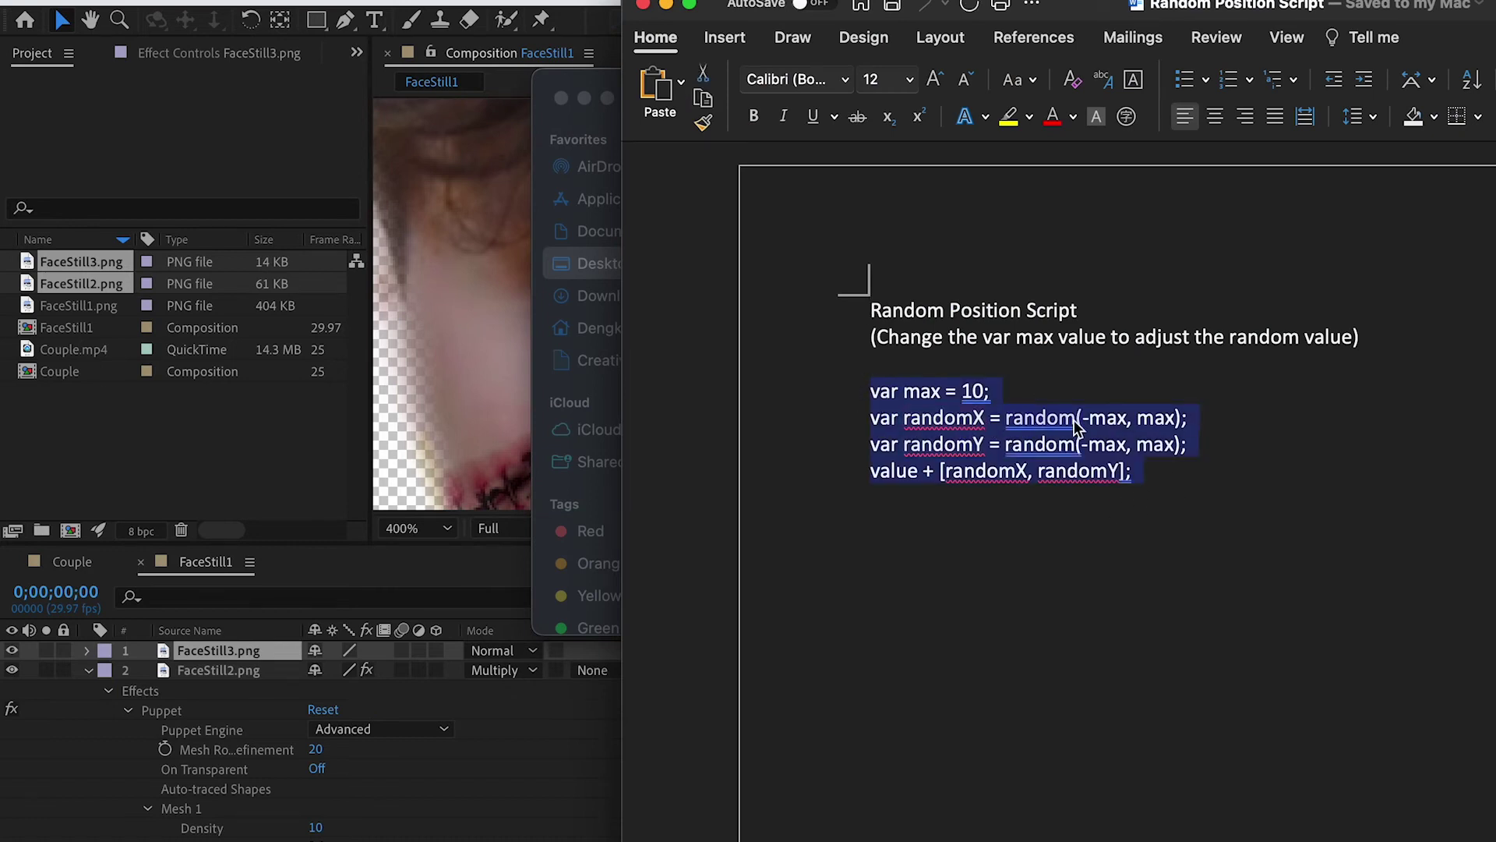
Step: Add the copied random position script as an expression on the Position of the FaceStill3.png layer
{"action": "left_click", "coordinate": [219, 650]}
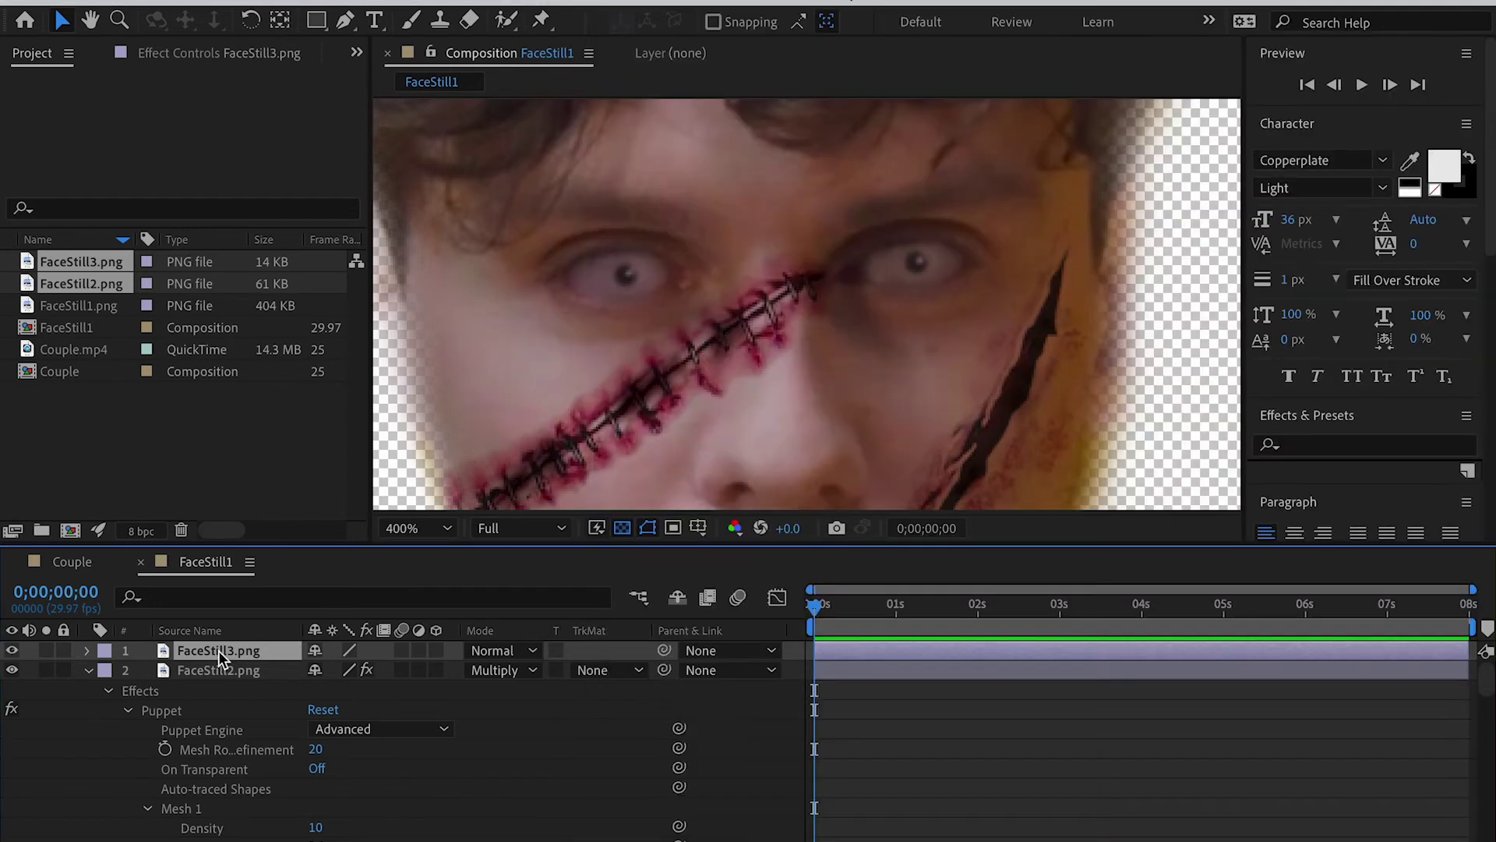
{"action": "key", "text": "p"}
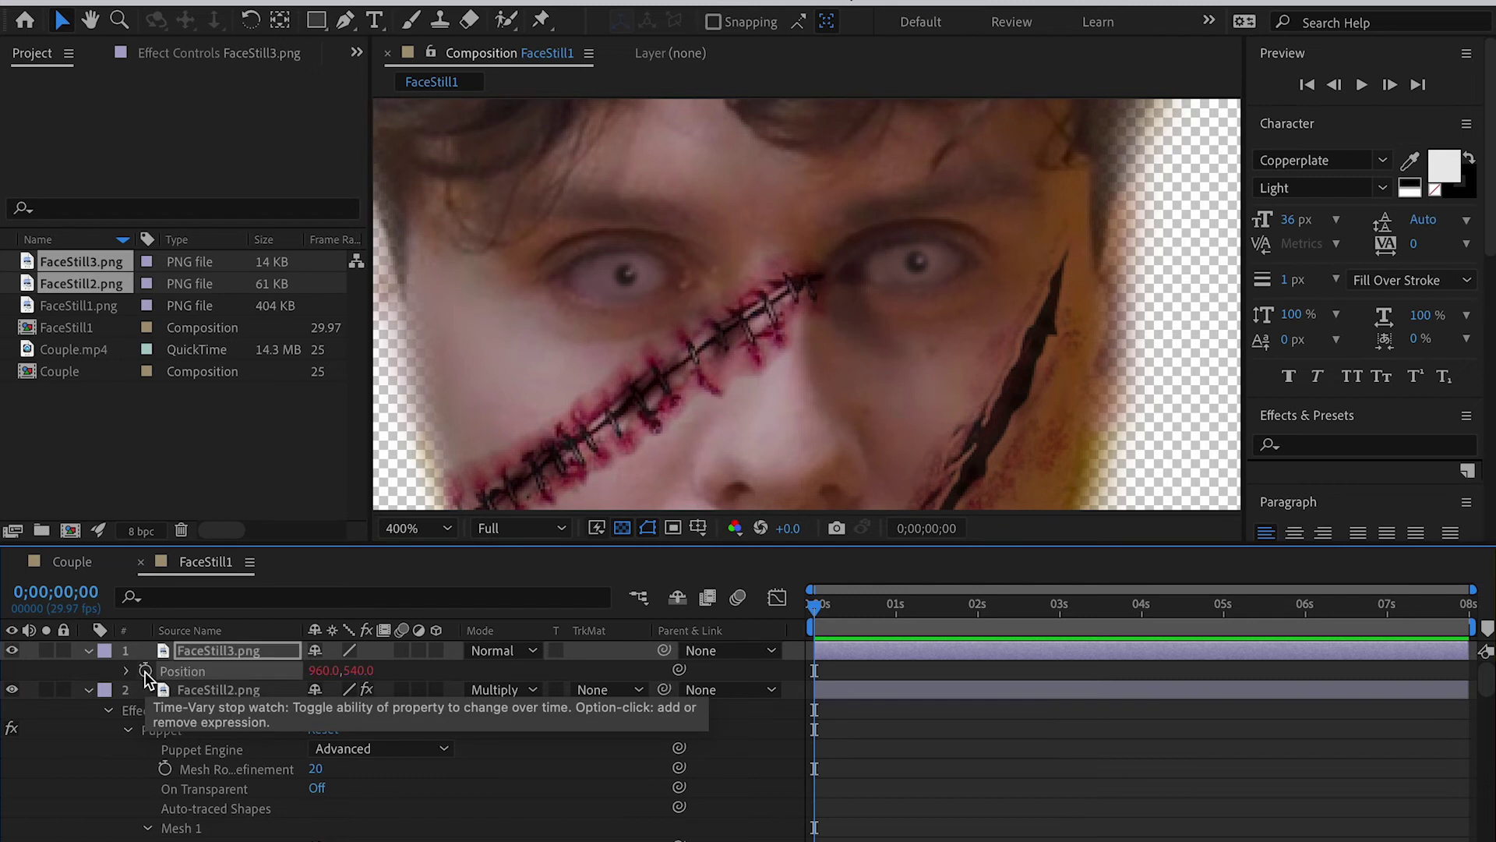
{"action": "left_click", "coordinate": [146, 671], "text": "alt"}
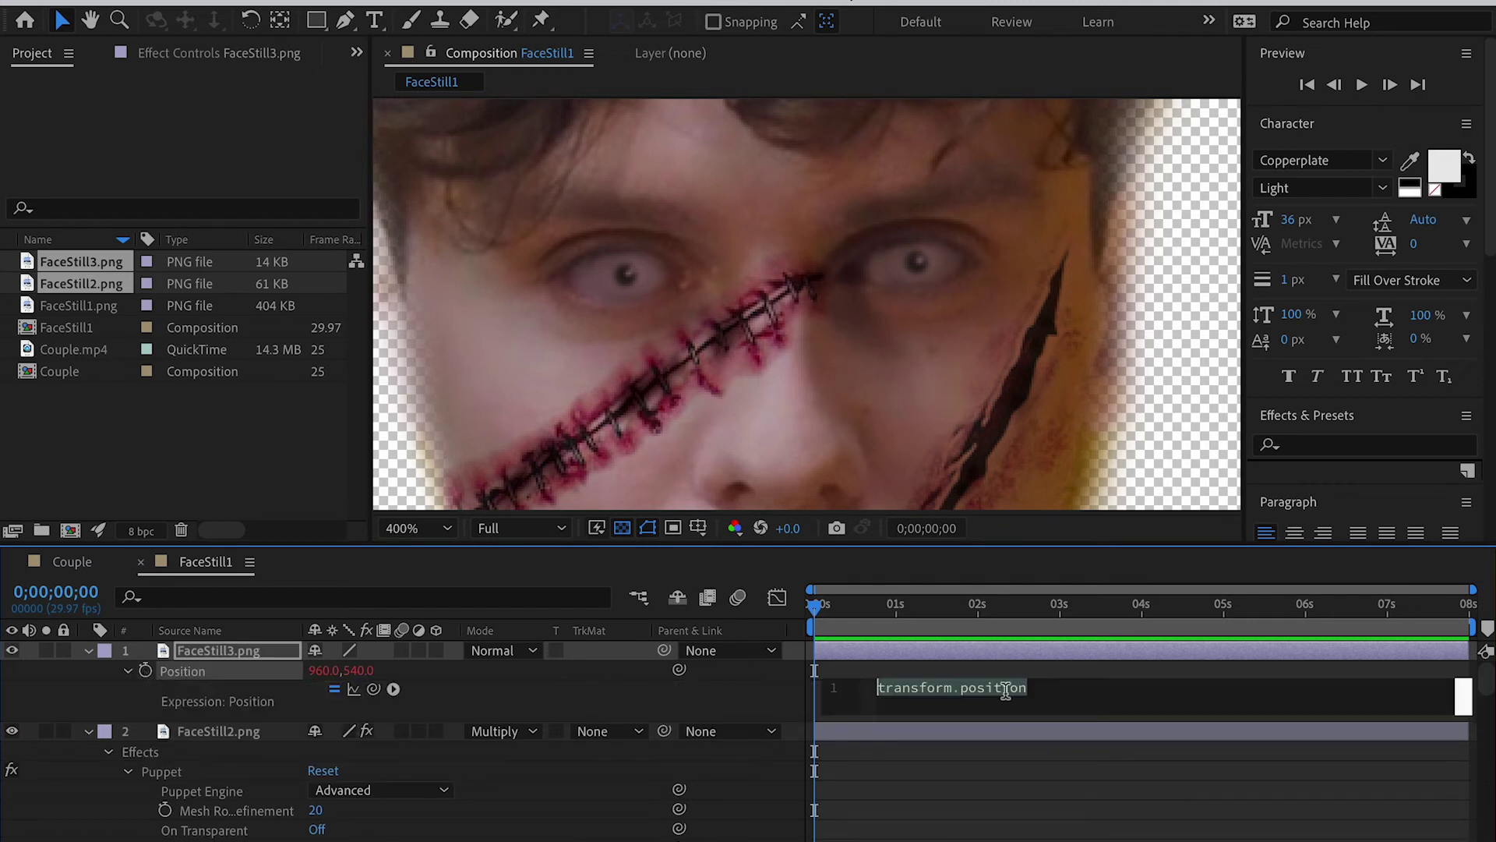
{"action": "type", "text": "value + [randomX, randomY];"}
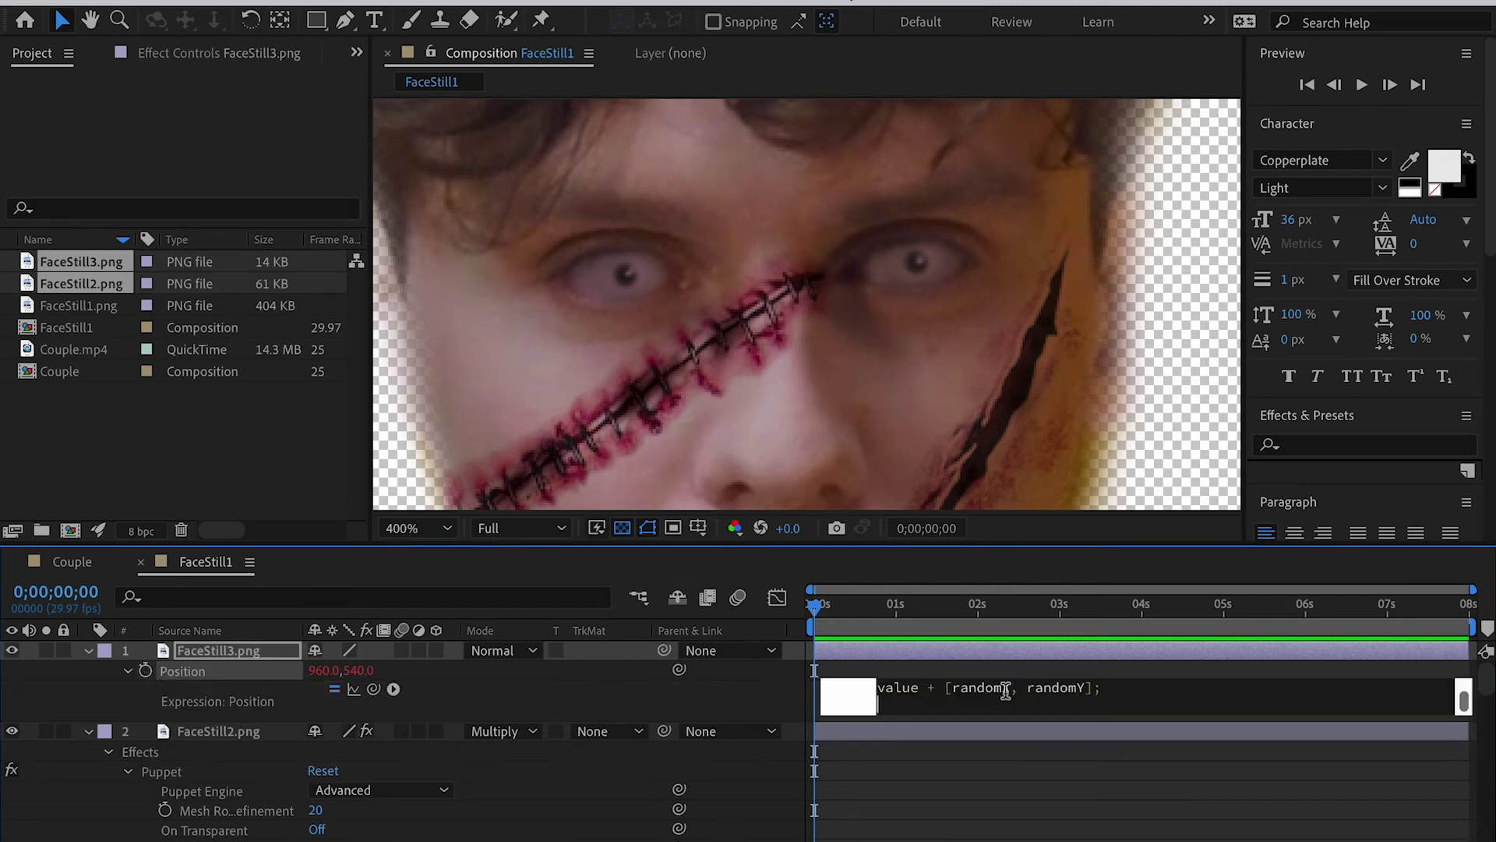
{"action": "left_click", "coordinate": [968, 782]}
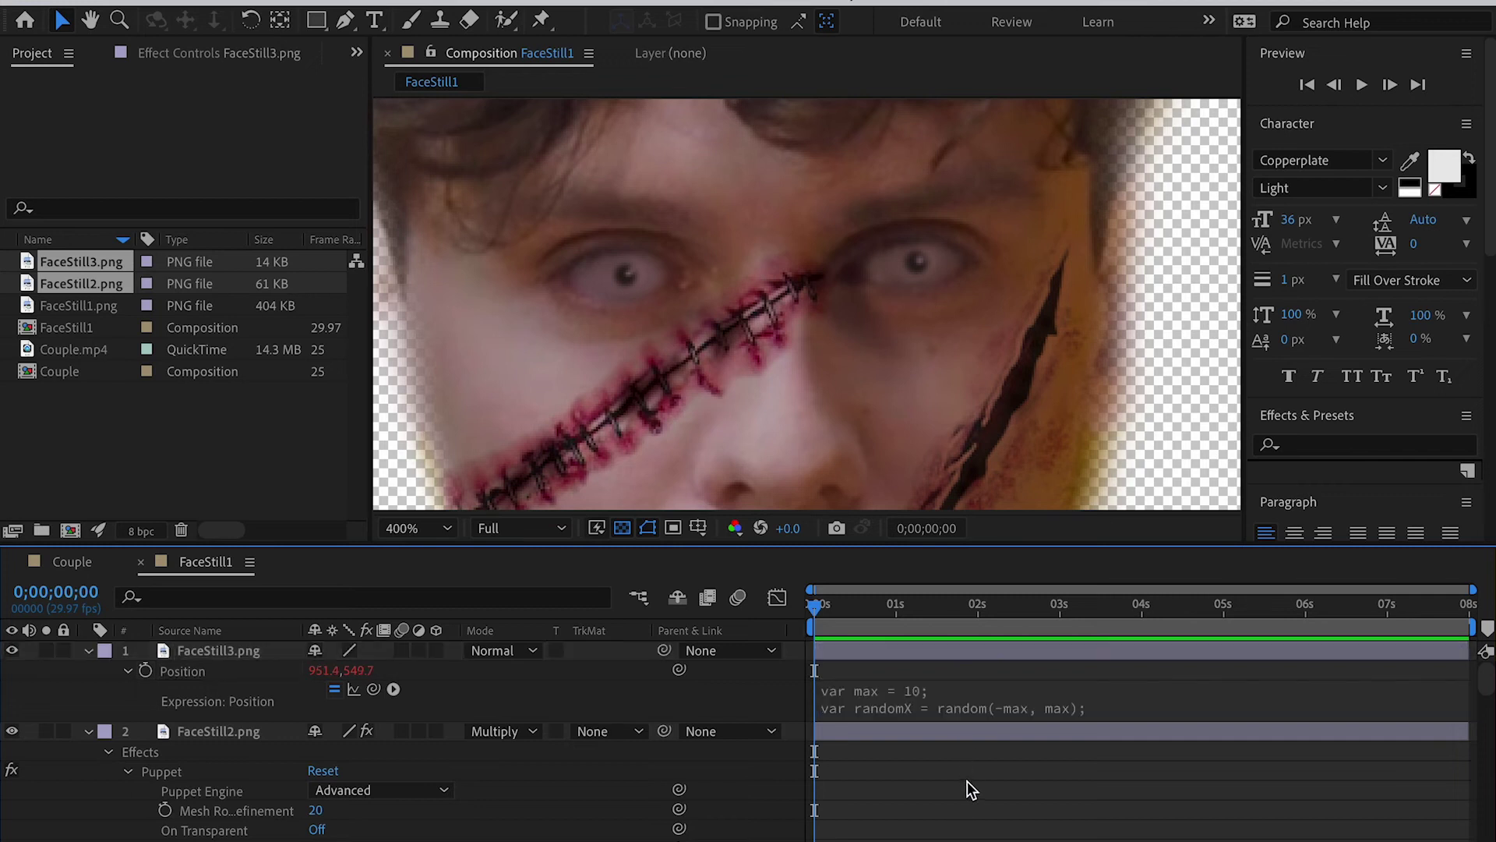
Step: Preview the pupil jitter, set var max in the position expression to 8 and play it again
{"action": "key", "text": "space"}
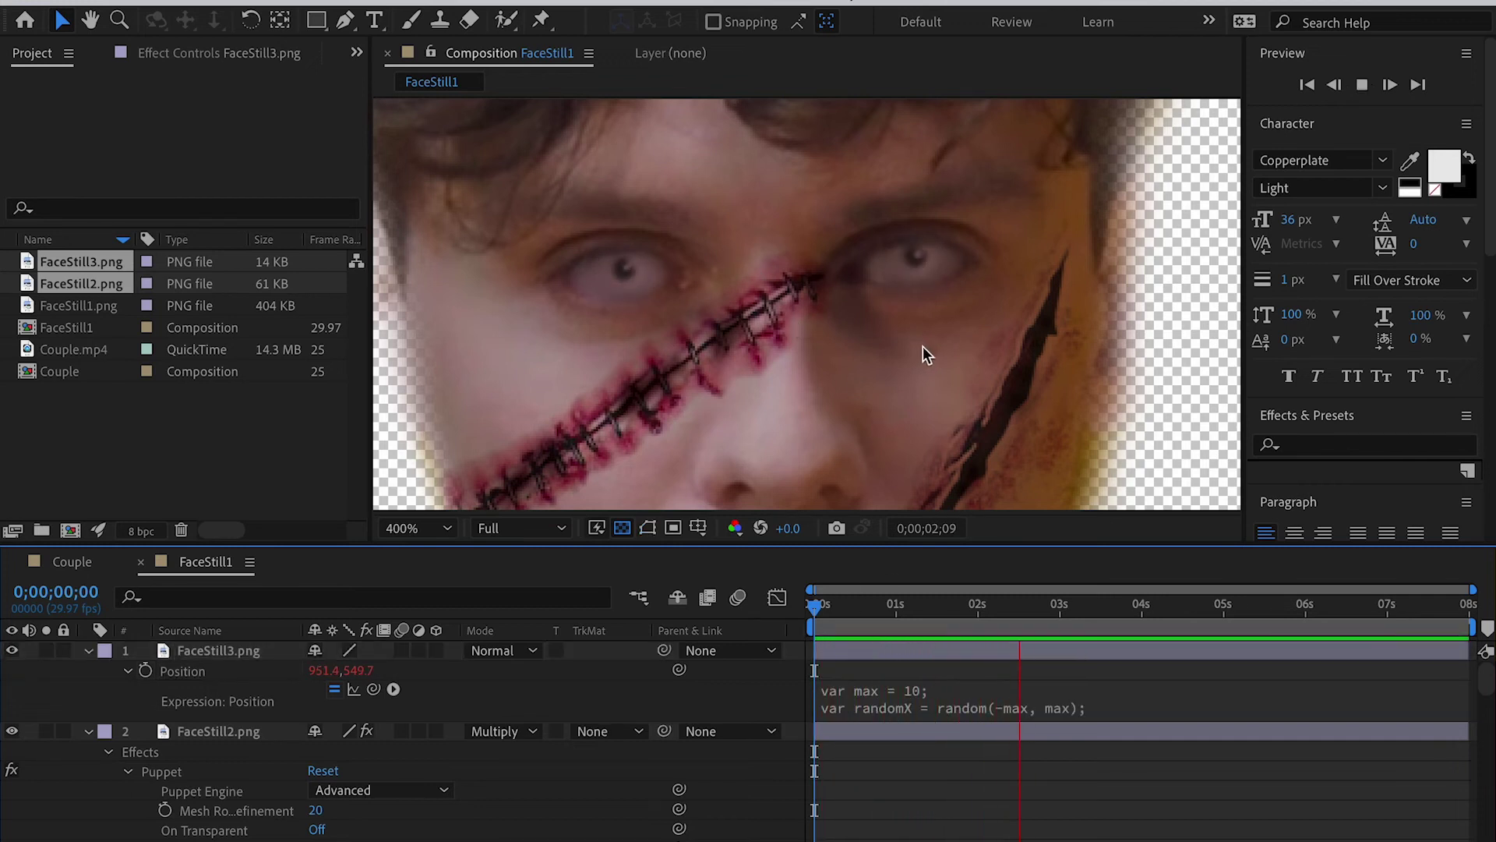
{"action": "key", "text": "space"}
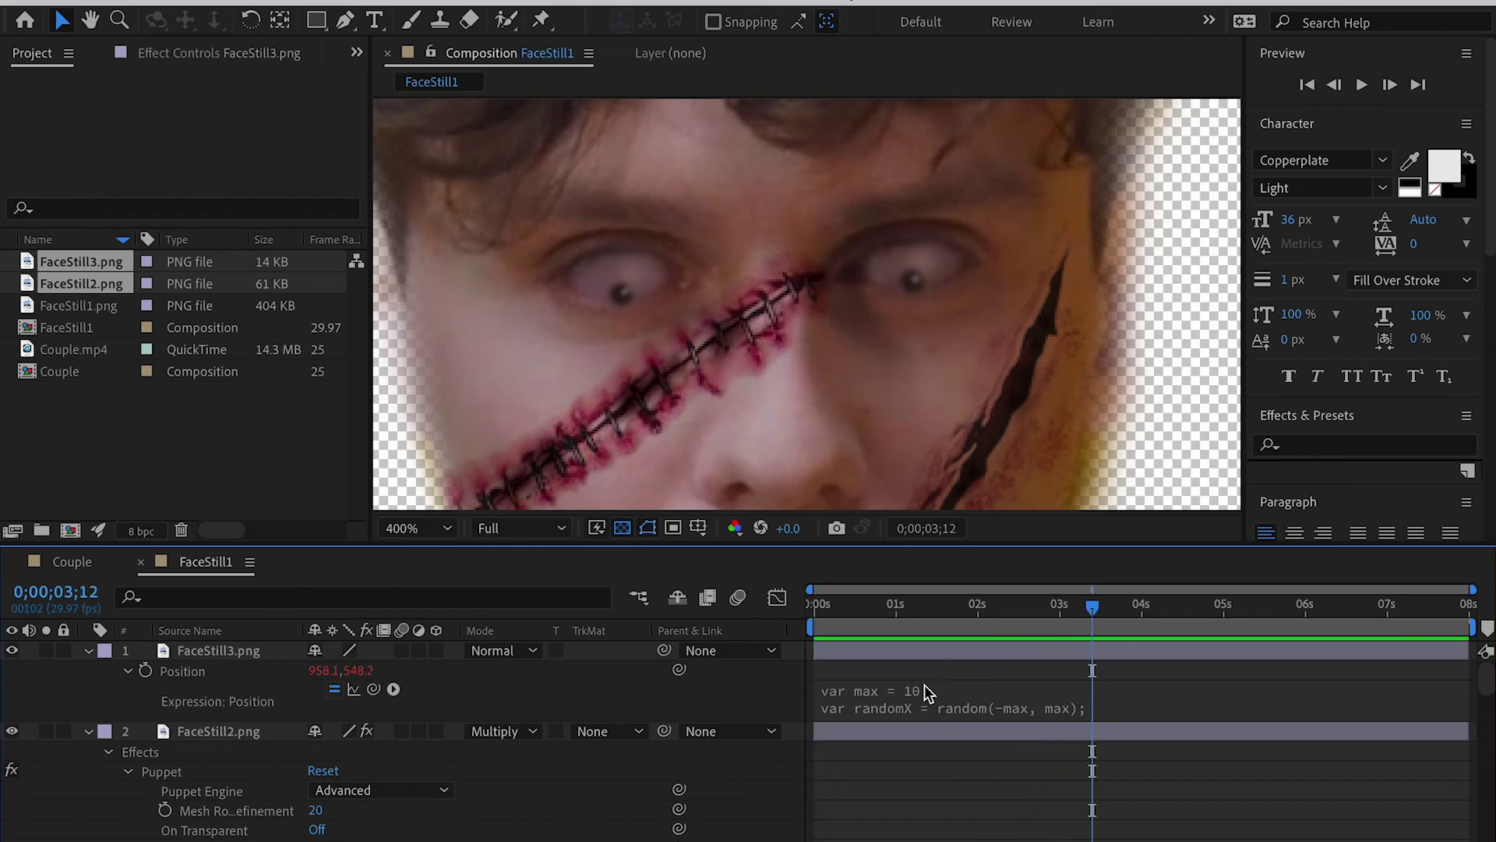
{"action": "left_click", "coordinate": [928, 689]}
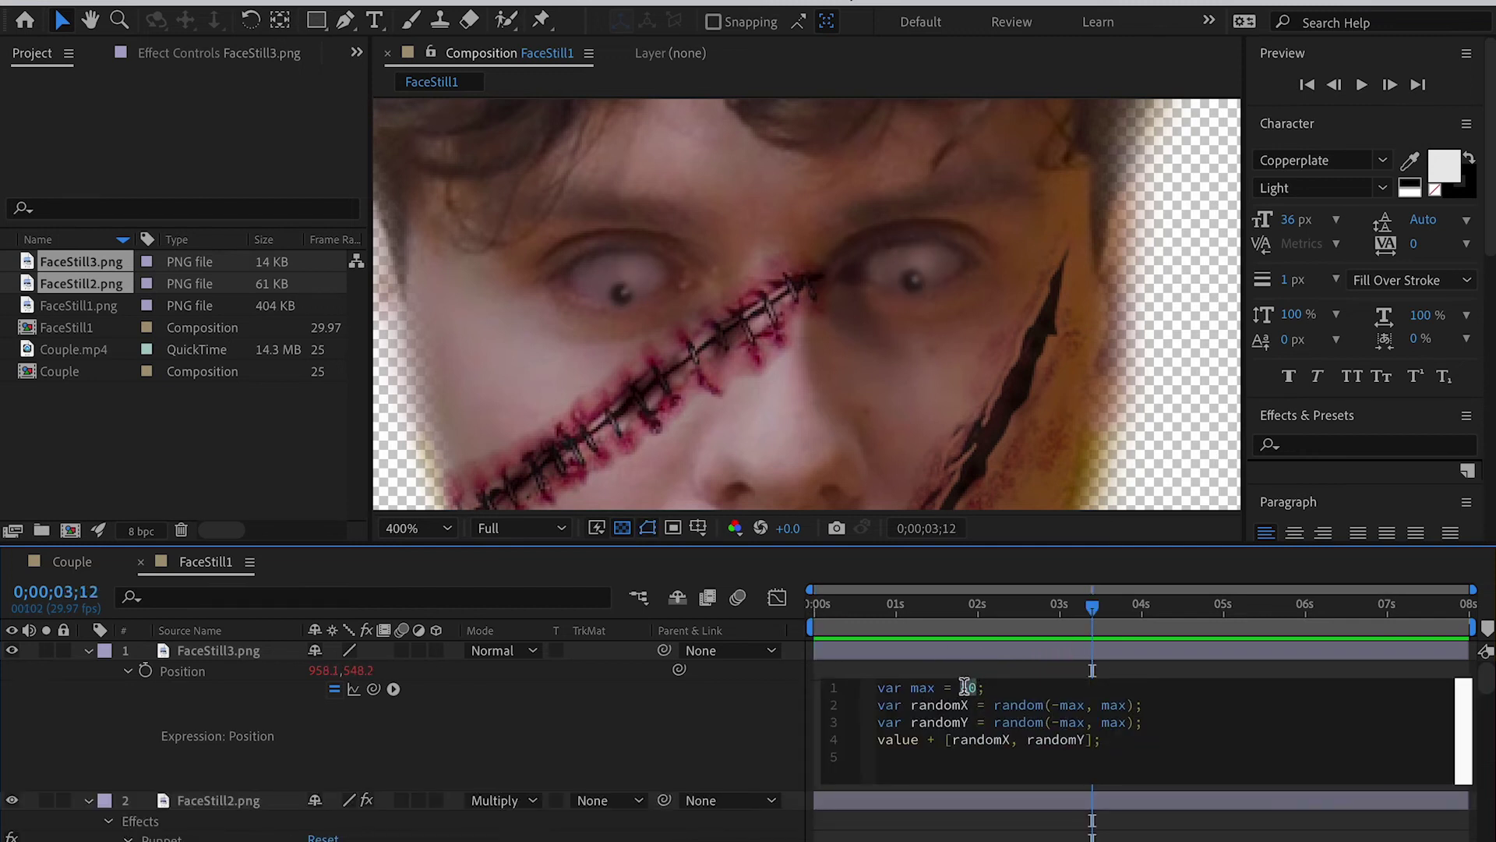
{"action": "type", "text": "8"}
{"action": "left_click", "coordinate": [986, 834]}
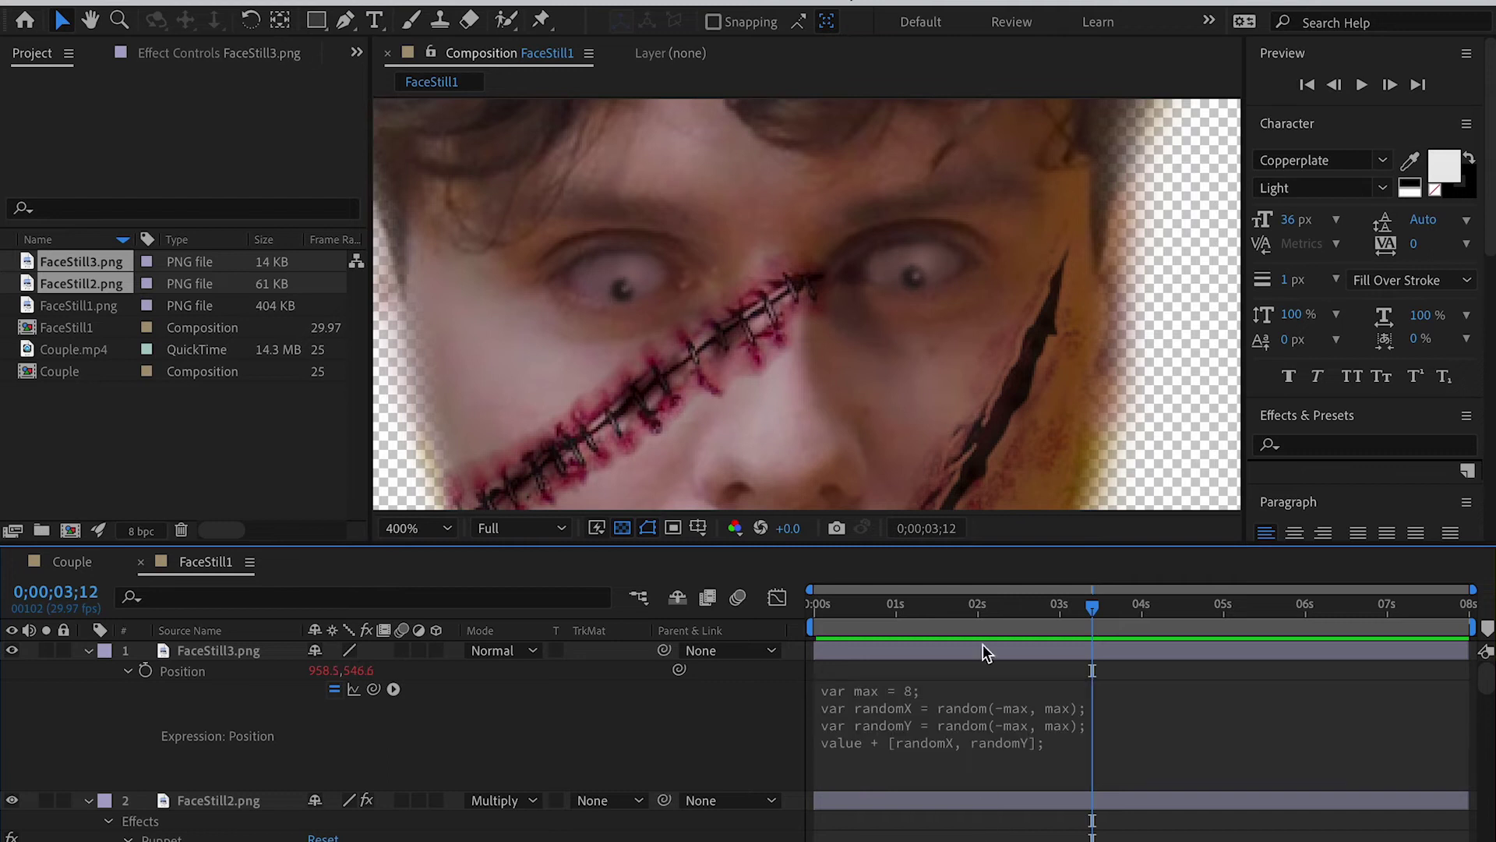
{"action": "key", "text": "space"}
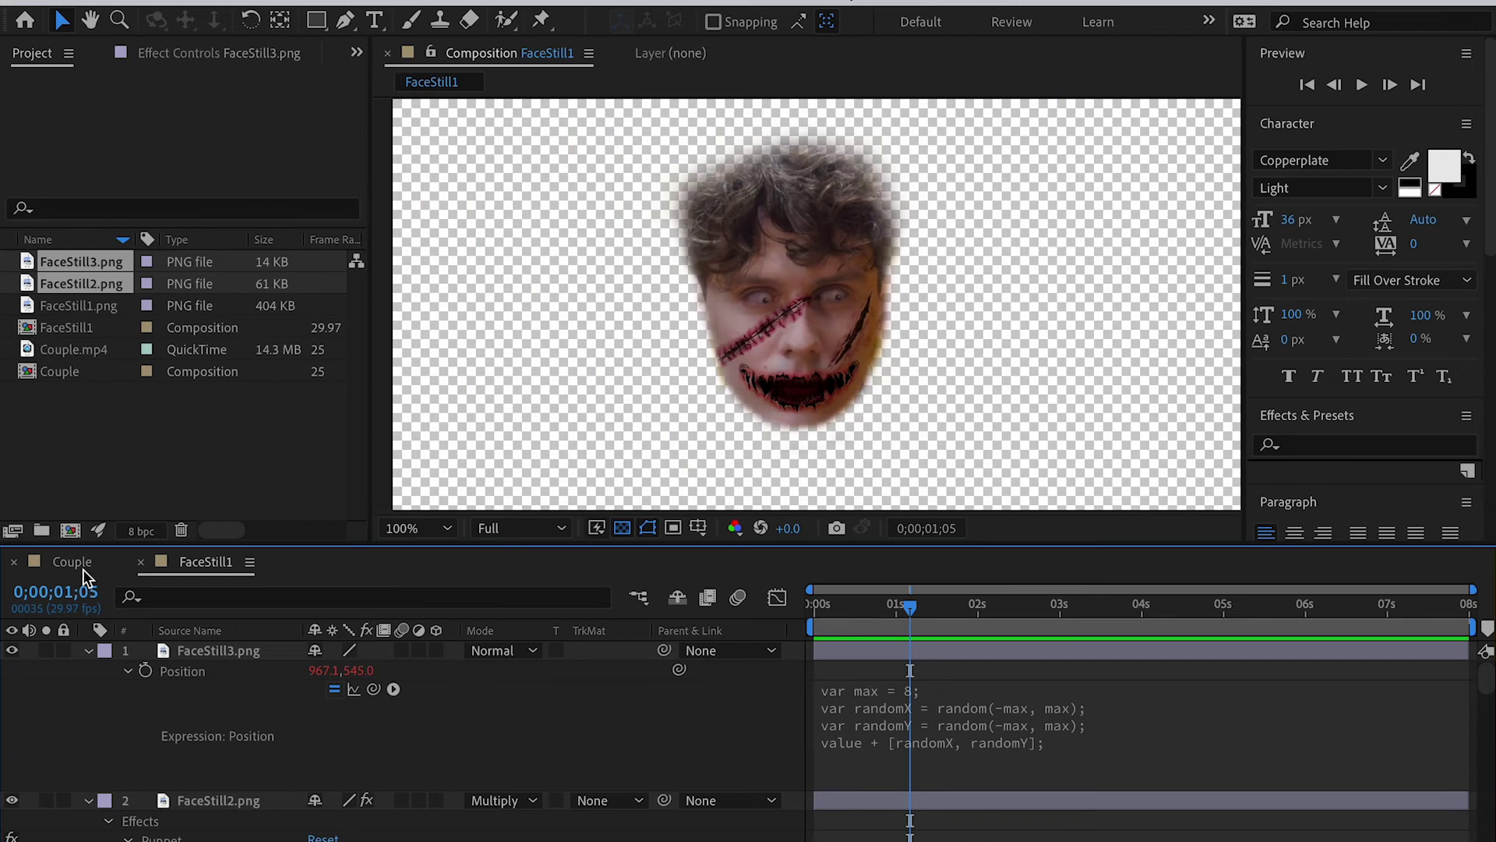
Step: Add a null object named TrackPos to the Couple composition
{"action": "left_click", "coordinate": [75, 562]}
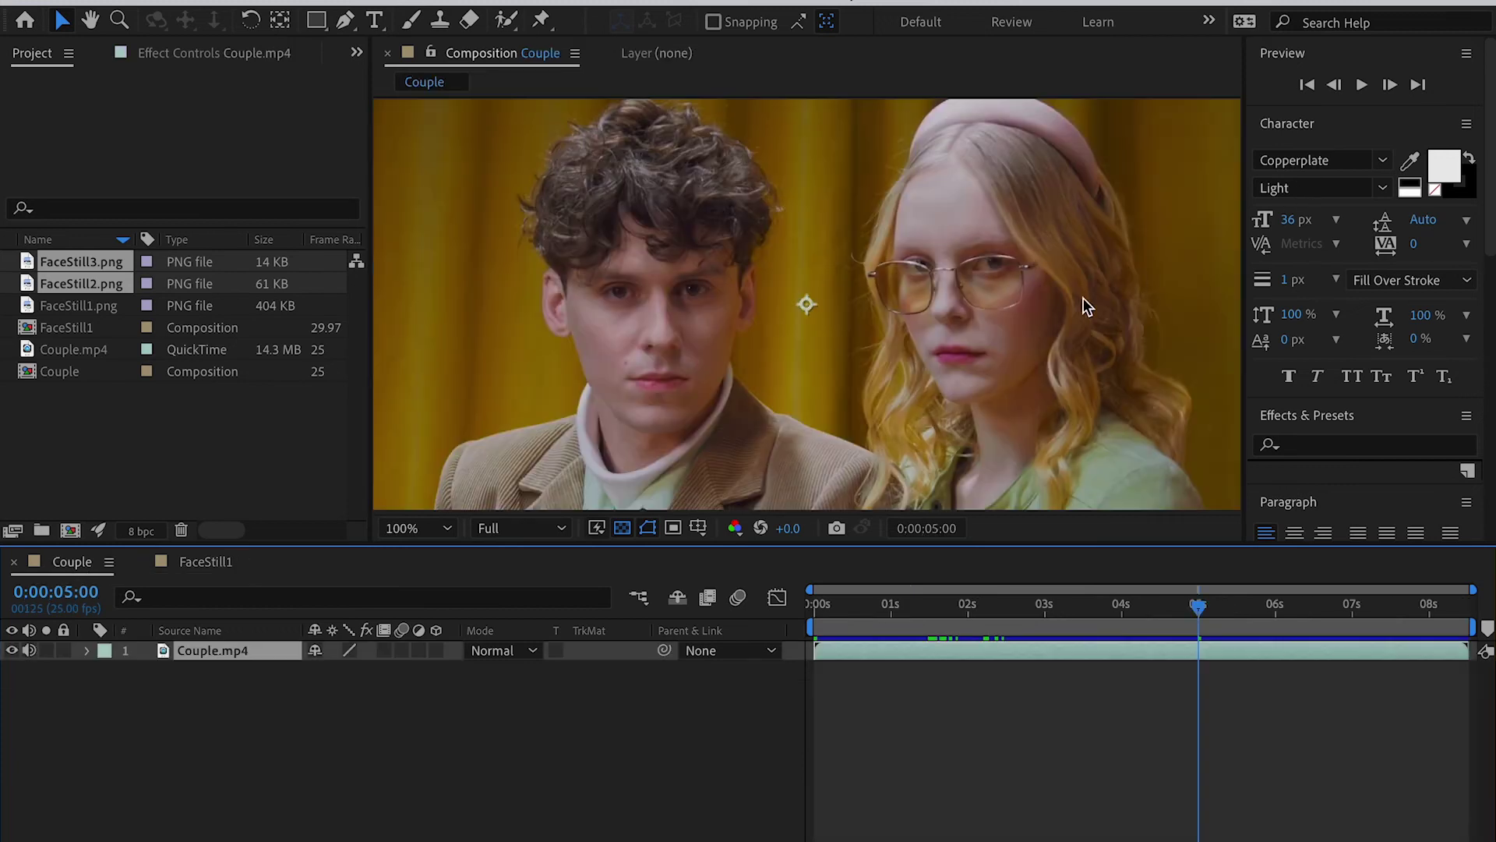
{"action": "right_click", "coordinate": [241, 722]}
{"action": "mouse_move", "coordinate": [499, 747]}
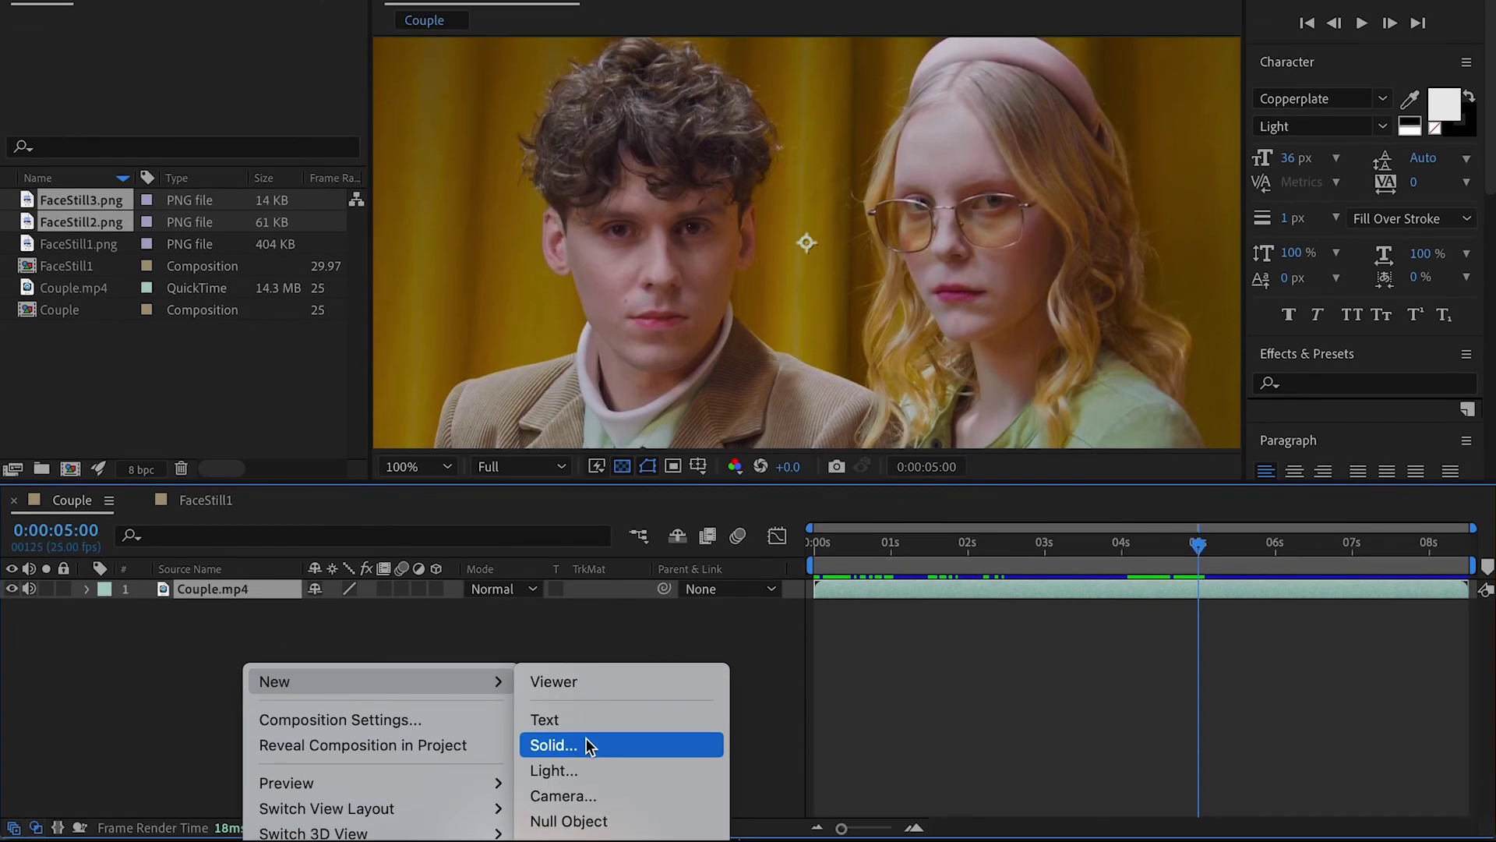
{"action": "left_click", "coordinate": [590, 821]}
{"action": "key", "text": "Return"}
{"action": "type", "text": "TrackPos"}
{"action": "left_click", "coordinate": [380, 652]}
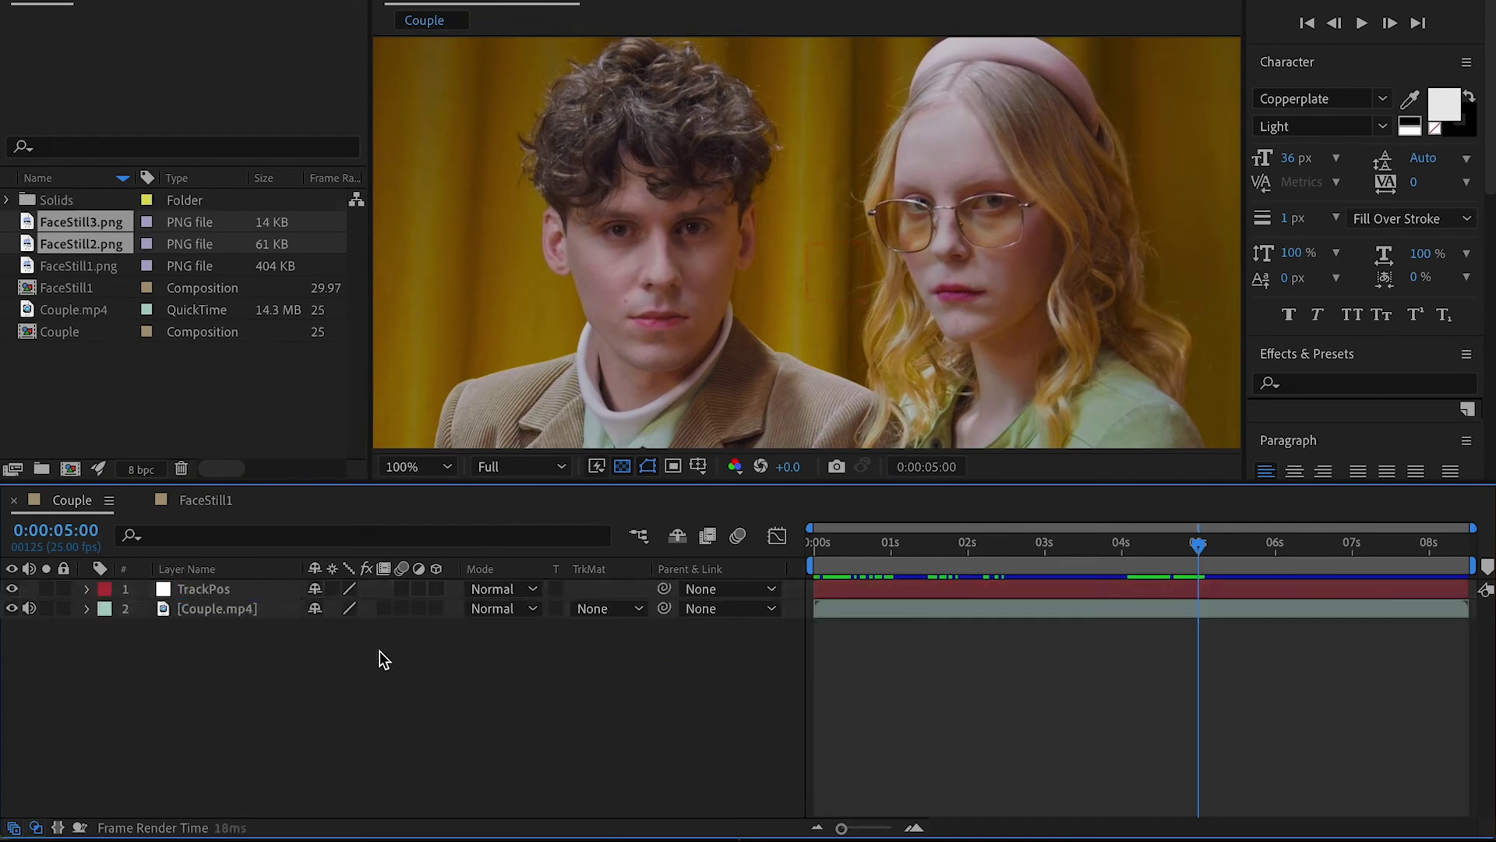
Step: Start Track Motion on Couple.mp4 at 0:00:05:00 and place Track Point 1 on the man's pupil nearer the woman
{"action": "left_click", "coordinate": [251, 612]}
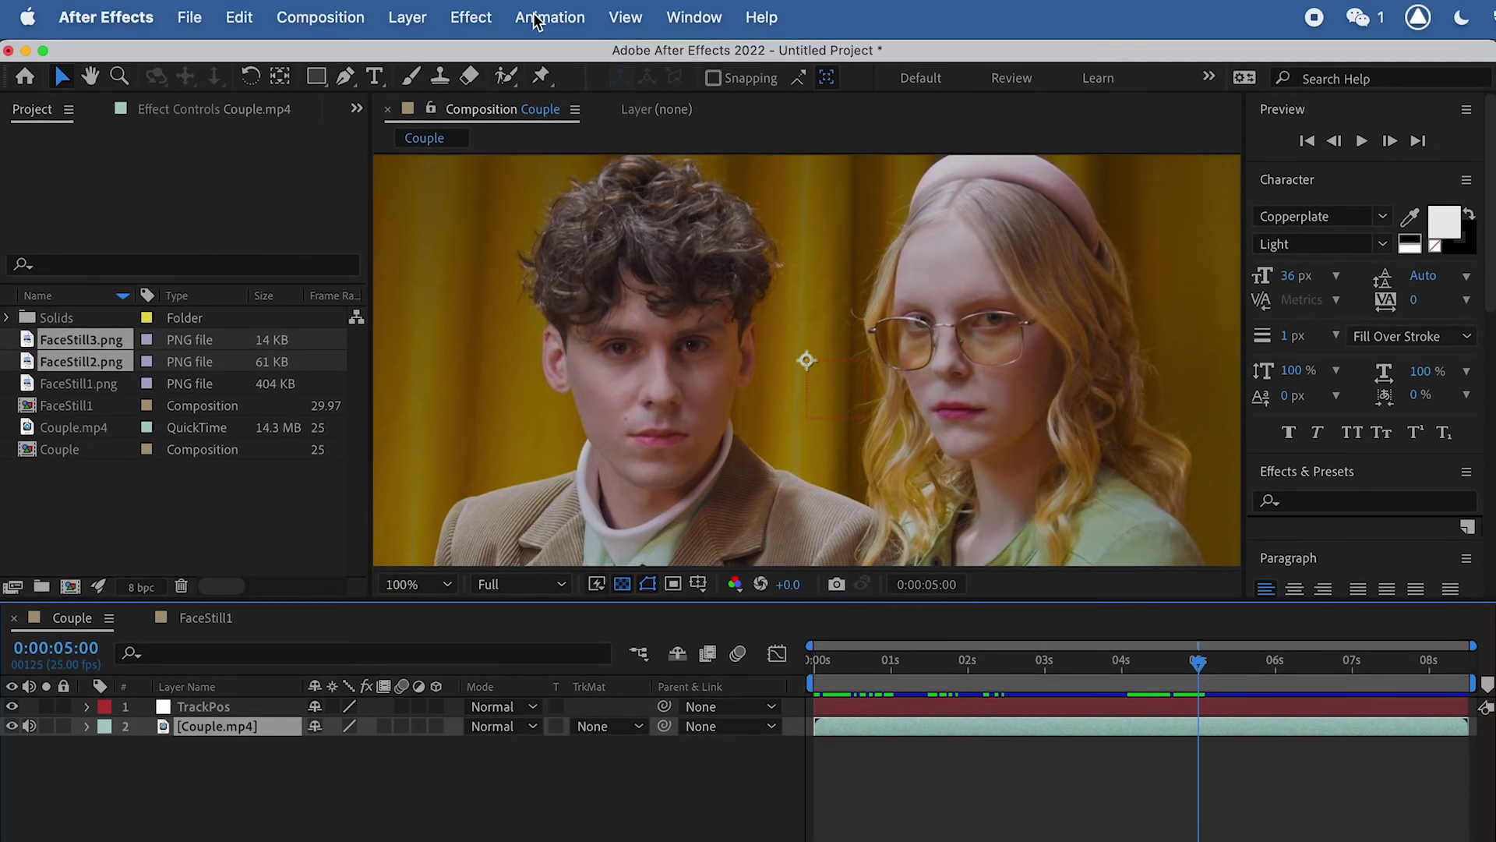
{"action": "left_click", "coordinate": [538, 17]}
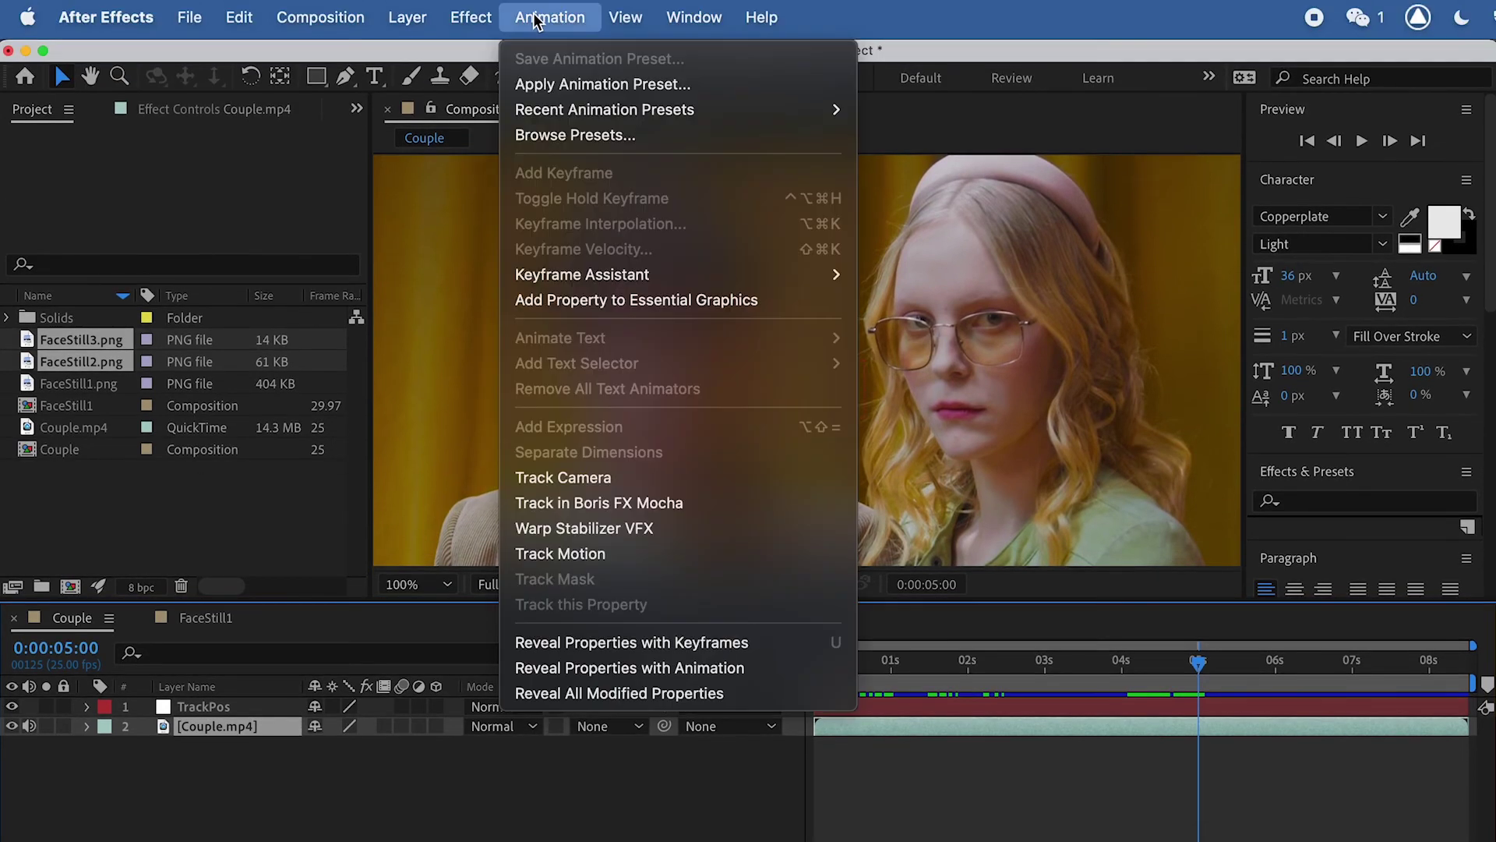
{"action": "left_click", "coordinate": [609, 555]}
{"action": "key", "text": "period"}
{"action": "key", "text": "period"}
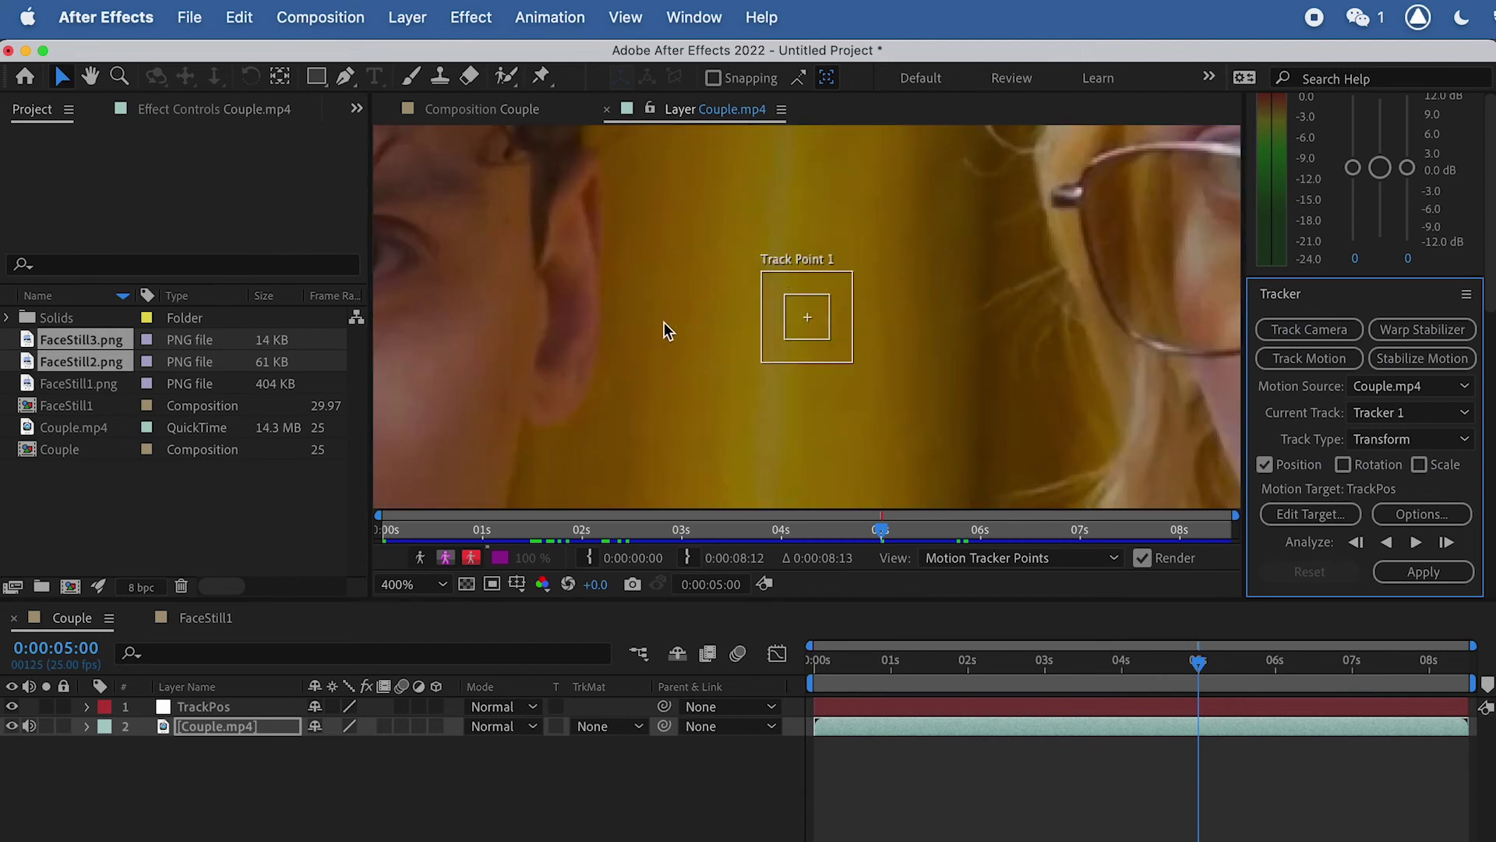
{"action": "left_click_drag", "start_coordinate": [588, 337], "coordinate": [825, 330]}
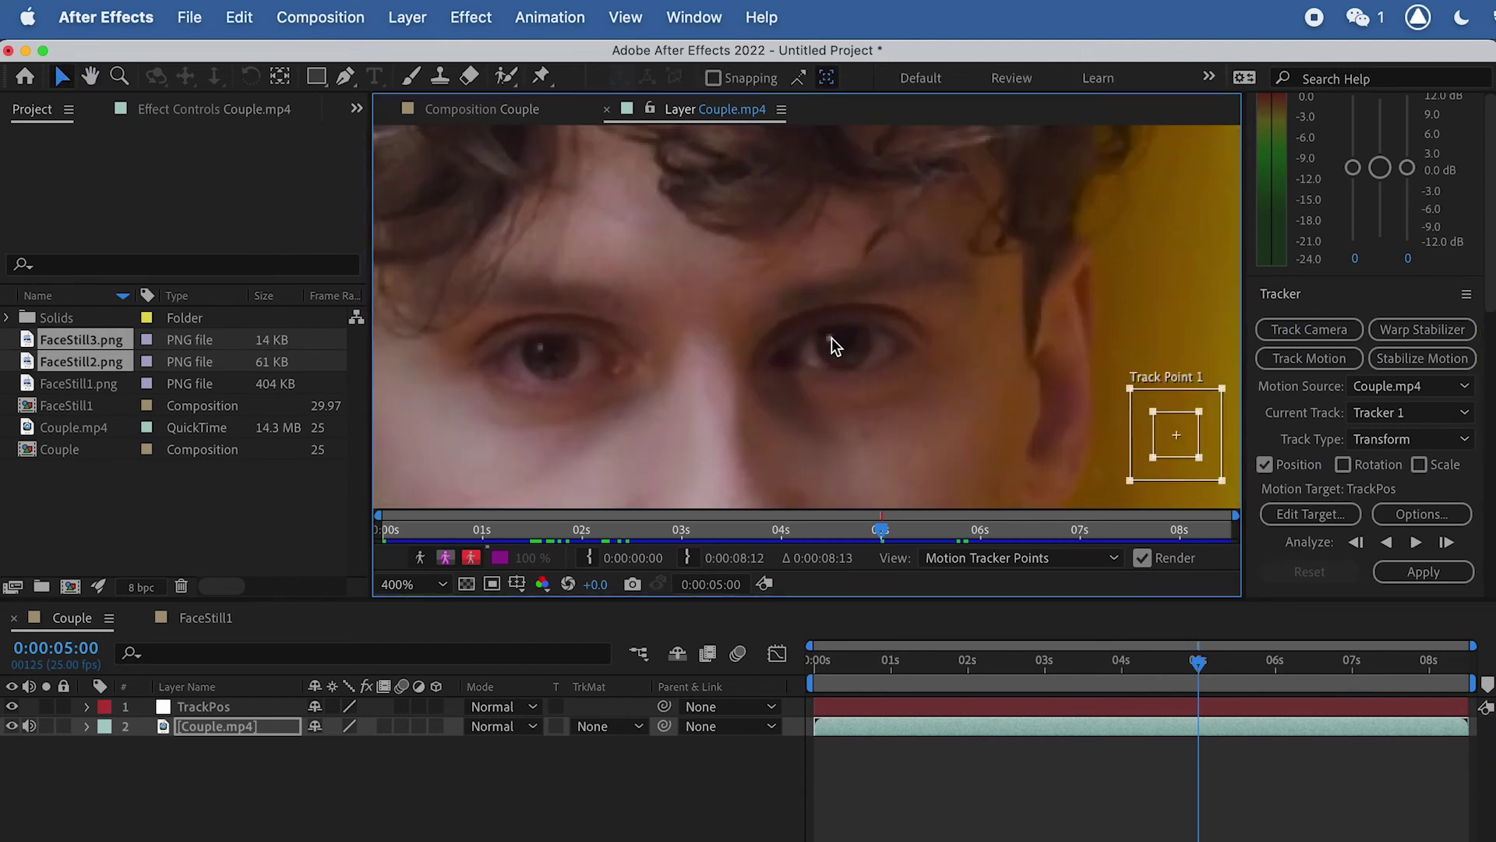
{"action": "left_click_drag", "start_coordinate": [1176, 434], "coordinate": [823, 357]}
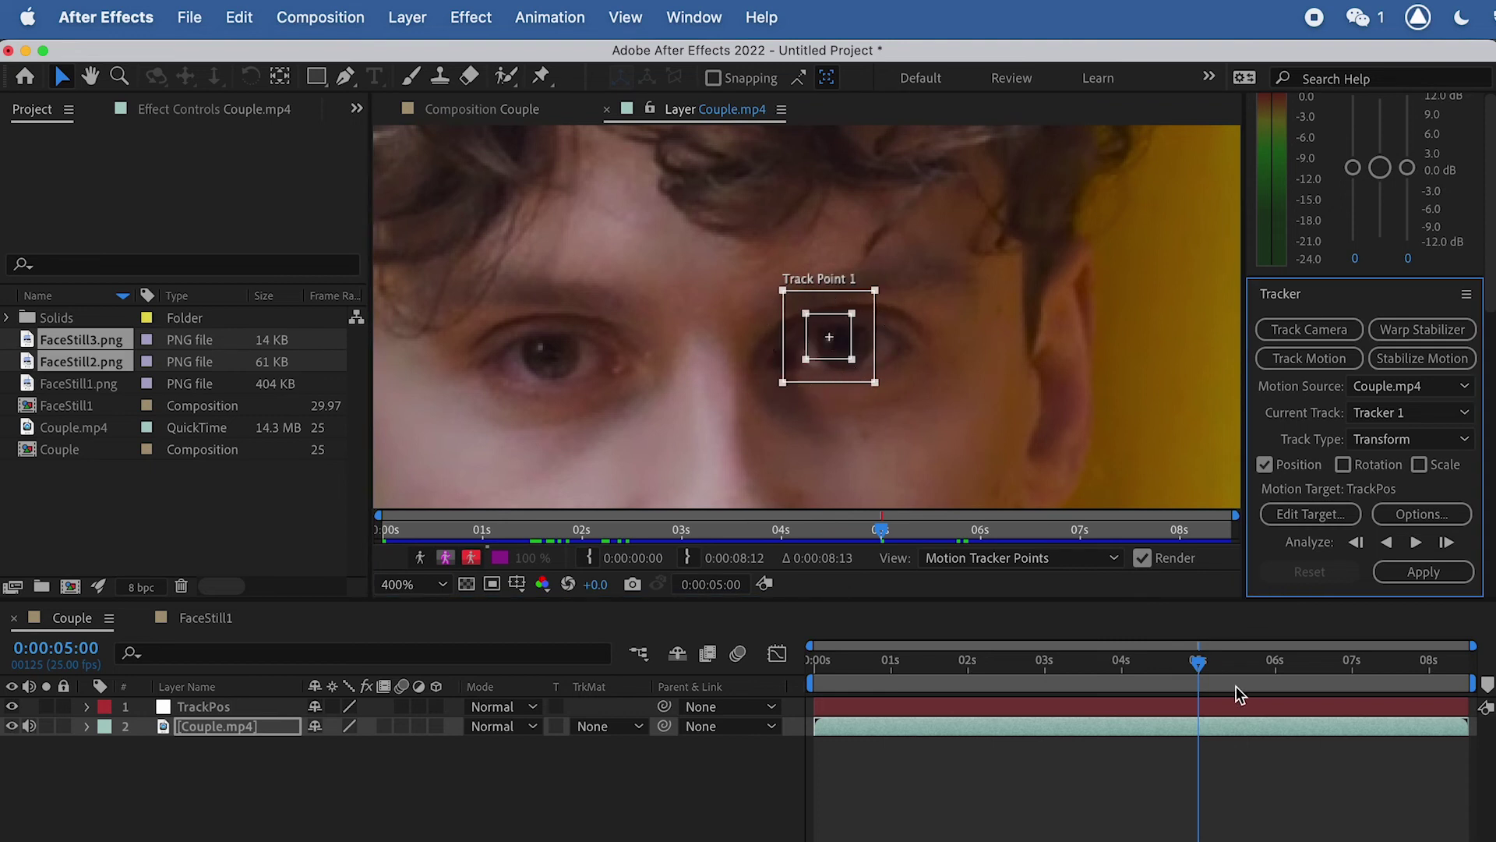
Step: Analyze the eye track forward from 0:00:05:00 to the end of the clip
{"action": "left_click", "coordinate": [1415, 543]}
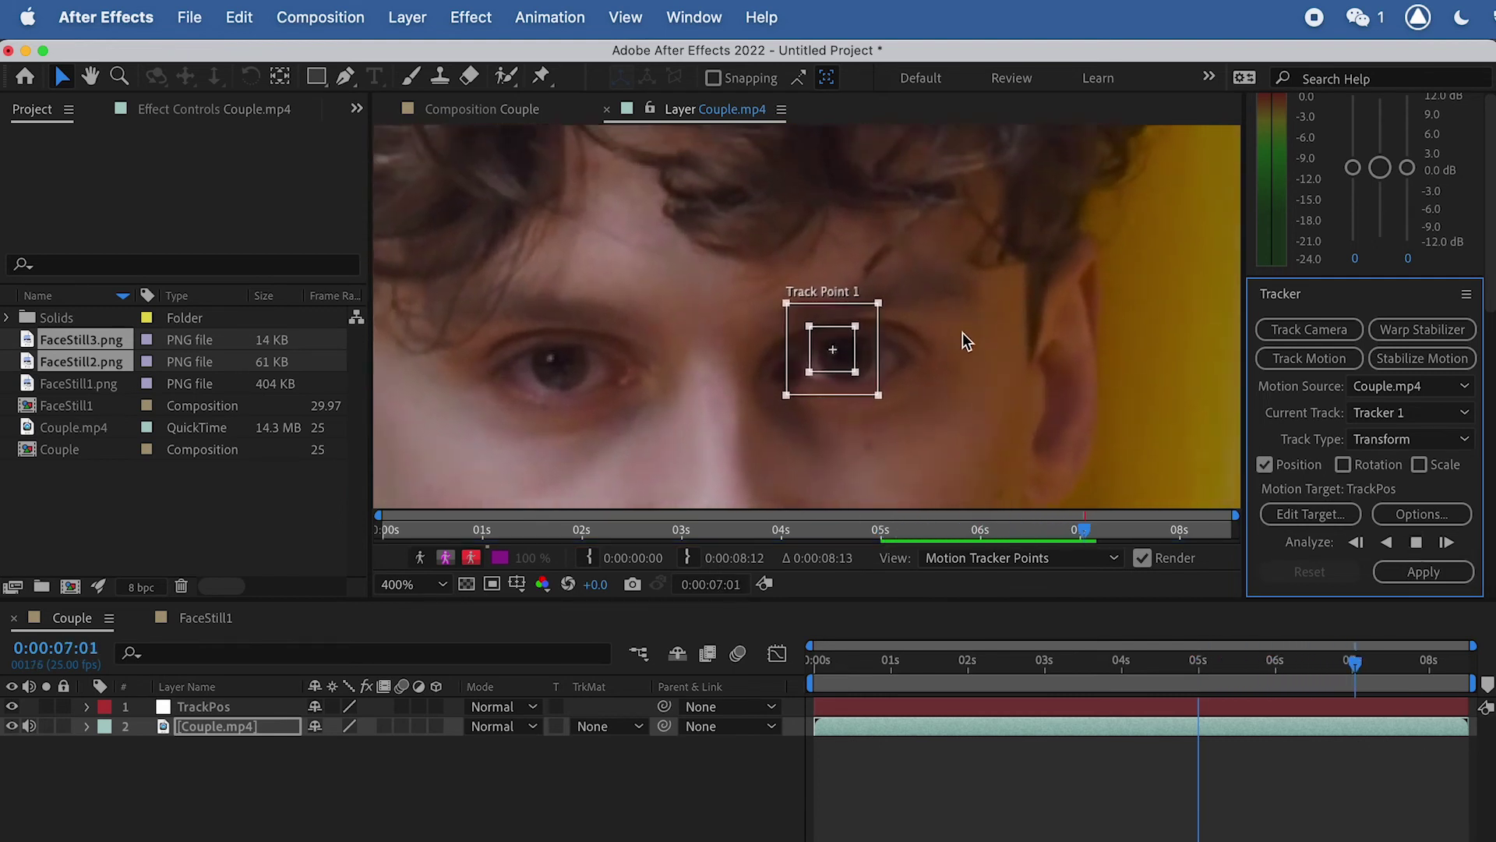
{"action": "key", "text": "space"}
{"action": "left_click_drag", "start_coordinate": [919, 390], "coordinate": [962, 265]}
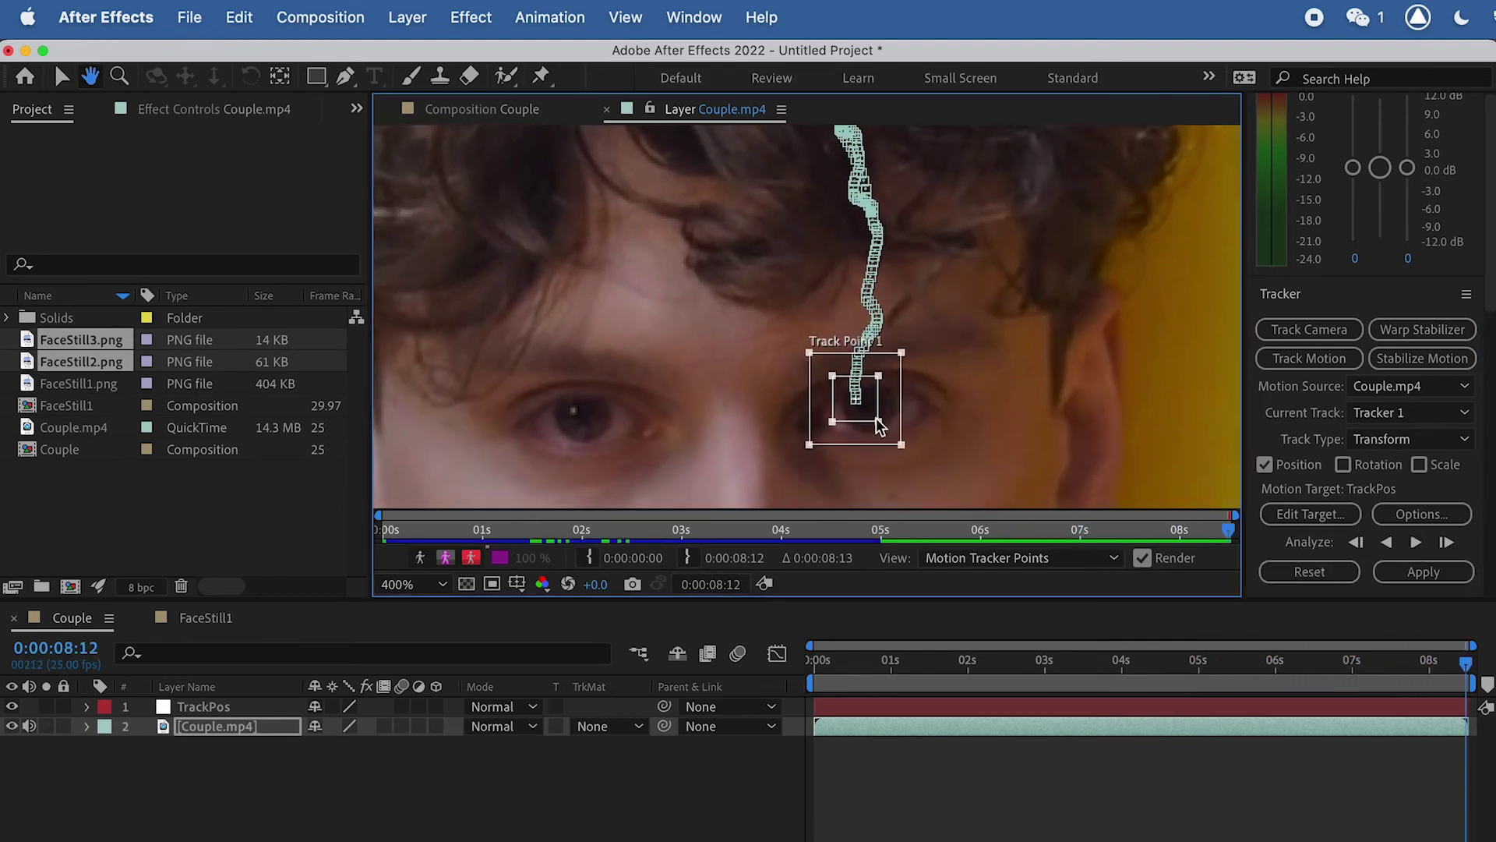
Step: Set TrackPos as the motion target and apply the tracking data to it in X and Y
{"action": "left_click", "coordinate": [1296, 521]}
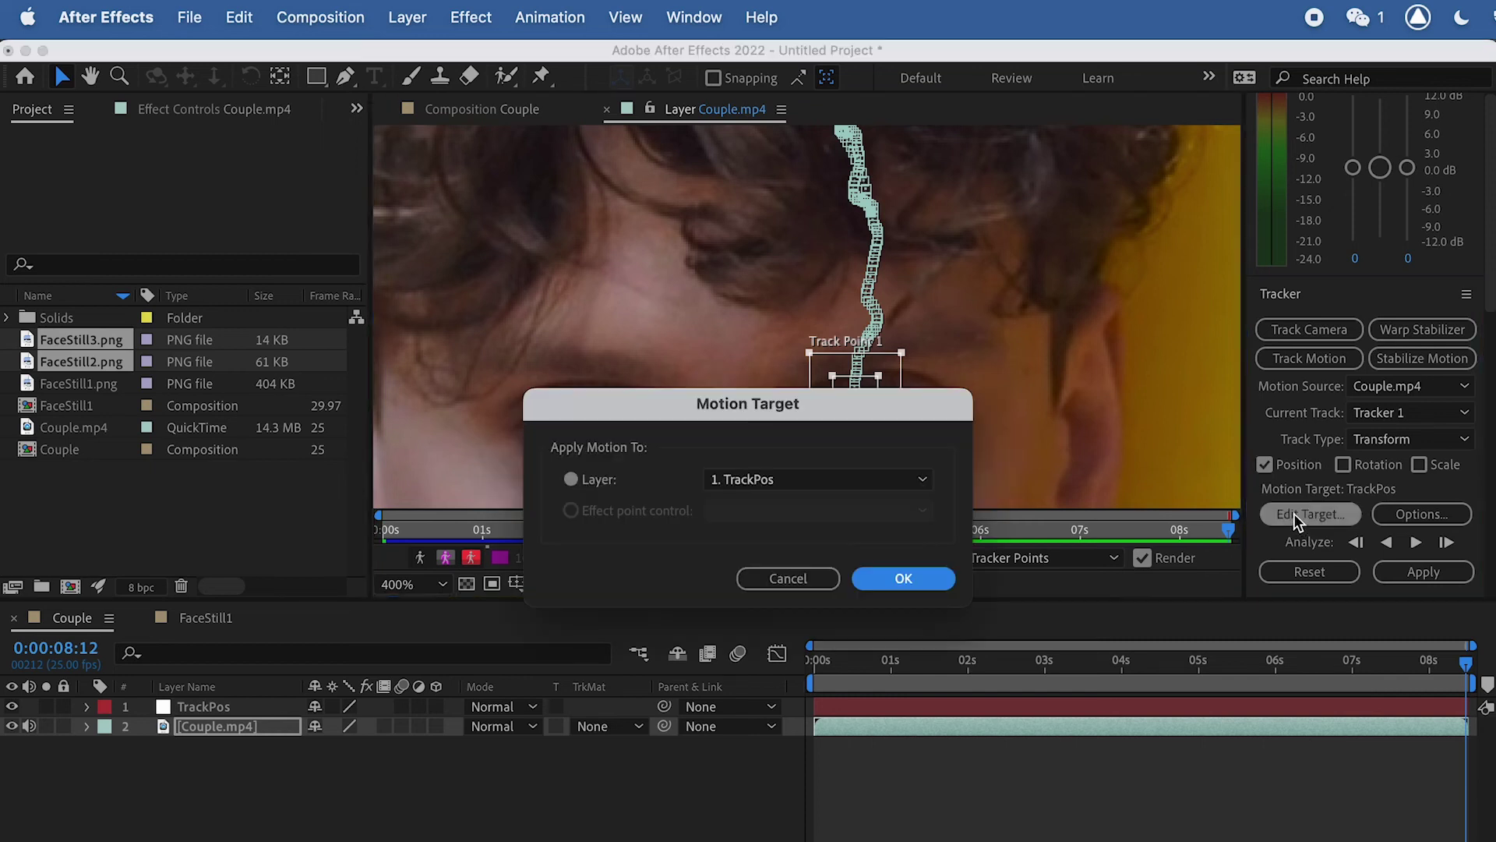
{"action": "left_click", "coordinate": [777, 483]}
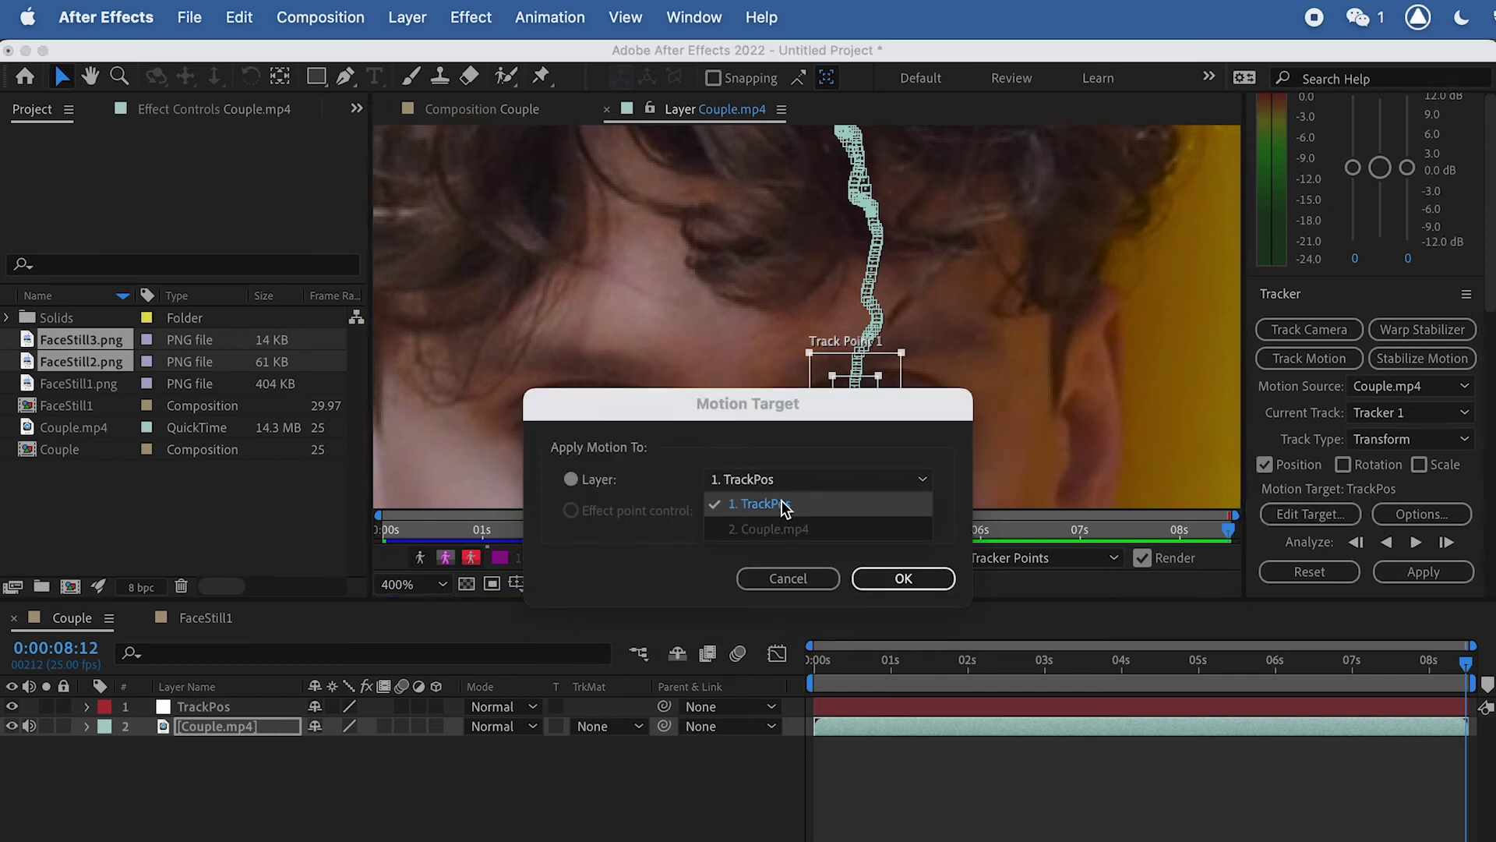
{"action": "left_click", "coordinate": [775, 504]}
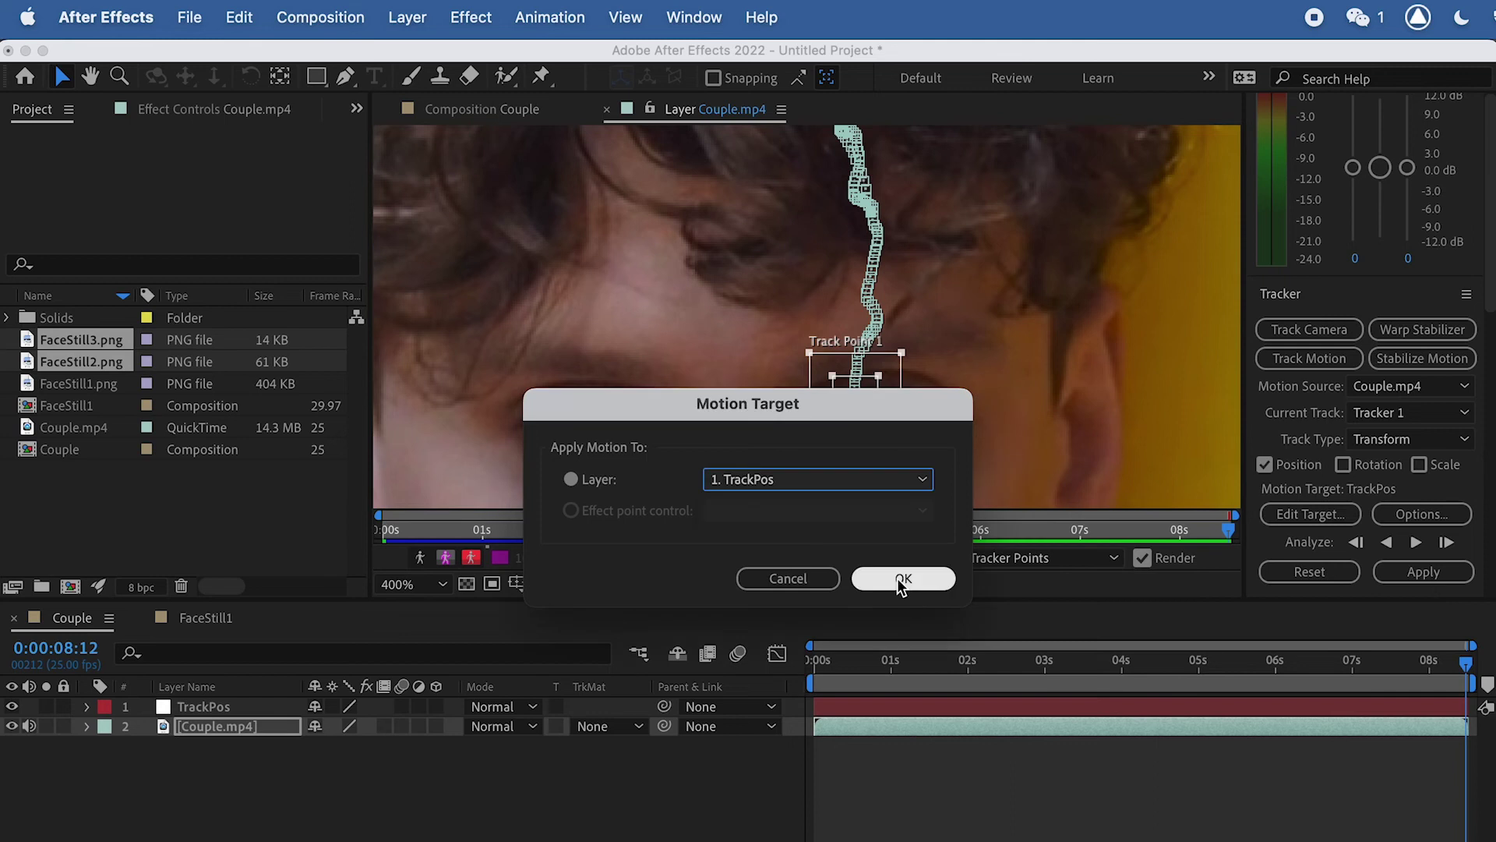
{"action": "left_click", "coordinate": [903, 577]}
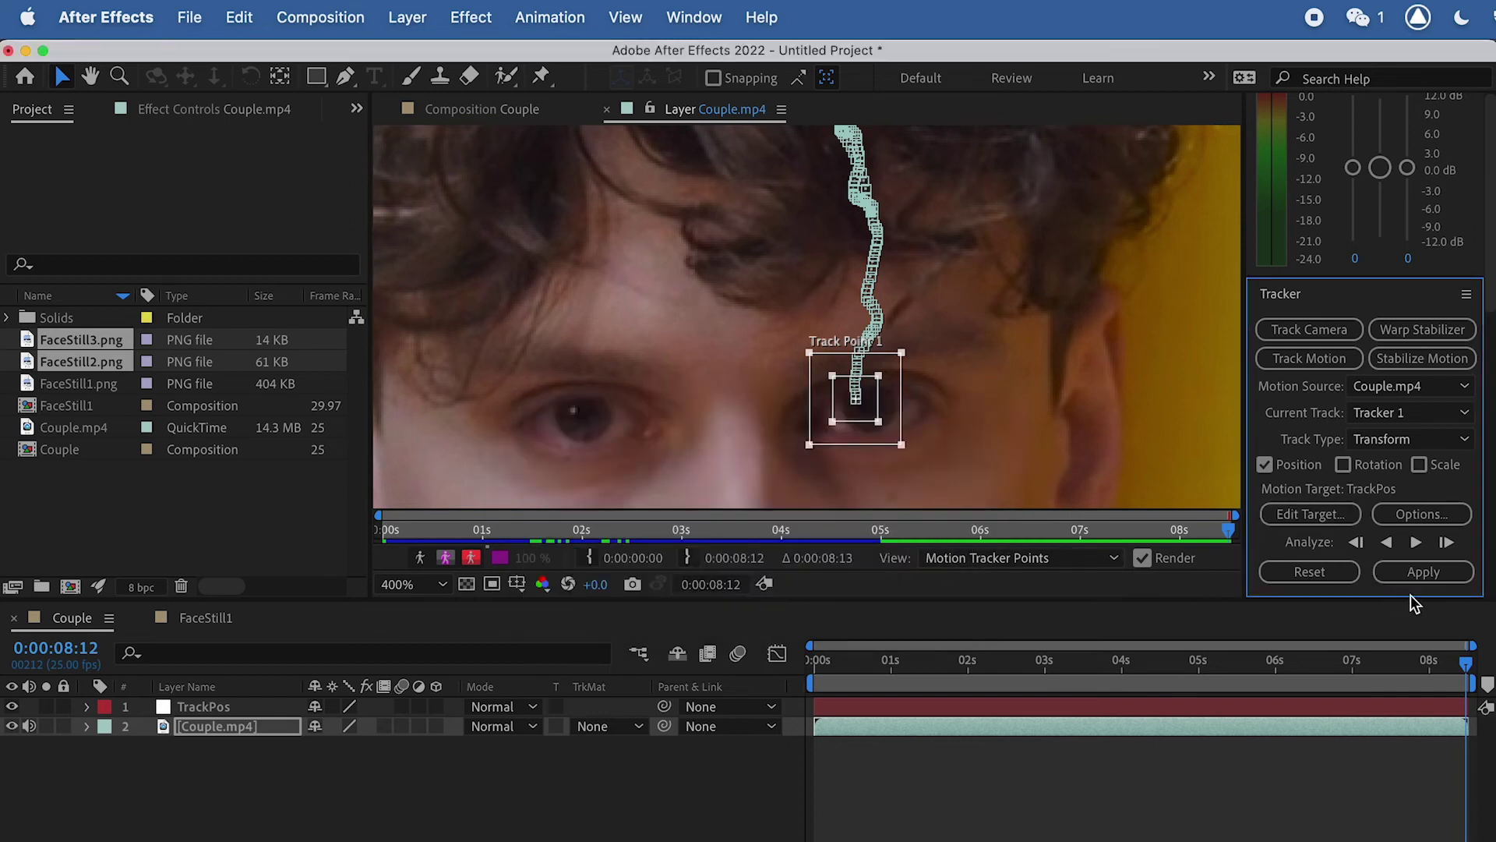
{"action": "left_click", "coordinate": [1431, 577]}
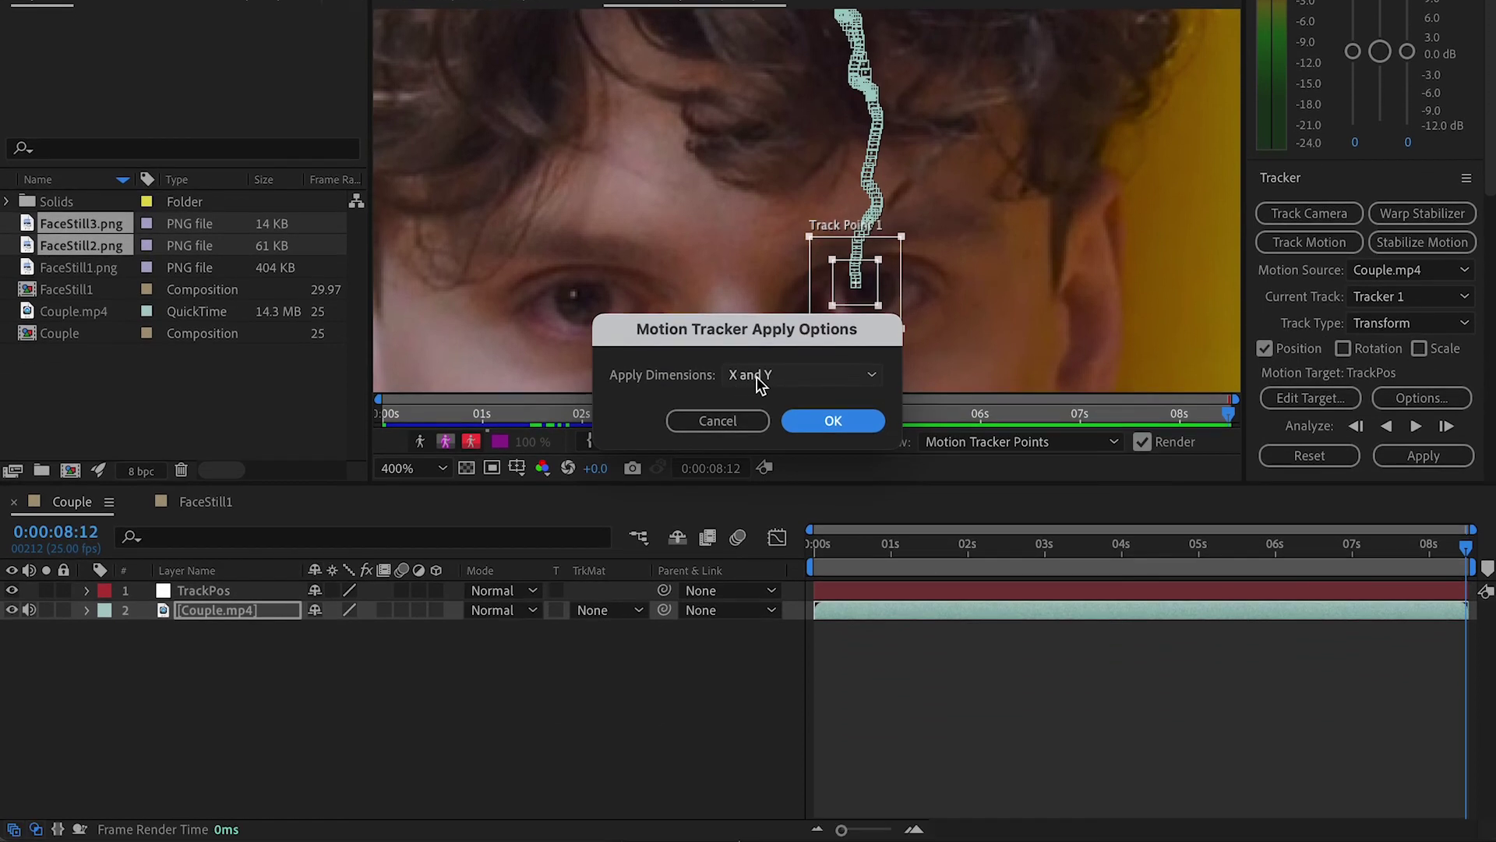
{"action": "left_click", "coordinate": [817, 418]}
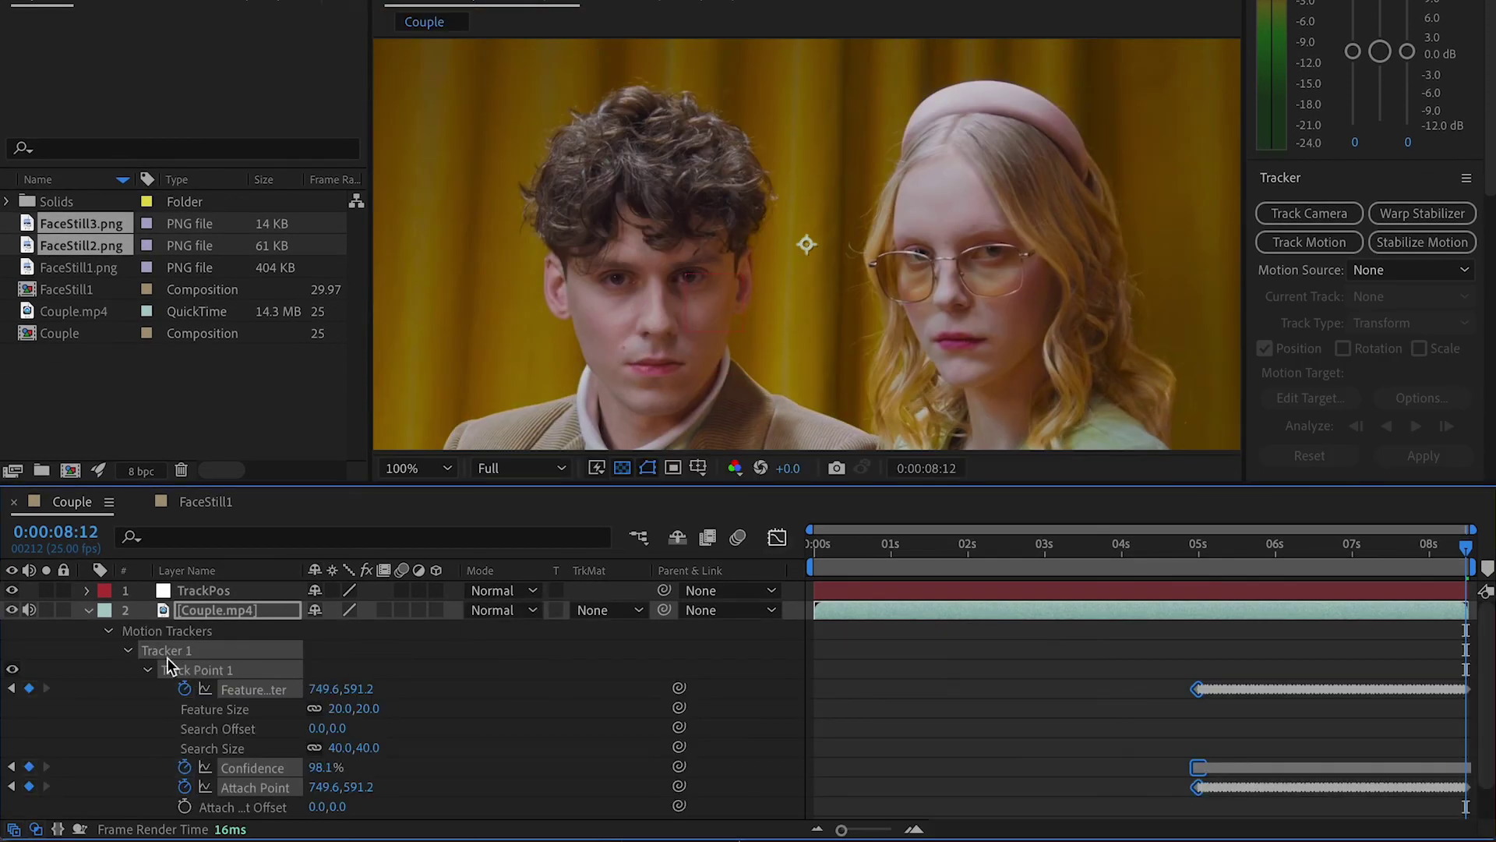
Step: Reveal the Position keyframes of TrackPos and check the null against the man's eye at 0:00:05:00
{"action": "left_click", "coordinate": [87, 611]}
{"action": "left_click", "coordinate": [185, 591]}
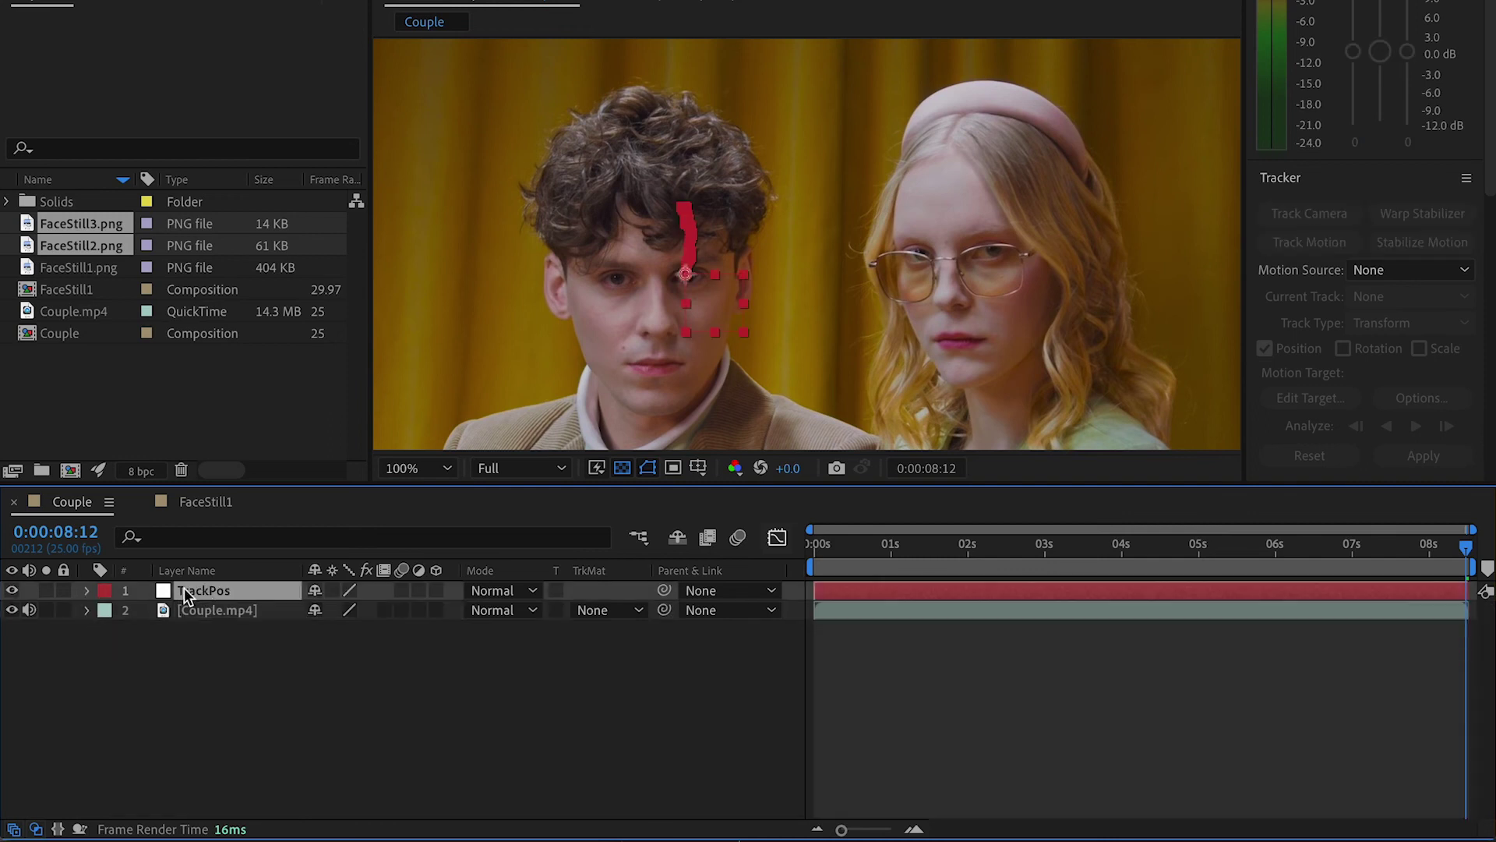
{"action": "key", "text": "p"}
{"action": "left_click_drag", "start_coordinate": [1262, 566], "coordinate": [1197, 544]}
{"action": "key", "text": "."}
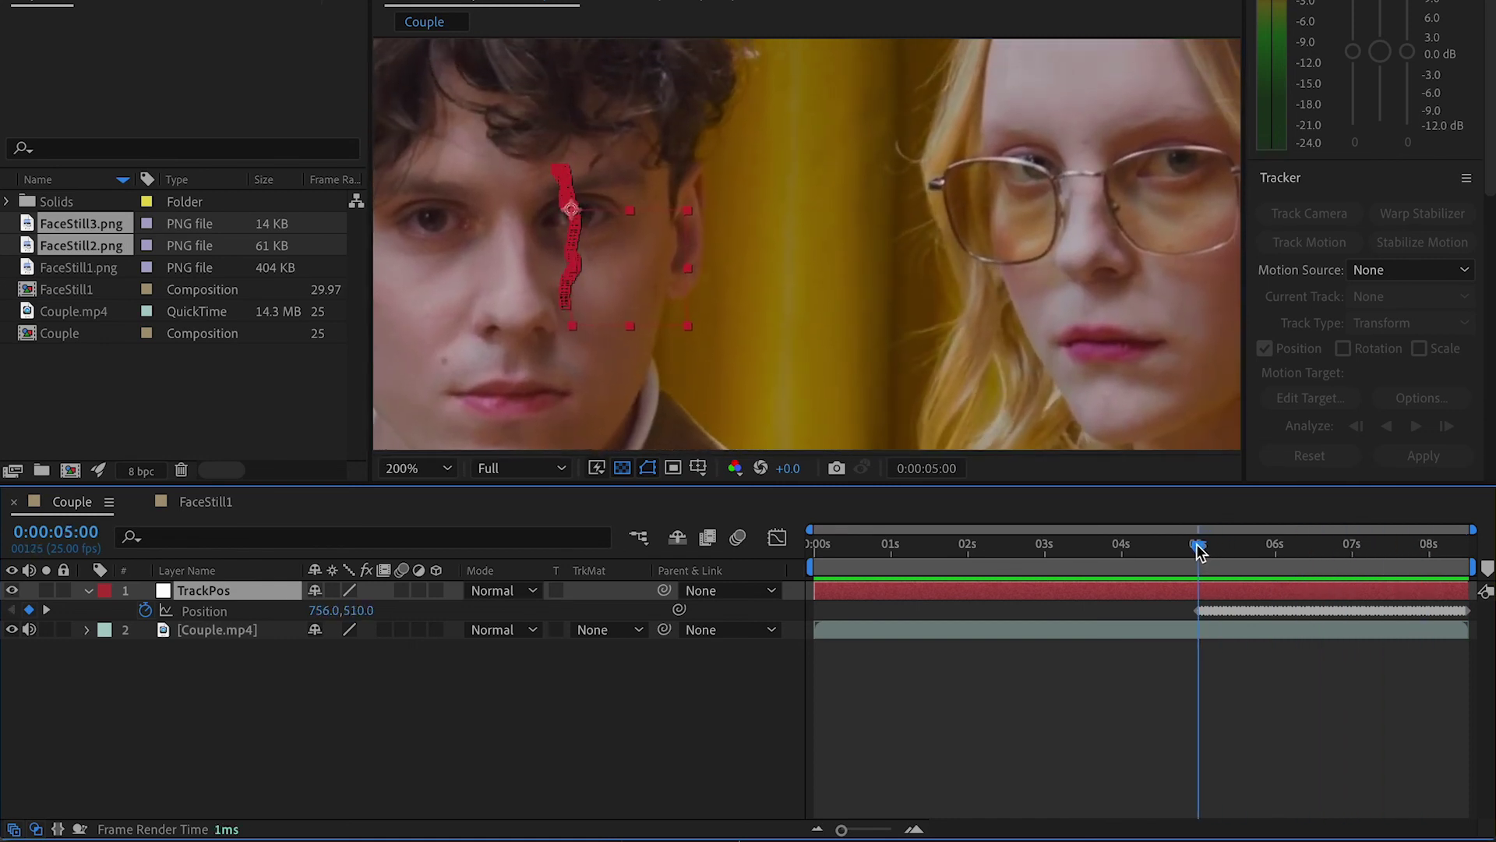
Step: Add the FaceStill1 composition above TrackPos in the Couple timeline and shift its layer to start at 0:00:05:00
{"action": "left_click", "coordinate": [66, 289]}
{"action": "left_click_drag", "start_coordinate": [63, 288], "coordinate": [201, 590]}
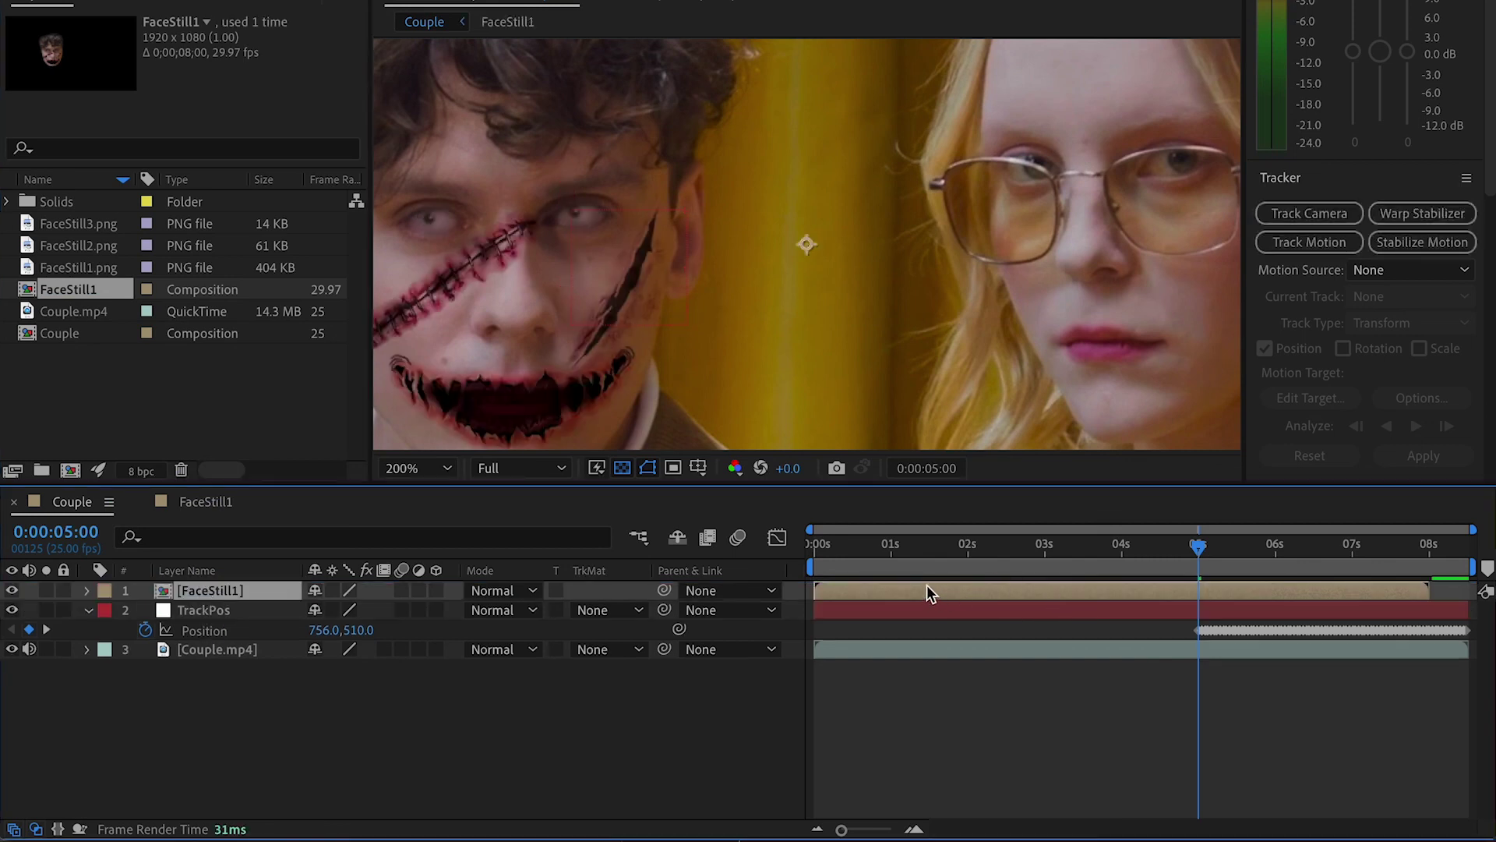
{"action": "left_click_drag", "start_coordinate": [877, 589], "coordinate": [1247, 593]}
{"action": "left_click_drag", "start_coordinate": [1471, 529], "coordinate": [1220, 529]}
{"action": "left_click_drag", "start_coordinate": [810, 529], "coordinate": [1169, 529]}
{"action": "left_click_drag", "start_coordinate": [997, 590], "coordinate": [1279, 590]}
{"action": "left_click_drag", "start_coordinate": [1170, 529], "coordinate": [811, 529]}
{"action": "left_click_drag", "start_coordinate": [1220, 529], "coordinate": [1471, 529]}
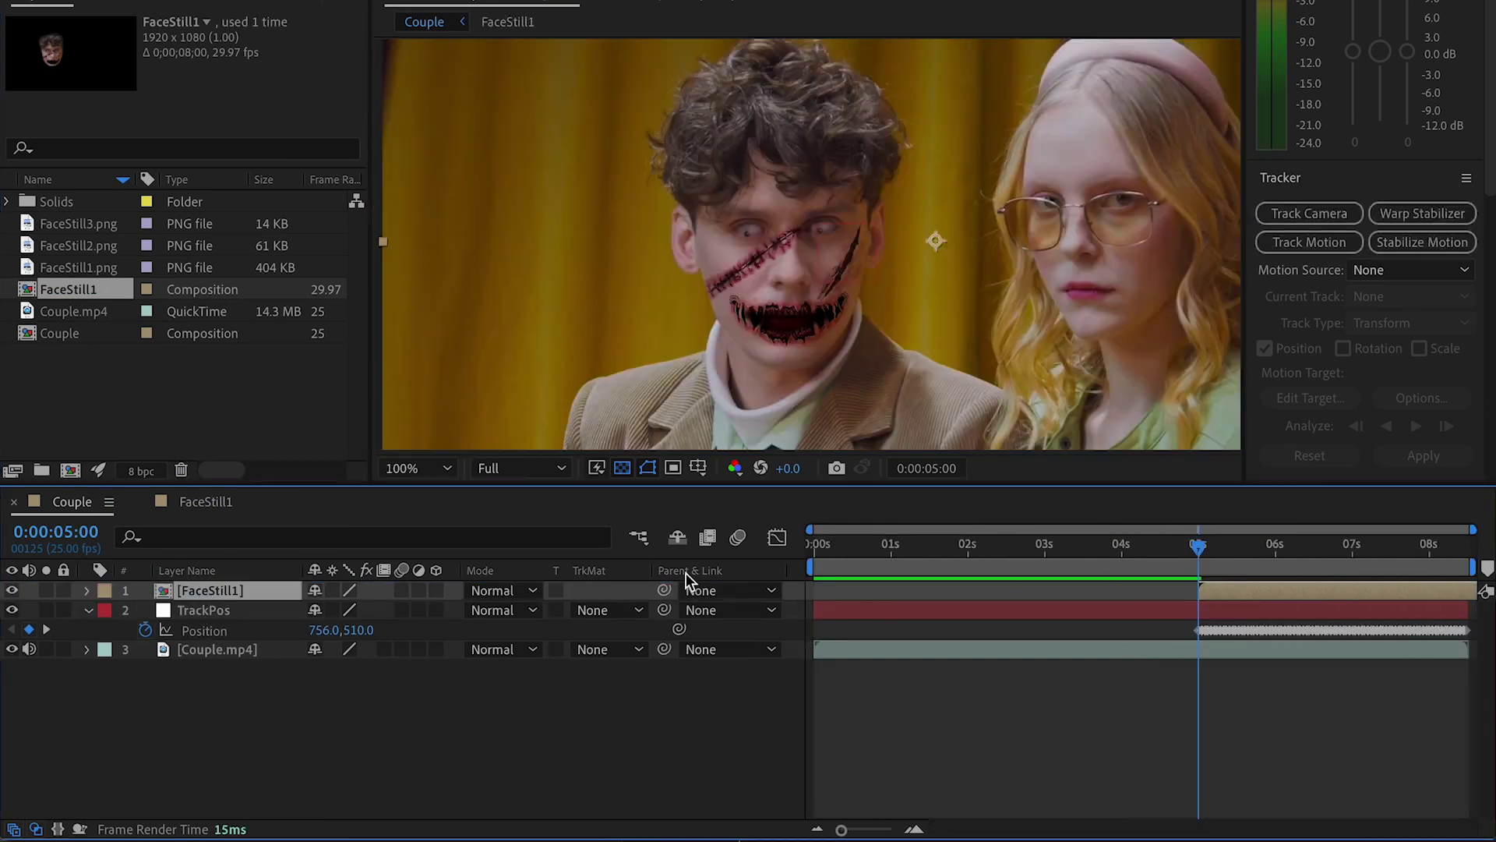
Step: Parent the FaceStill1 layer to TrackPos and preview the tracked face from just before 0:00:05:00
{"action": "left_click", "coordinate": [722, 591]}
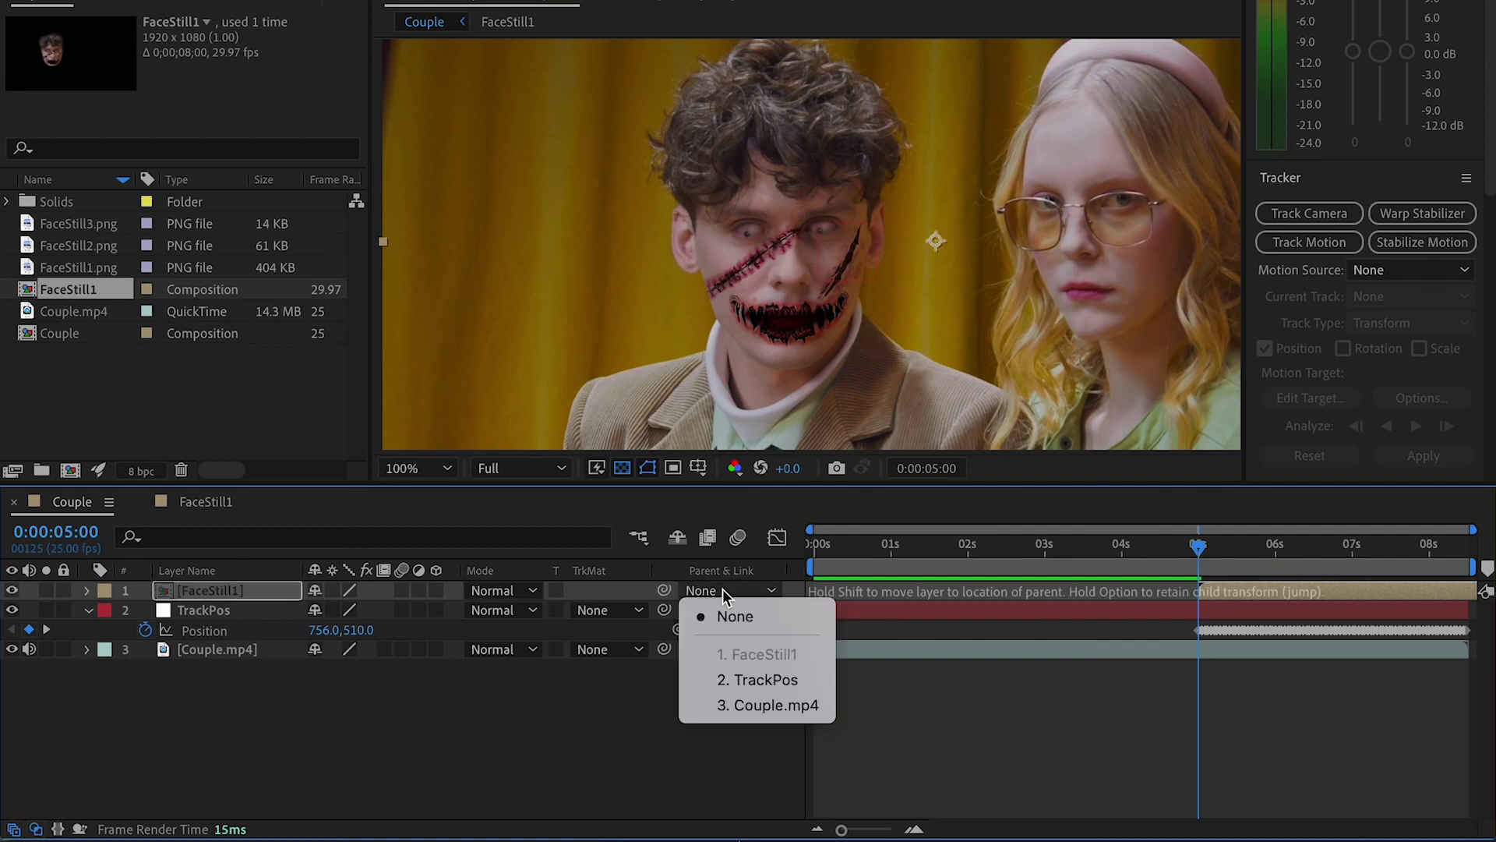
{"action": "left_click", "coordinate": [769, 680]}
{"action": "mouse_move", "coordinate": [1200, 550]}
{"action": "left_mouse_down"}
{"action": "mouse_move", "coordinate": [1383, 546]}
{"action": "mouse_move", "coordinate": [1180, 544]}
{"action": "left_mouse_up"}
{"action": "key", "text": "space"}
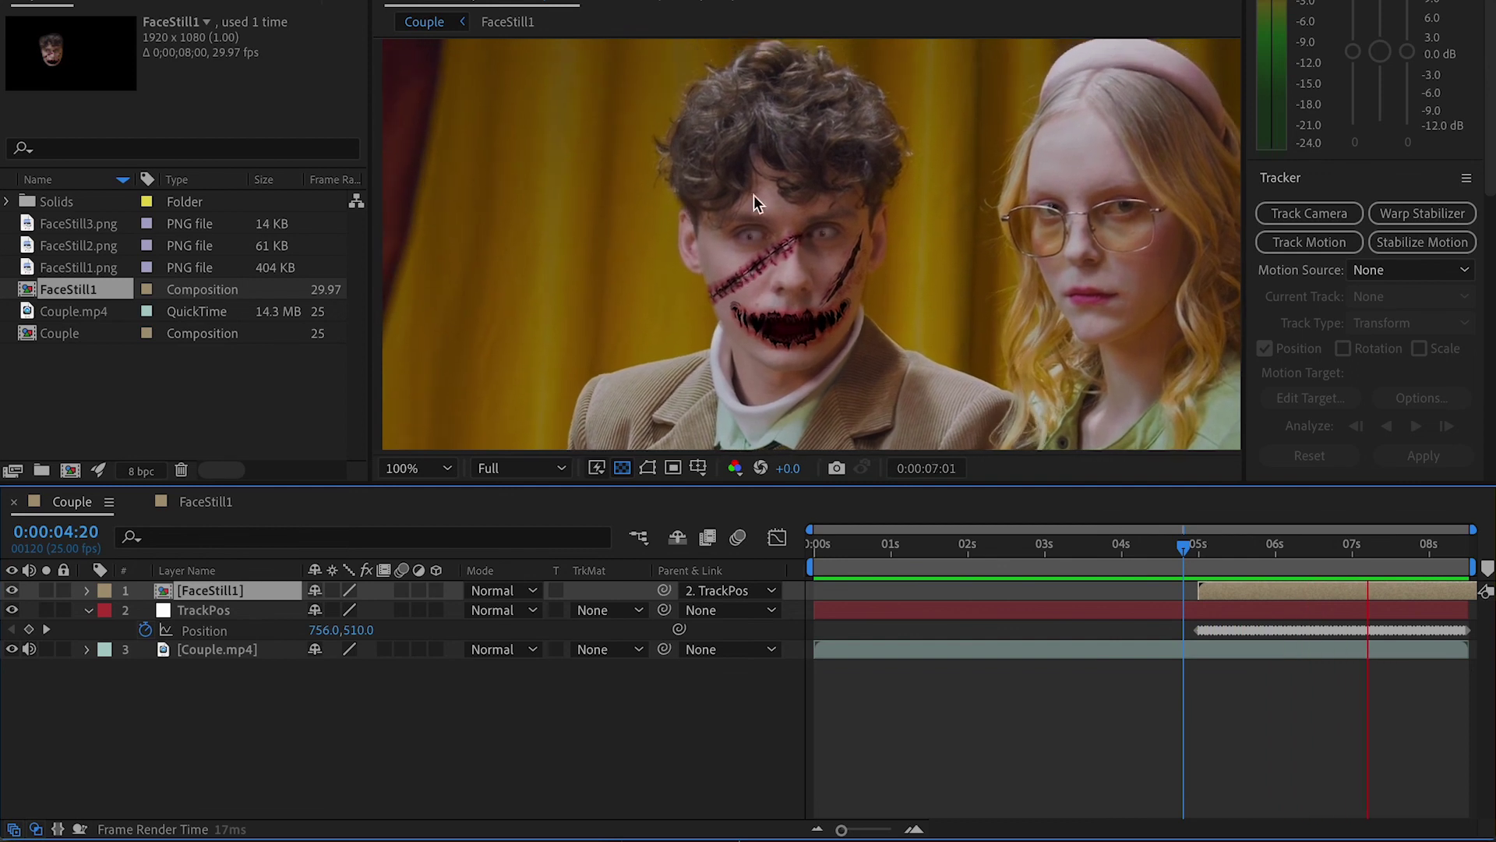
Step: Keyframe the FaceStill1 layer's Opacity at 0% at 0:00:05:00
{"action": "left_click_drag", "start_coordinate": [1184, 549], "coordinate": [1204, 550]}
{"action": "left_click_drag", "start_coordinate": [1471, 530], "coordinate": [994, 529]}
{"action": "left_click_drag", "start_coordinate": [904, 530], "coordinate": [1197, 544]}
{"action": "left_click", "coordinate": [1148, 548]}
{"action": "left_click", "coordinate": [226, 594]}
{"action": "key", "text": "t"}
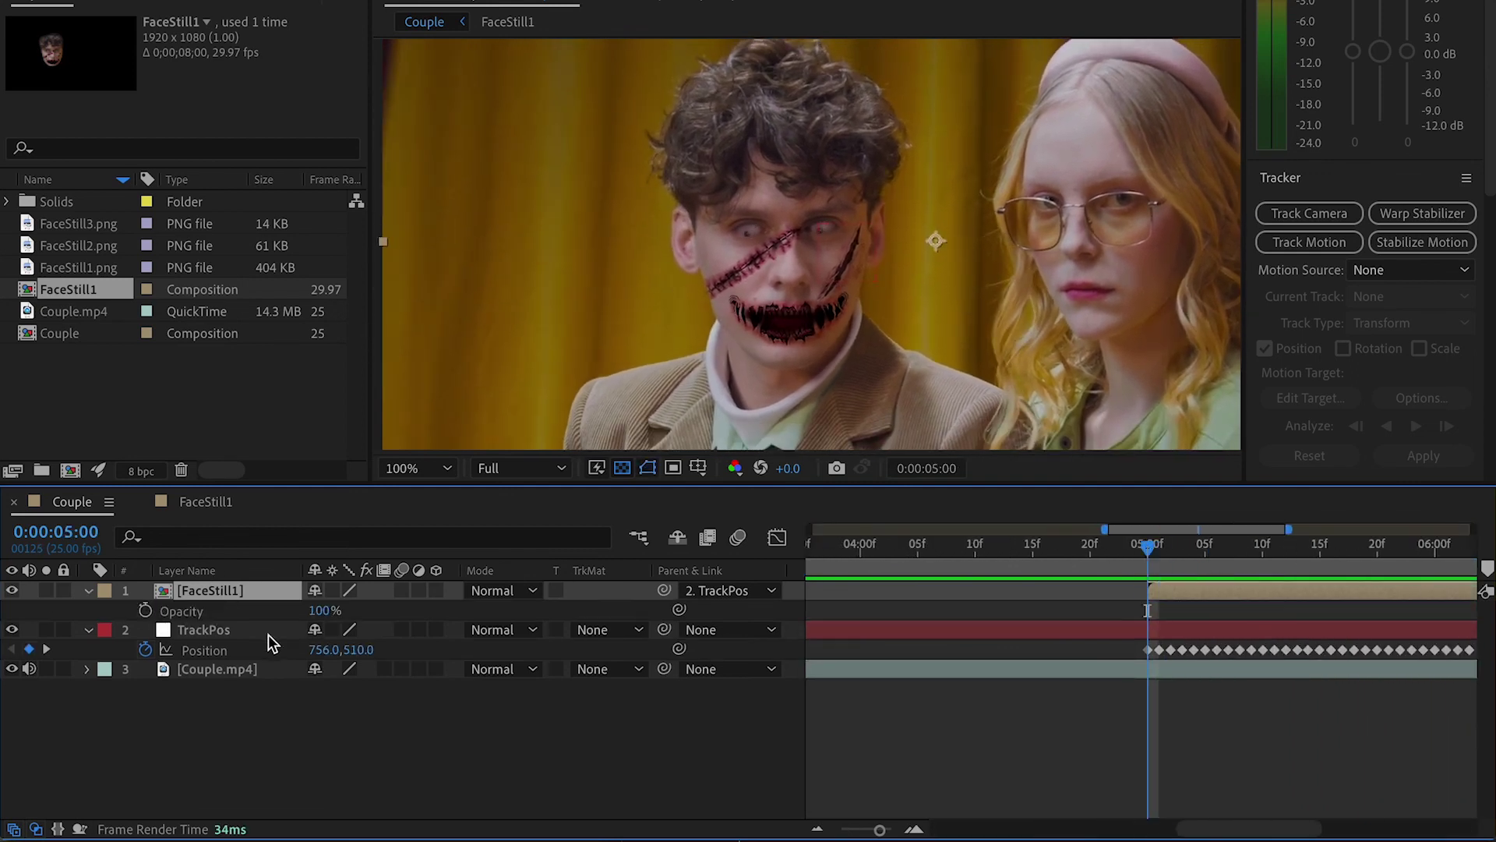
{"action": "left_click_drag", "start_coordinate": [316, 611], "coordinate": [87, 622]}
{"action": "left_click", "coordinate": [144, 611]}
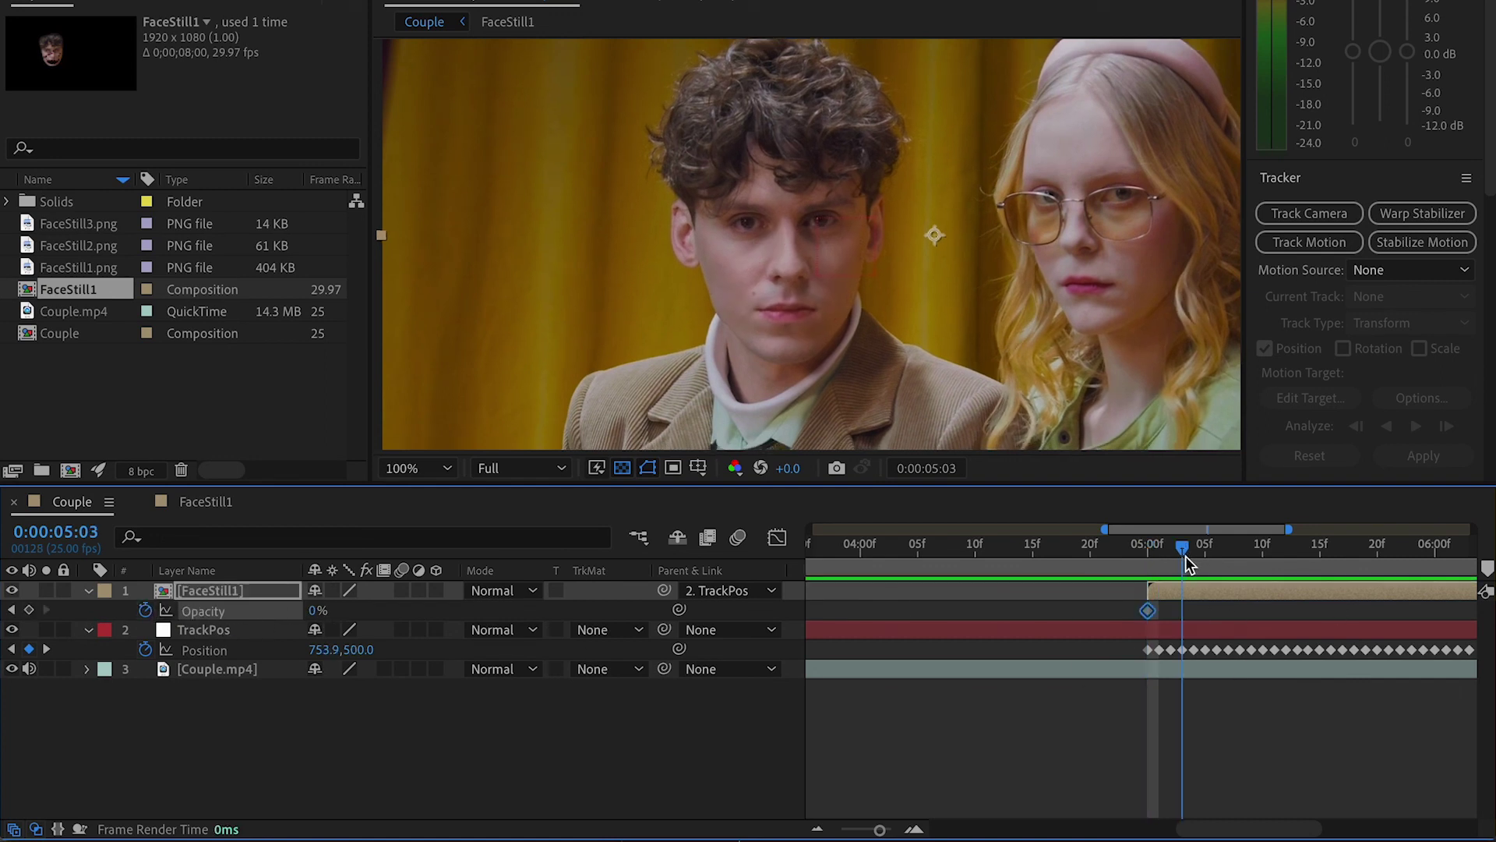
Step: Add a 100% Opacity keyframe to FaceStill1 at 0:00:05:04 and preview the fade-in
{"action": "left_click", "coordinate": [316, 611]}
{"action": "type", "text": "100"}
{"action": "key", "text": "Return"}
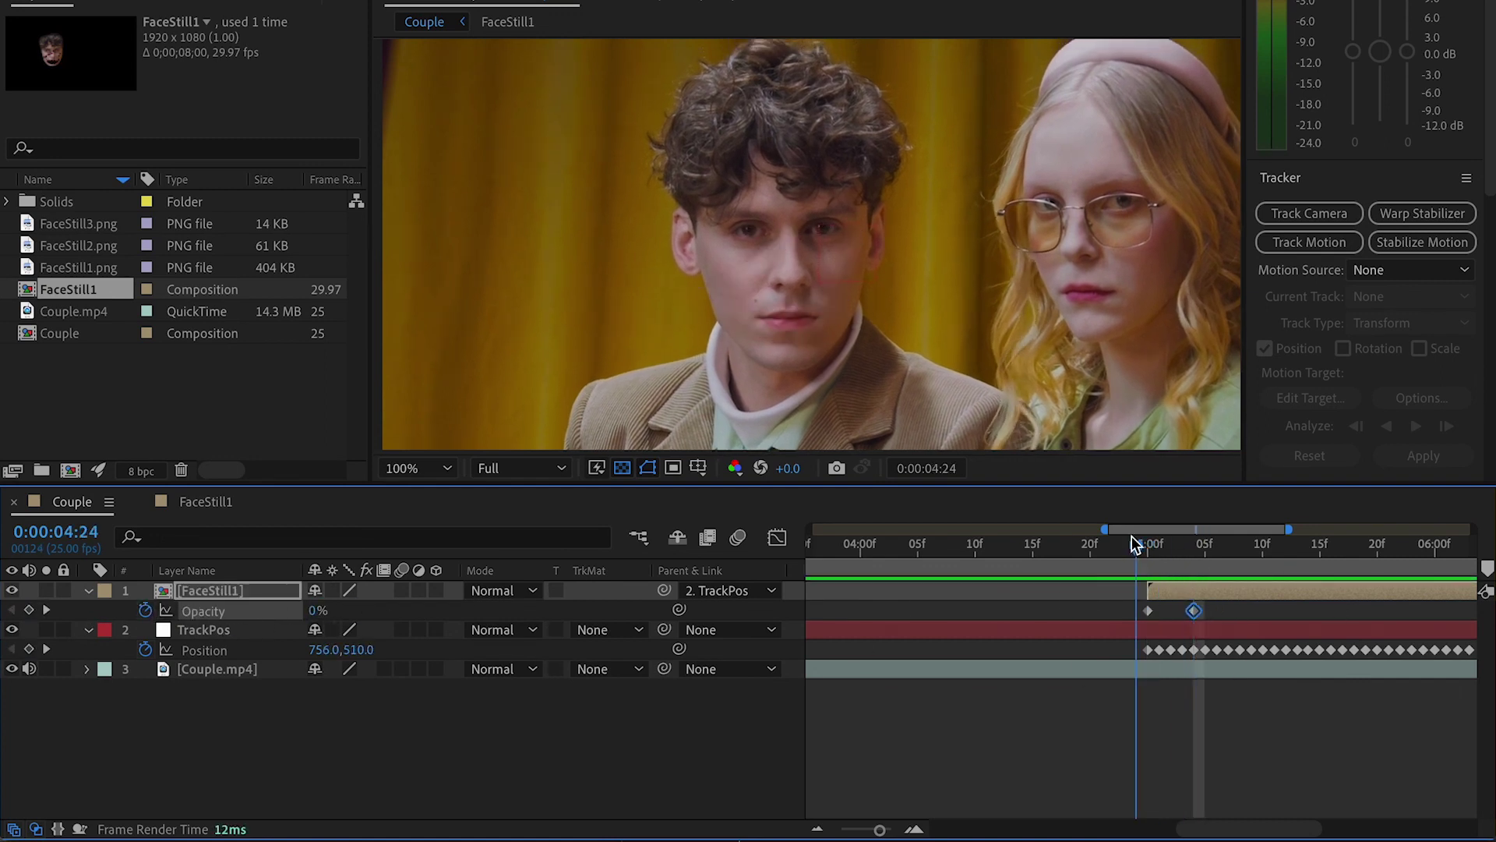
{"action": "key", "text": "space"}
{"action": "key", "text": "space"}
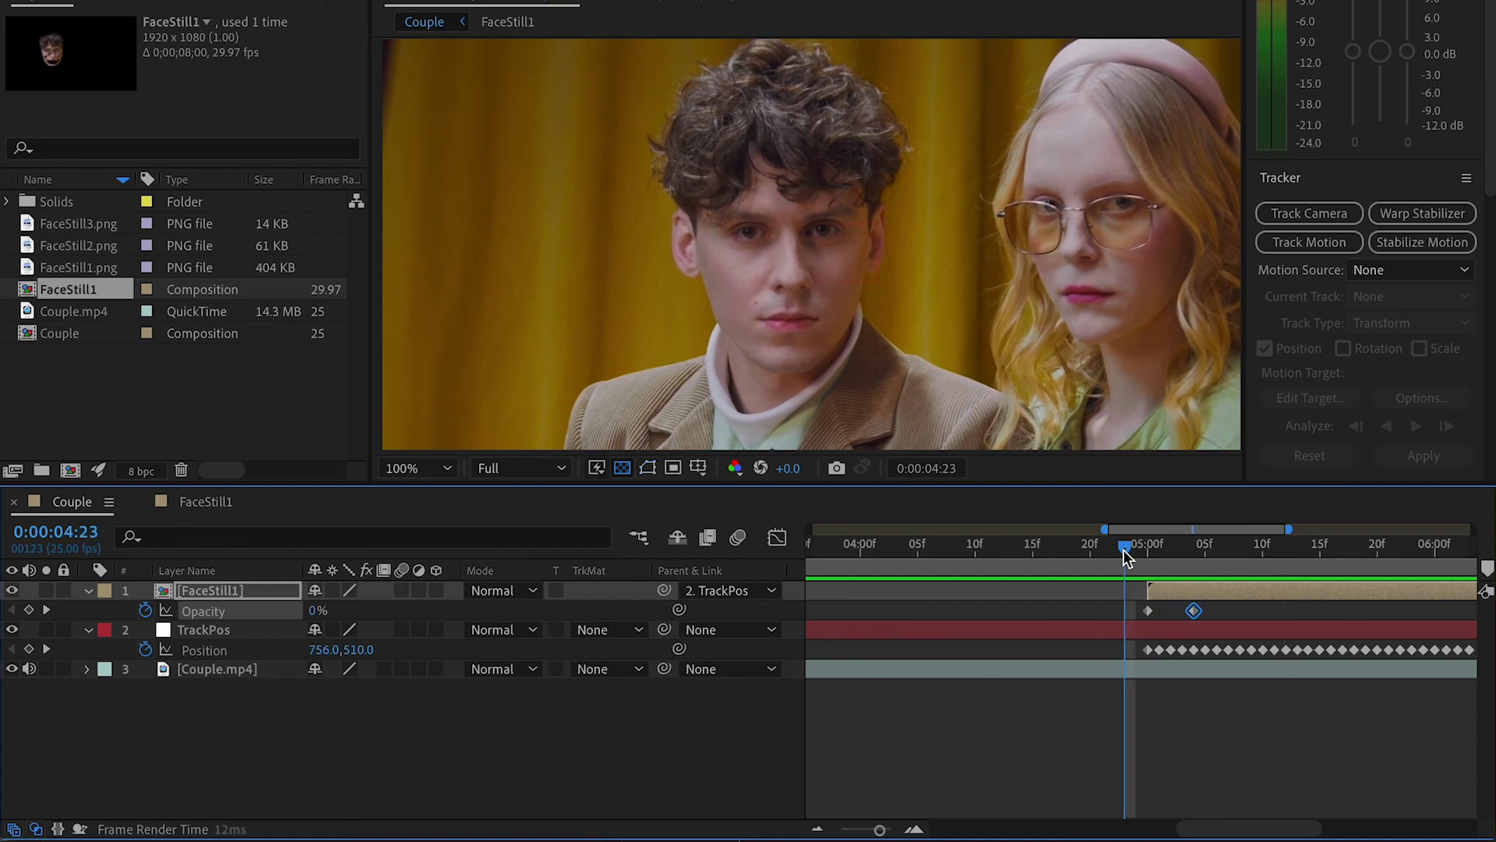
{"action": "key", "text": "space"}
{"action": "key", "text": "space"}
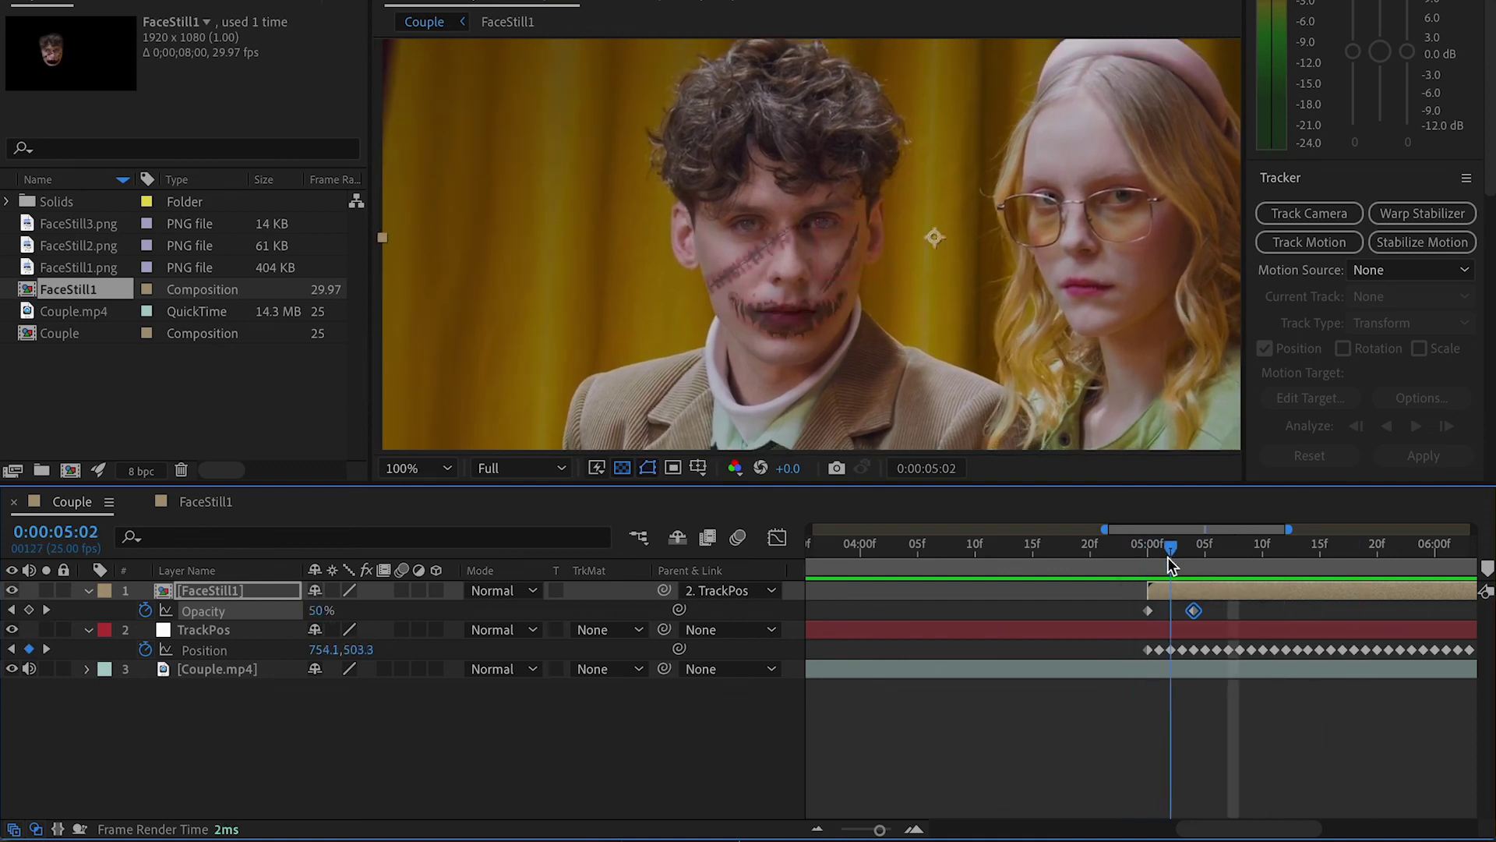